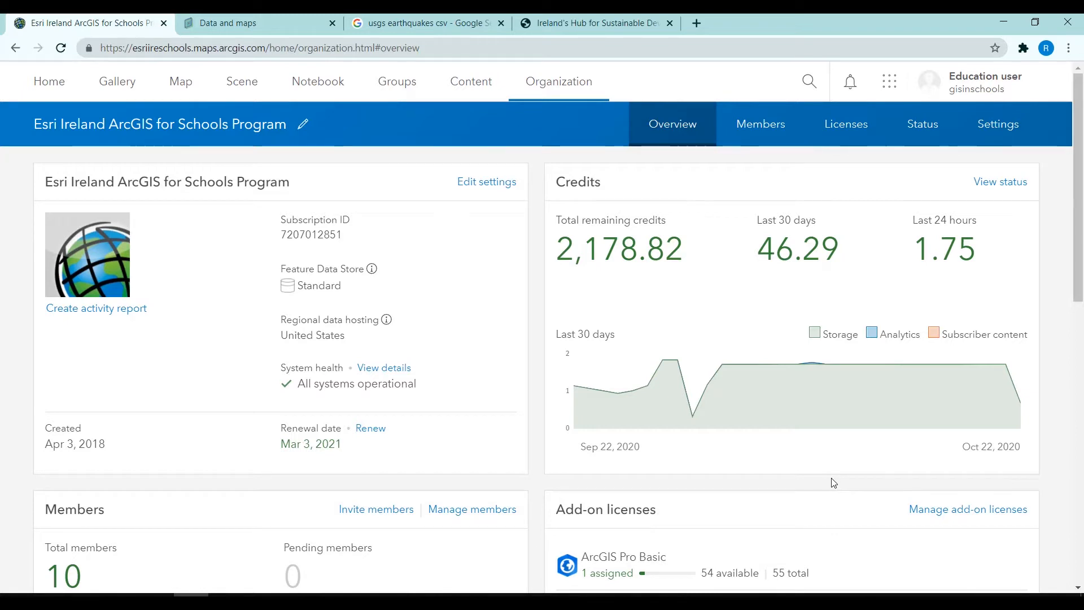
- Open the hosted feature layer Campus Sustainability Survey from the Survey-Campus Sustainability Survey folder in the content library
left_click(463, 89)
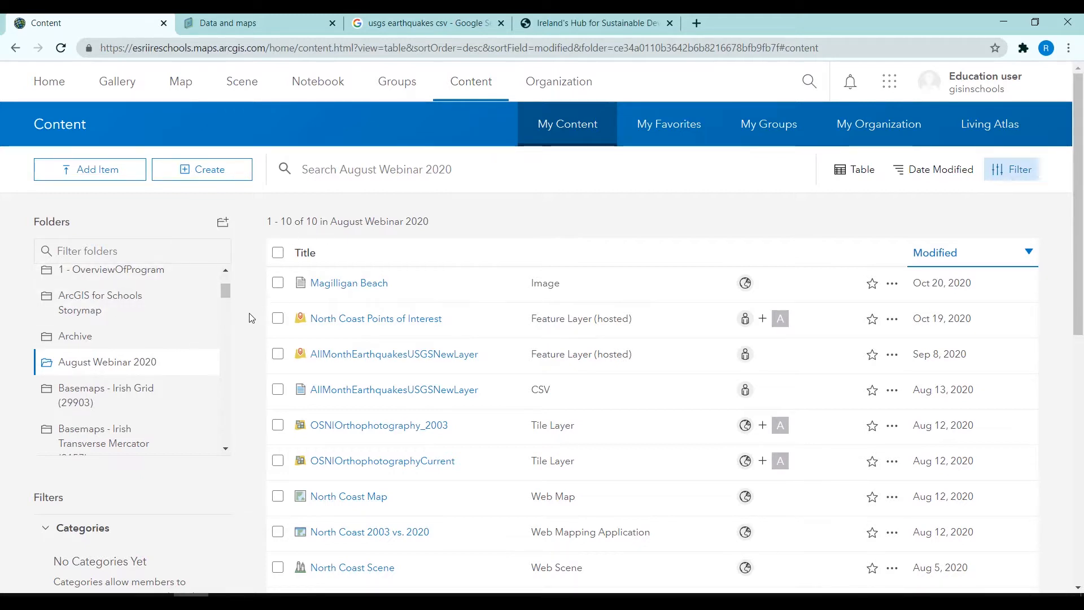
scroll(252, 318, "down", 7)
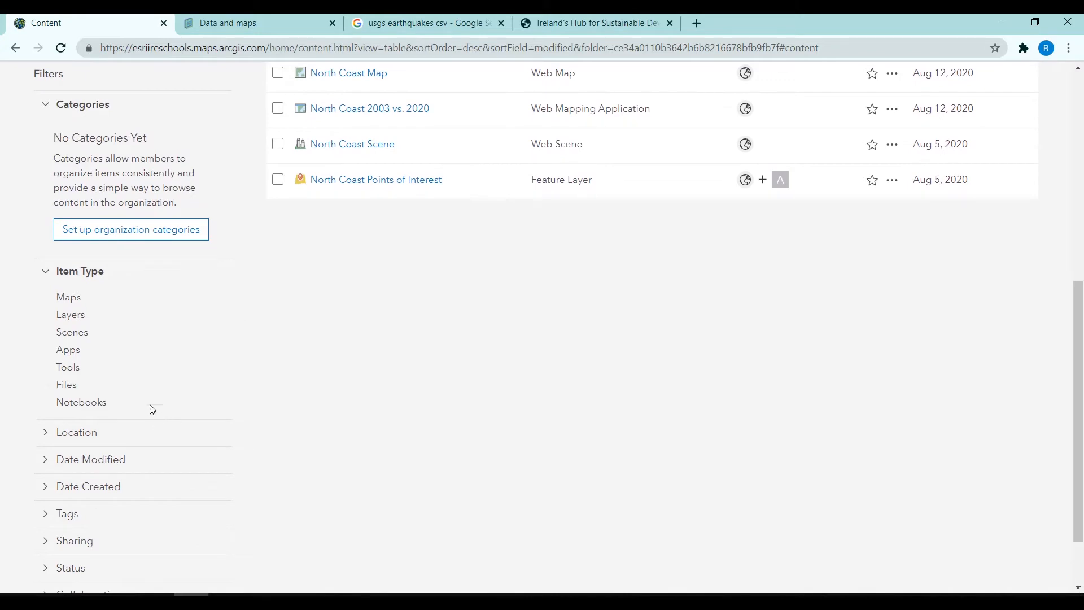
scroll(271, 347, "up", 5)
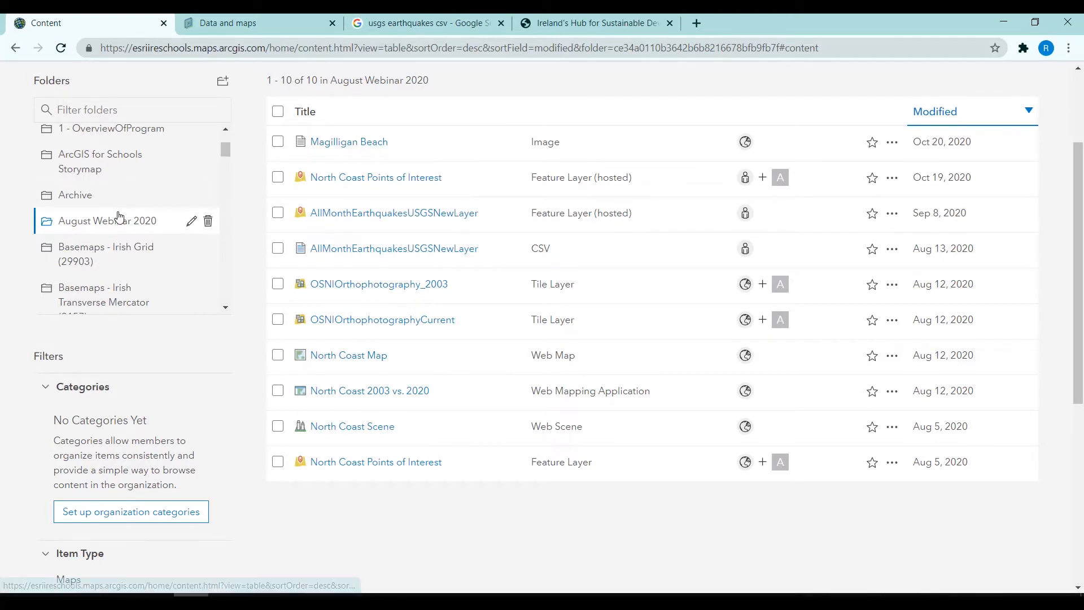
scroll(112, 213, "down", 5)
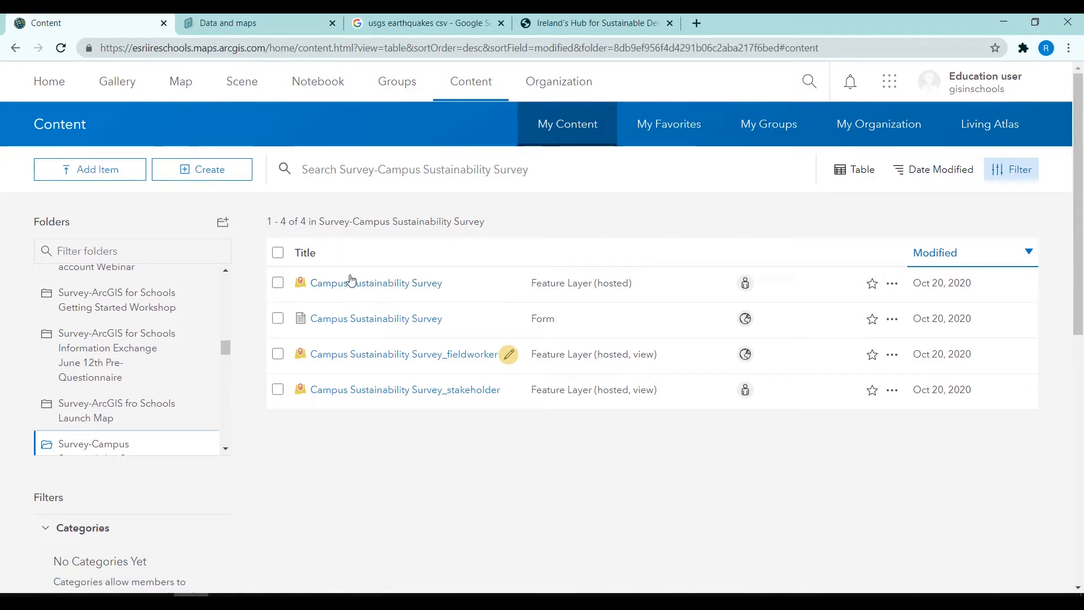
left_click(397, 289)
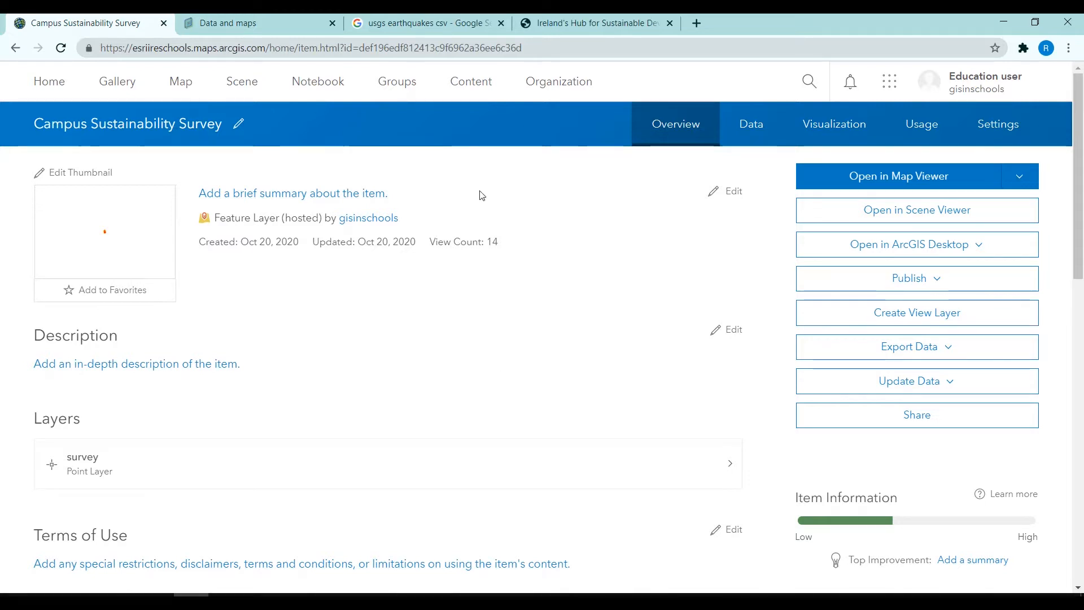
- Review the survey layer's data table and field list, and look at the options for adding a field without creating one
left_click(730, 135)
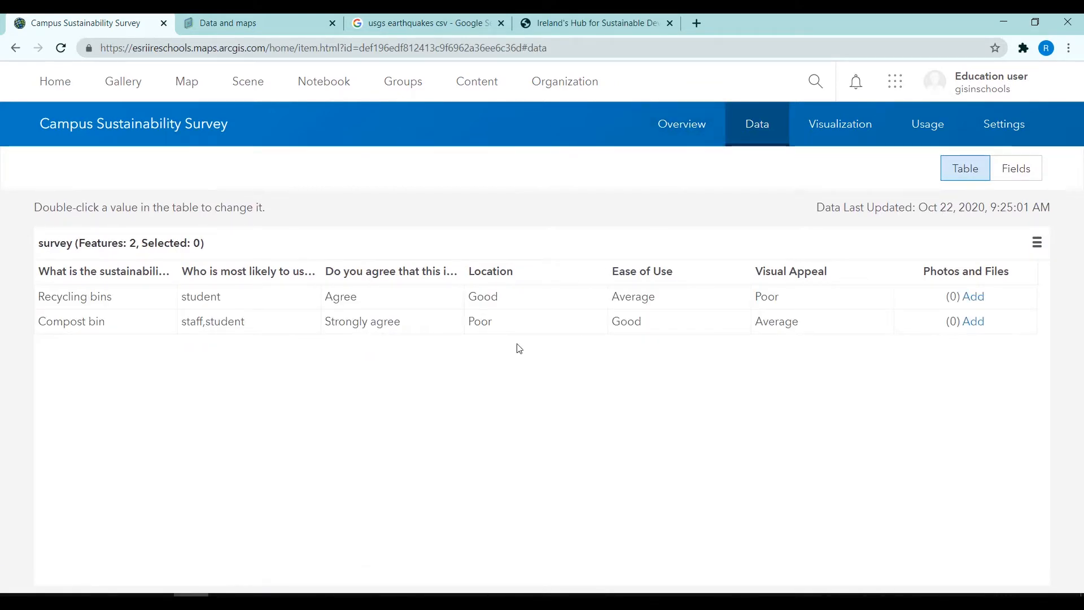
left_click(1025, 172)
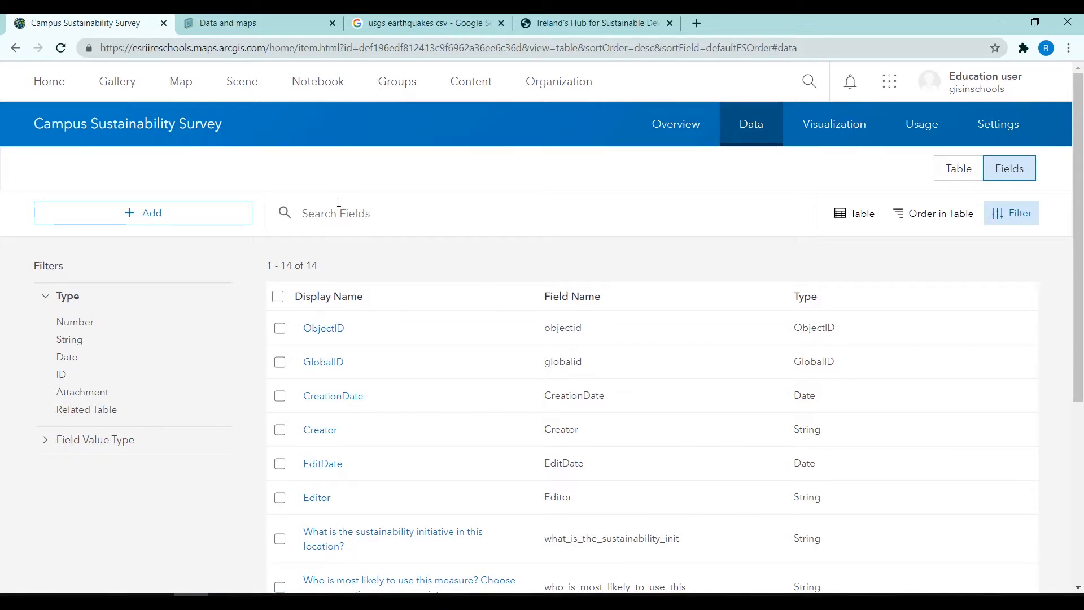
left_click(145, 215)
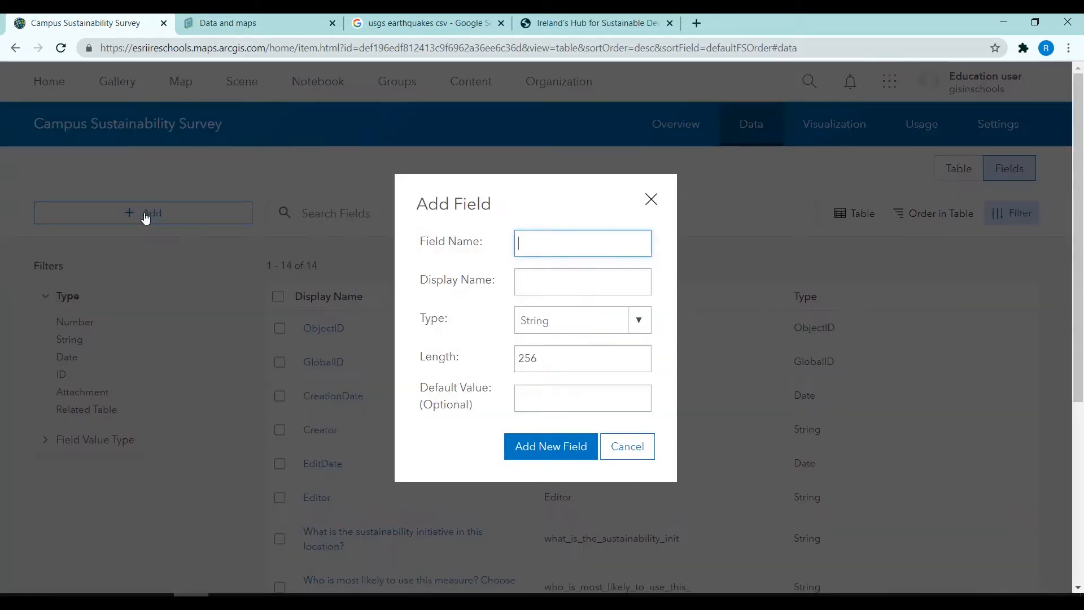
left_click(622, 445)
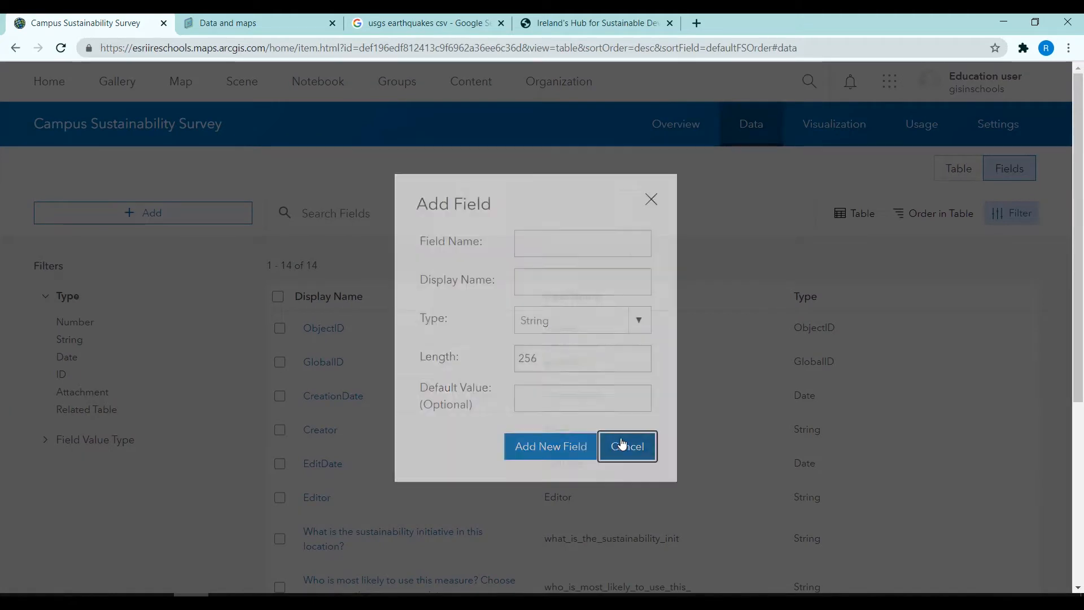
- Examine the survey points around Dublin in the layer's visualization preview
left_click(811, 140)
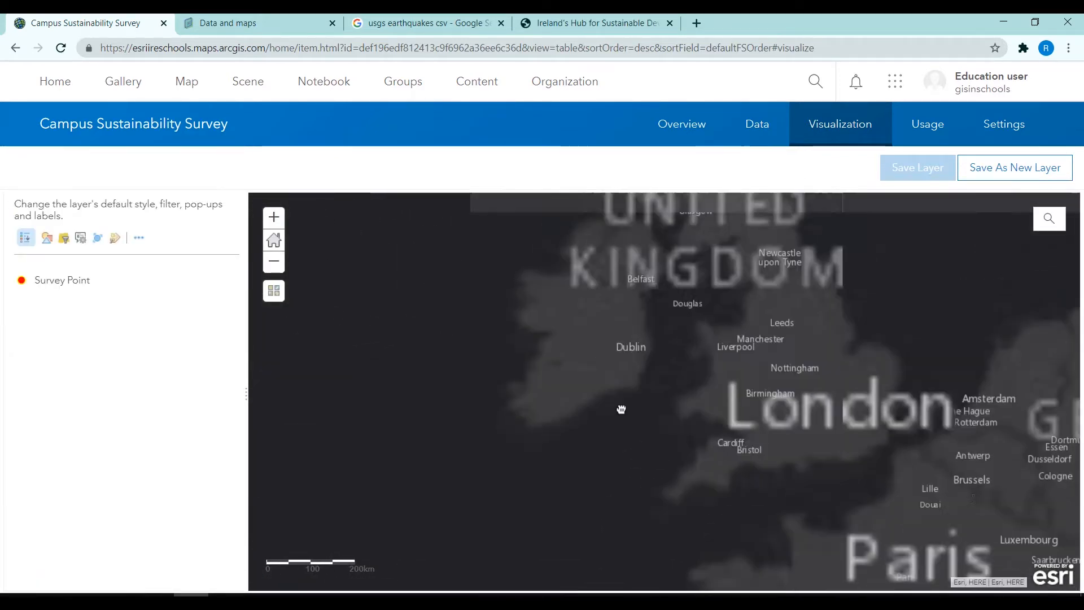
scroll(618, 401, "up", 1)
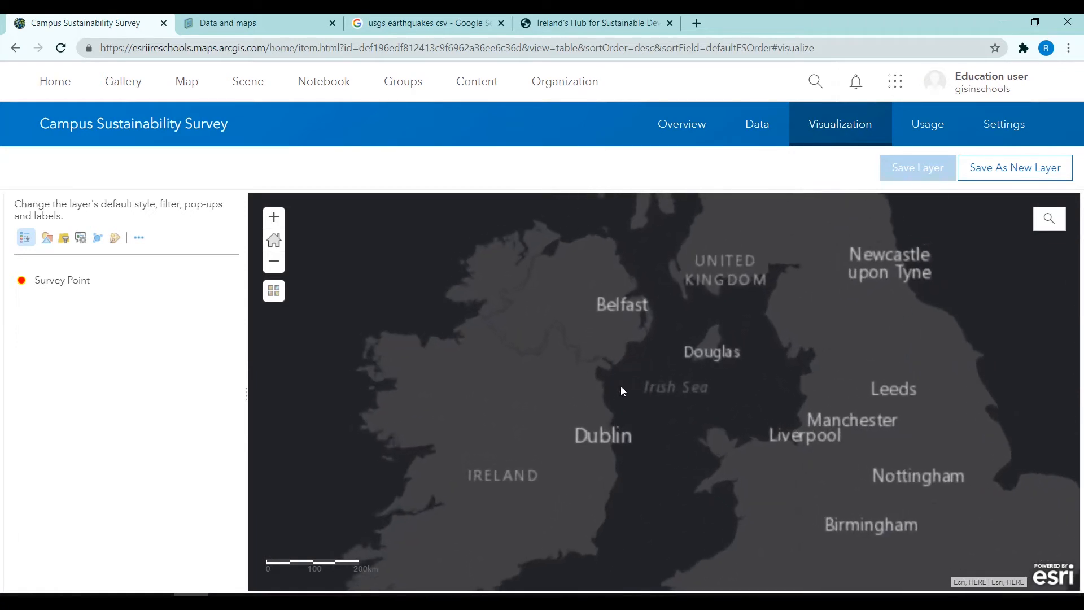
left_click_drag(604, 420, 584, 361)
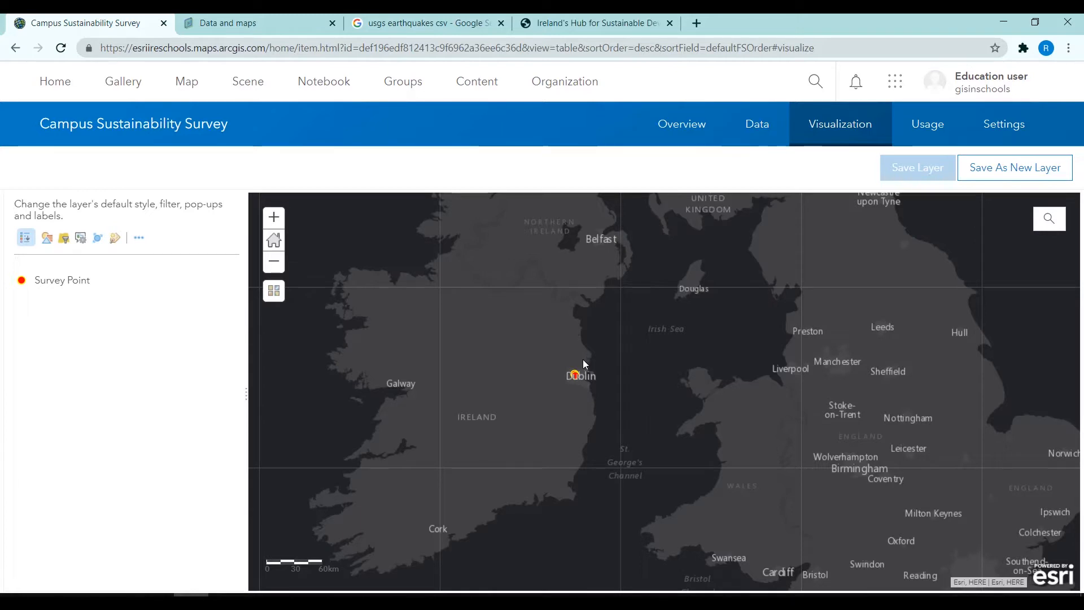
scroll(583, 361, "up", 2)
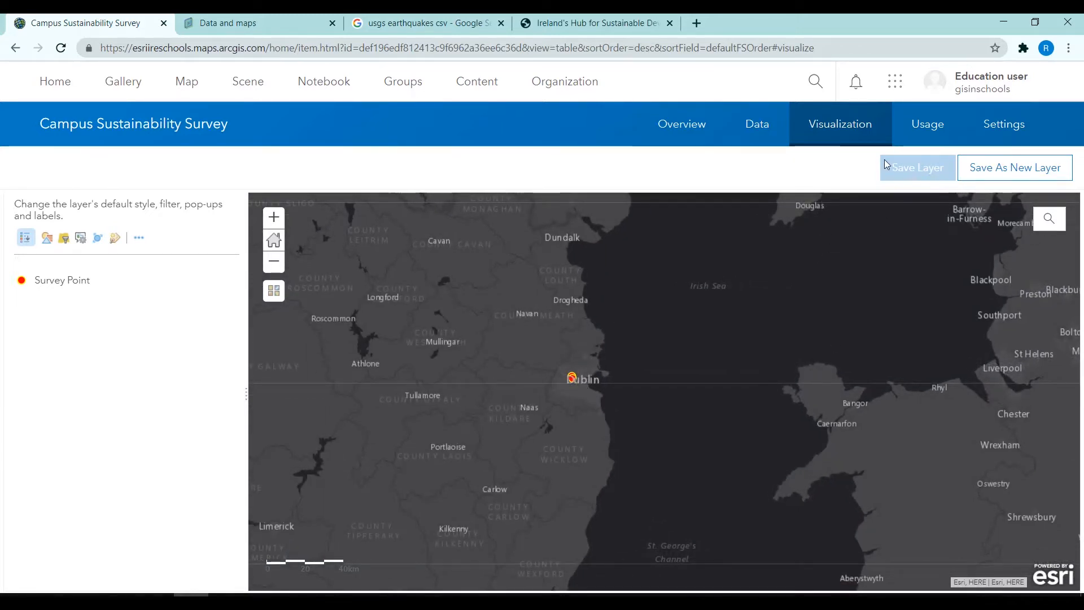
- Review the survey layer's general and hosted feature layer editing settings
left_click(970, 128)
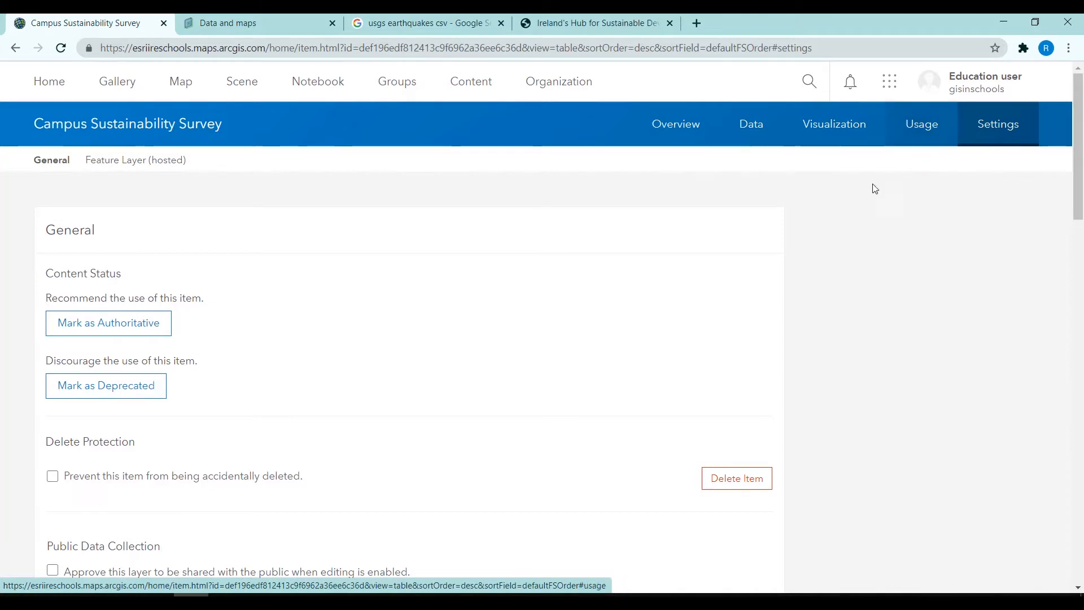
scroll(779, 273, "down", 8)
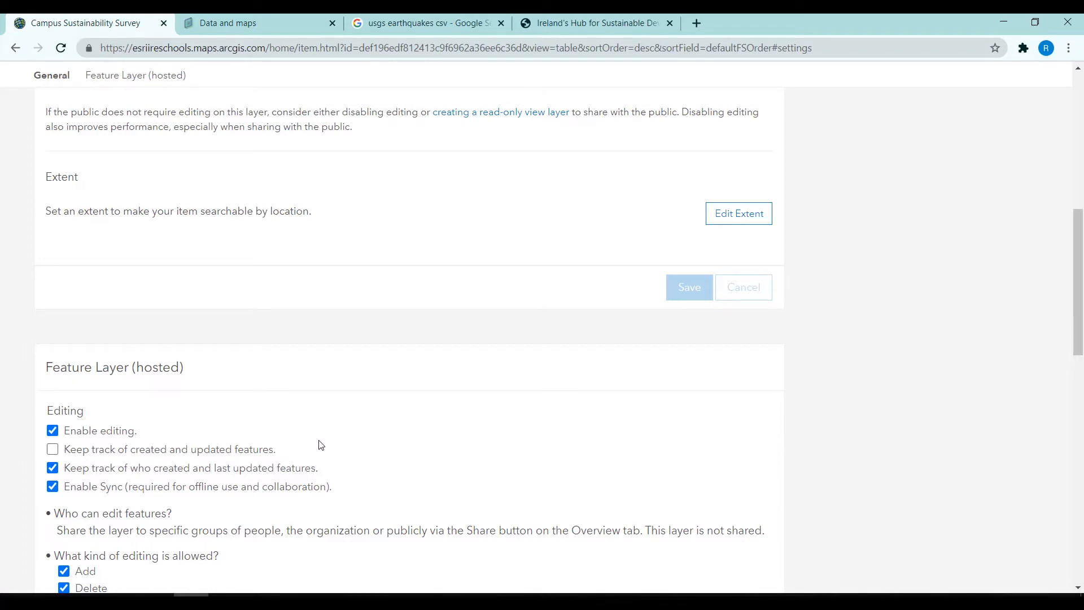
scroll(320, 446, "up", 10)
- Add the Campus Sustainability Survey layer to a new map from its item overview
left_click(707, 114)
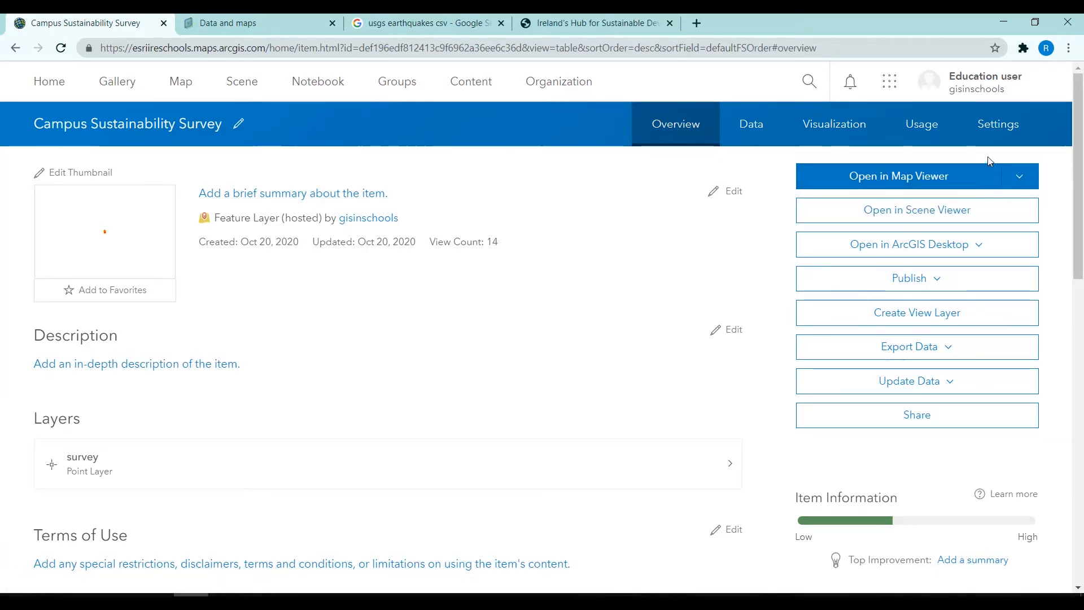
left_click(1027, 180)
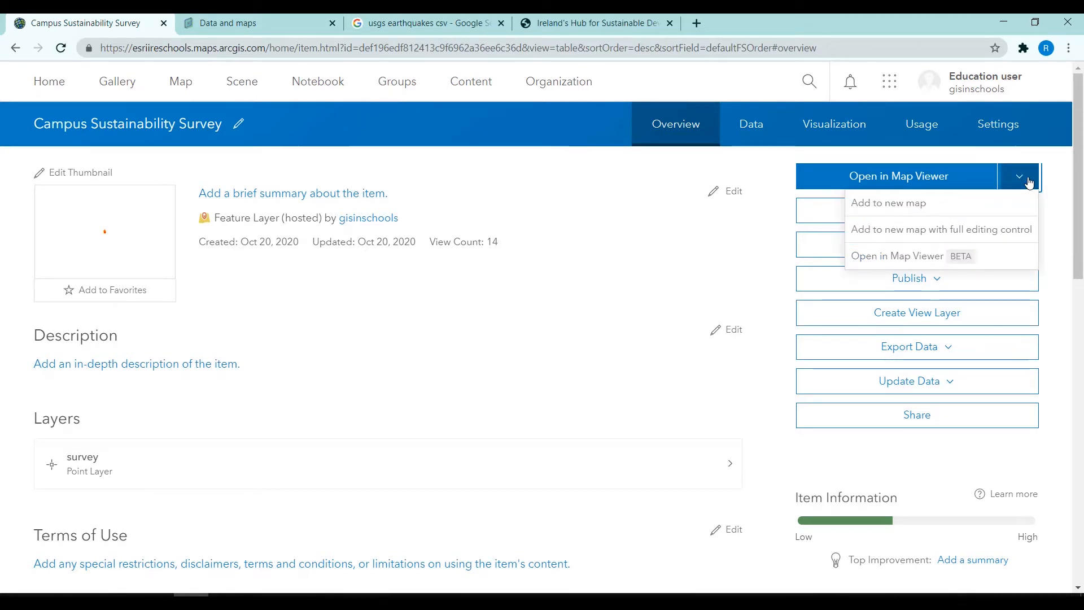
left_click(943, 211)
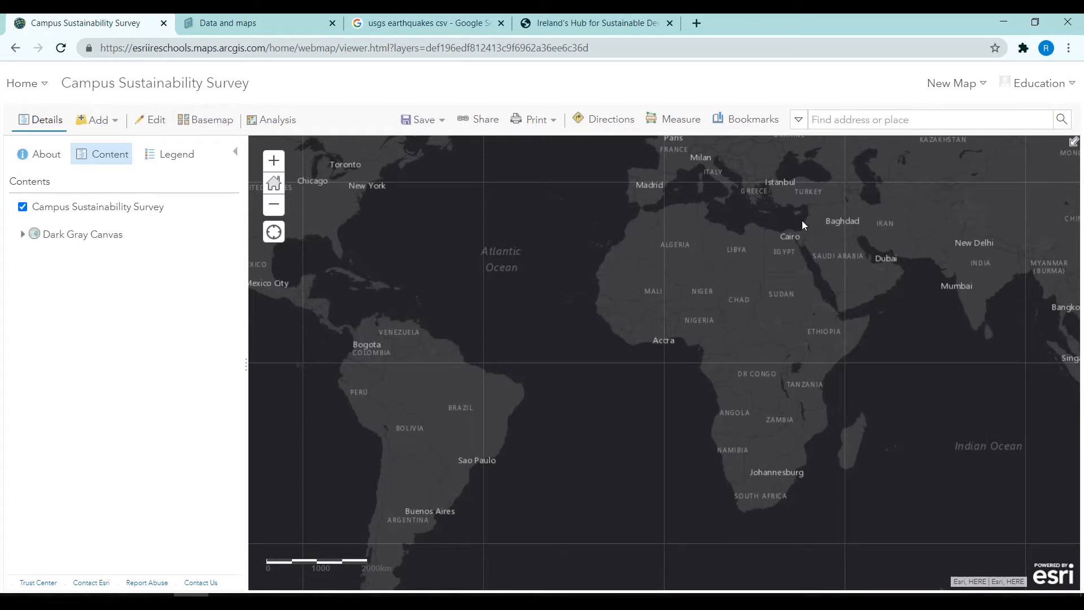
- Inspect the pop-up of the southern survey point near Dublin, including its answers and attachments
left_click_drag(662, 253, 675, 491)
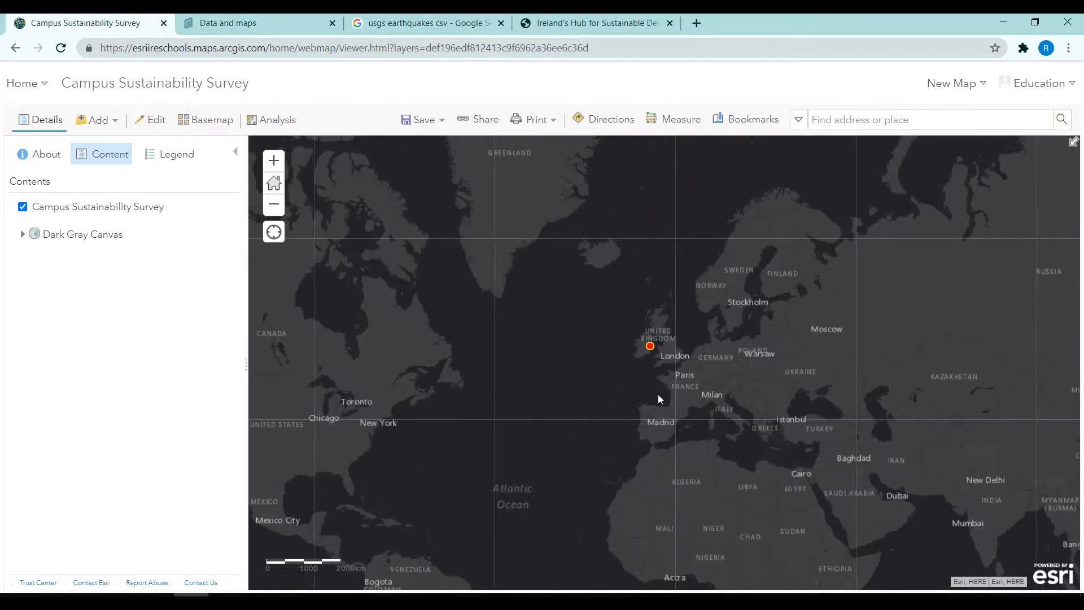
scroll(655, 367, "up", 2)
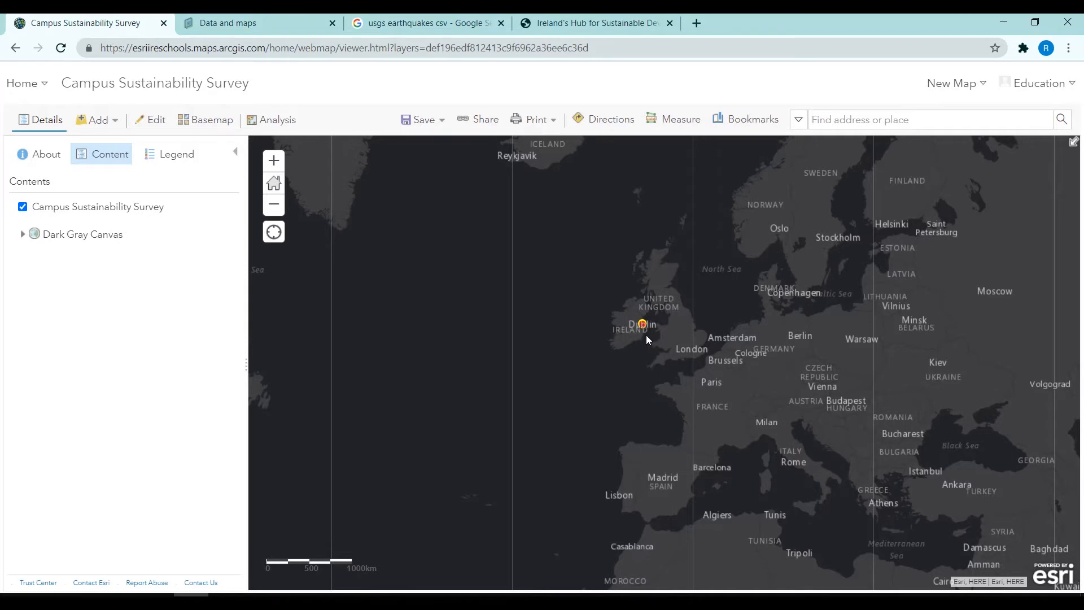
scroll(646, 334, "up", 2)
scroll(637, 320, "up", 2)
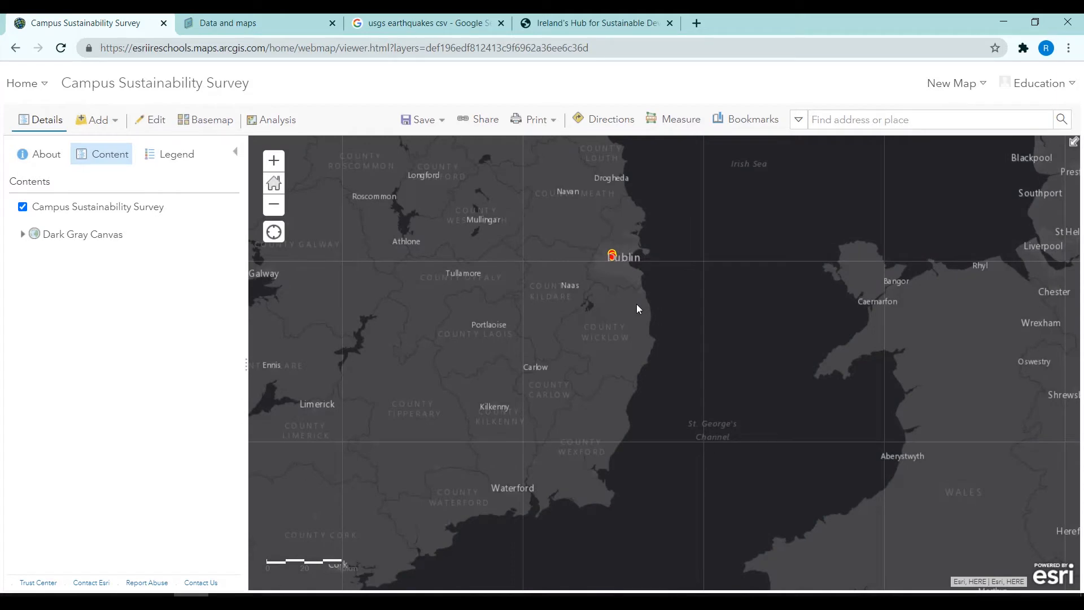
scroll(611, 254, "up", 1)
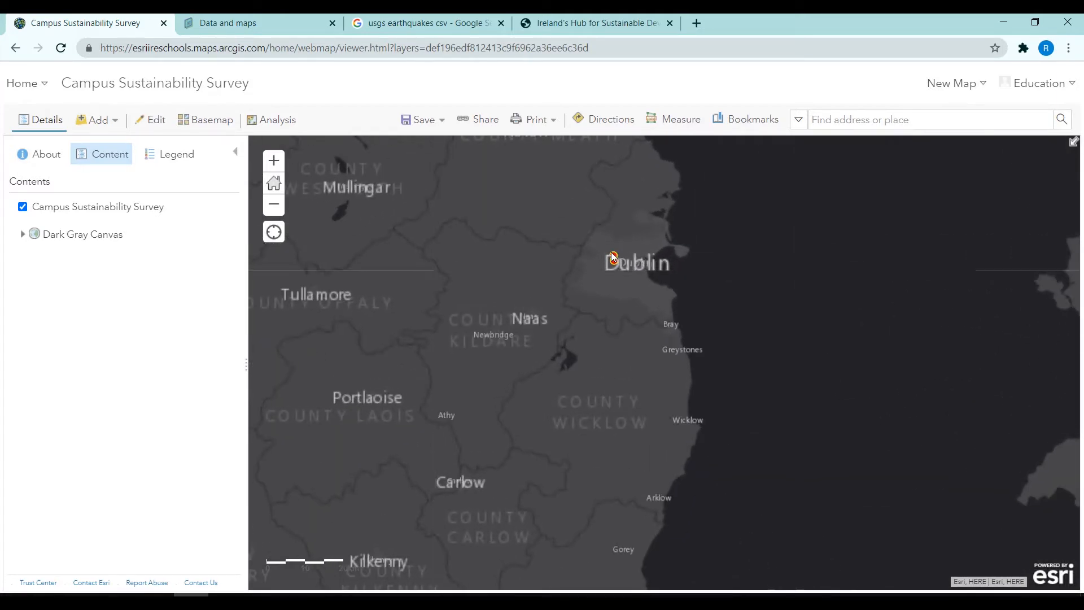
scroll(611, 254, "up", 2)
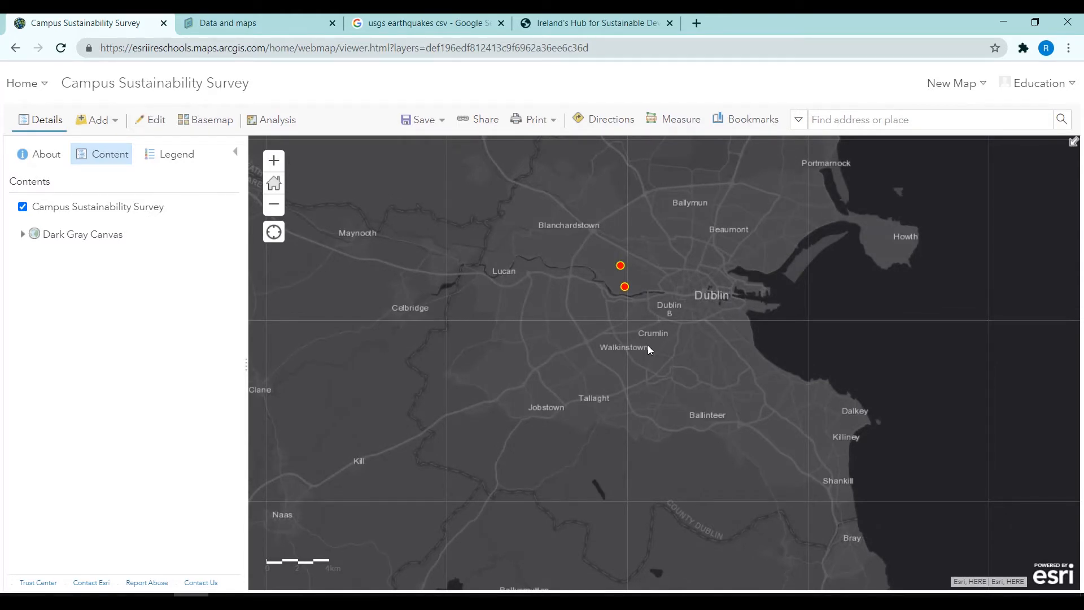
left_click(624, 287)
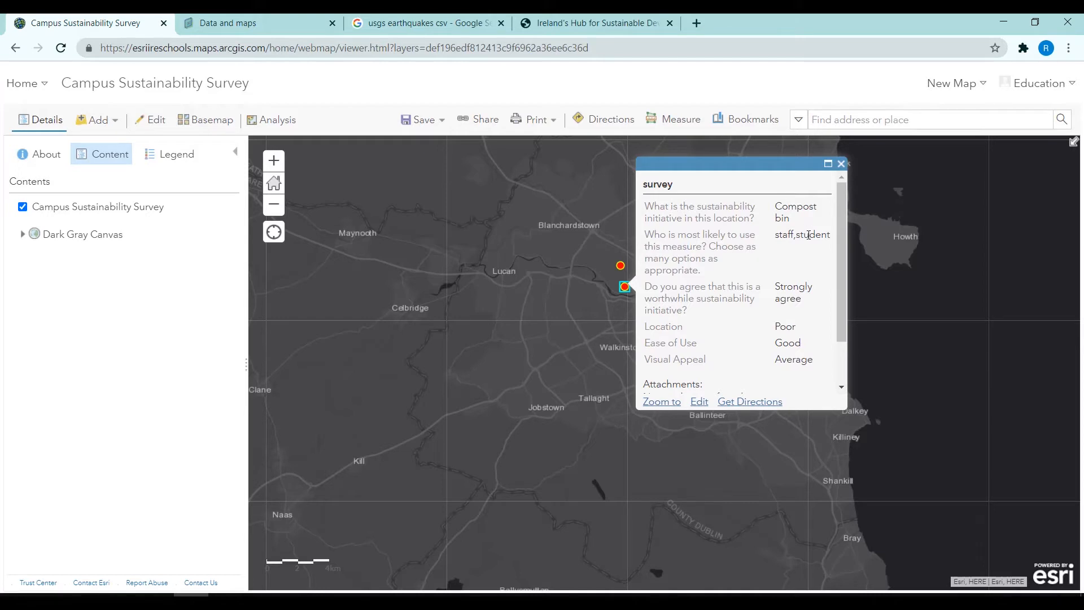
scroll(777, 280, "down", 1)
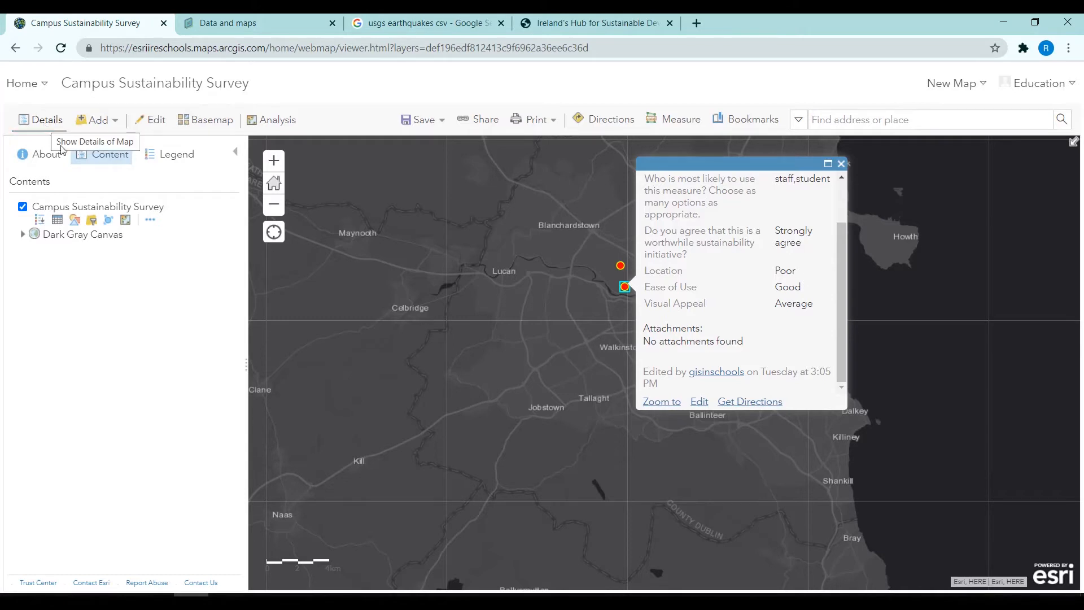
- View the map legend, return to the contents list and show the legend beneath the Campus Sustainability Survey layer
left_click(163, 163)
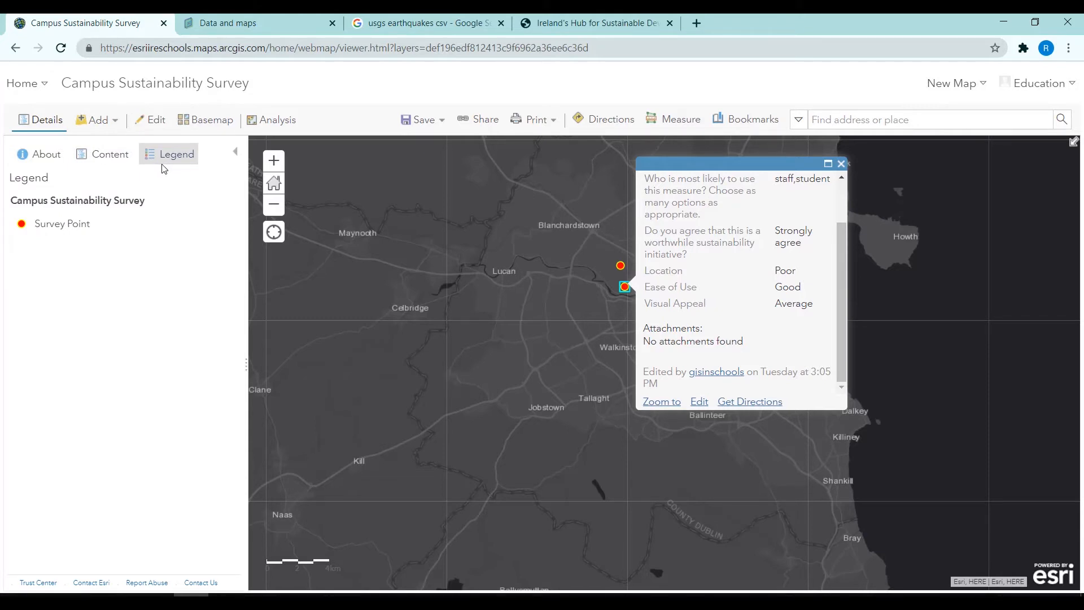
left_click(95, 160)
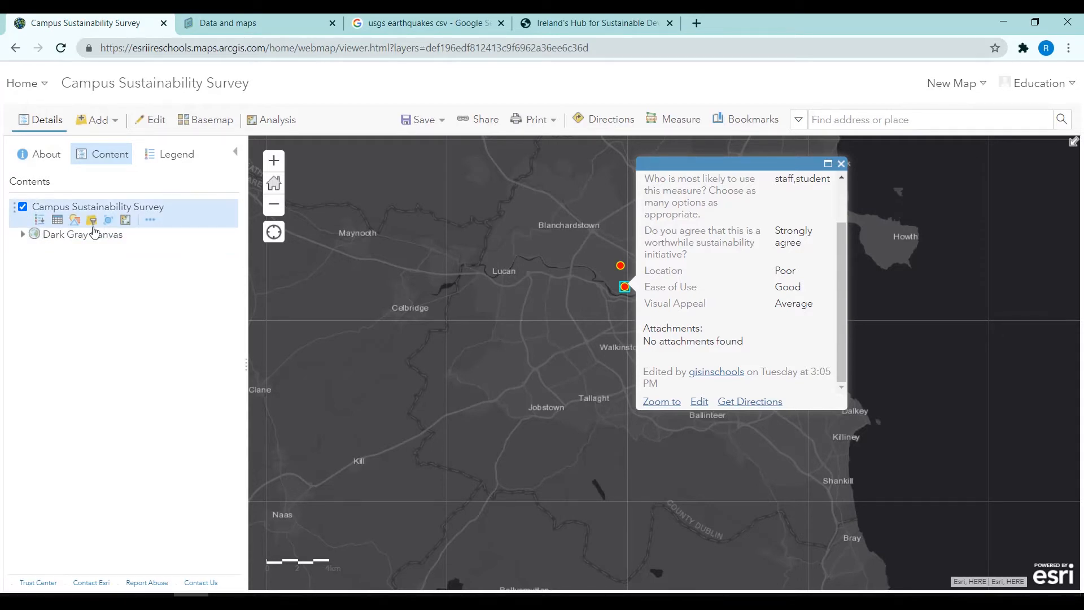
left_click(40, 221)
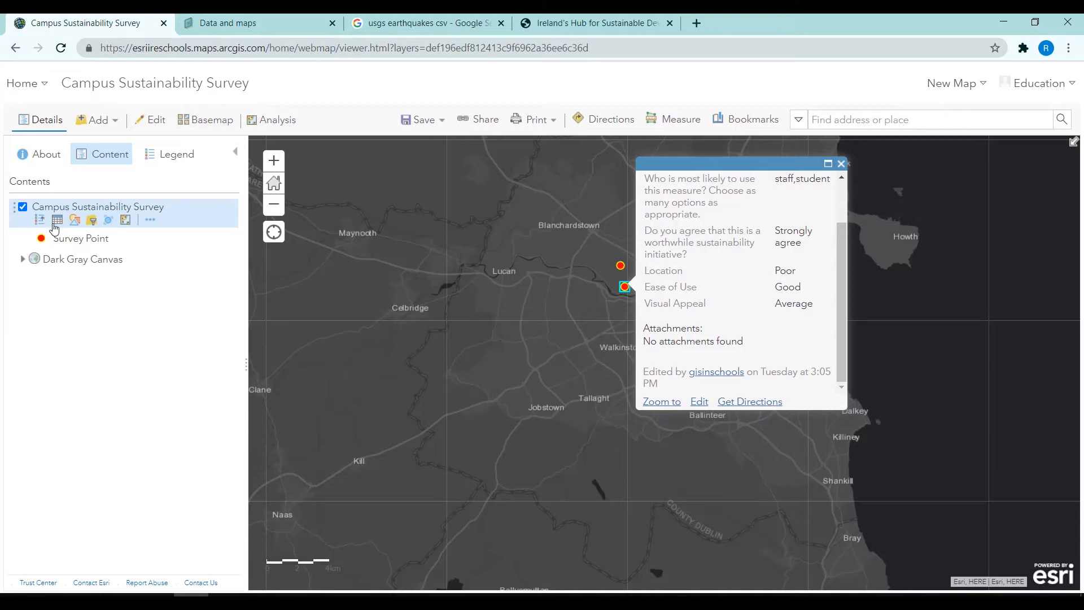
- Locate the Recycling bins and Compost bin records on the map through the survey layer's attribute table, and close the table
left_click(57, 220)
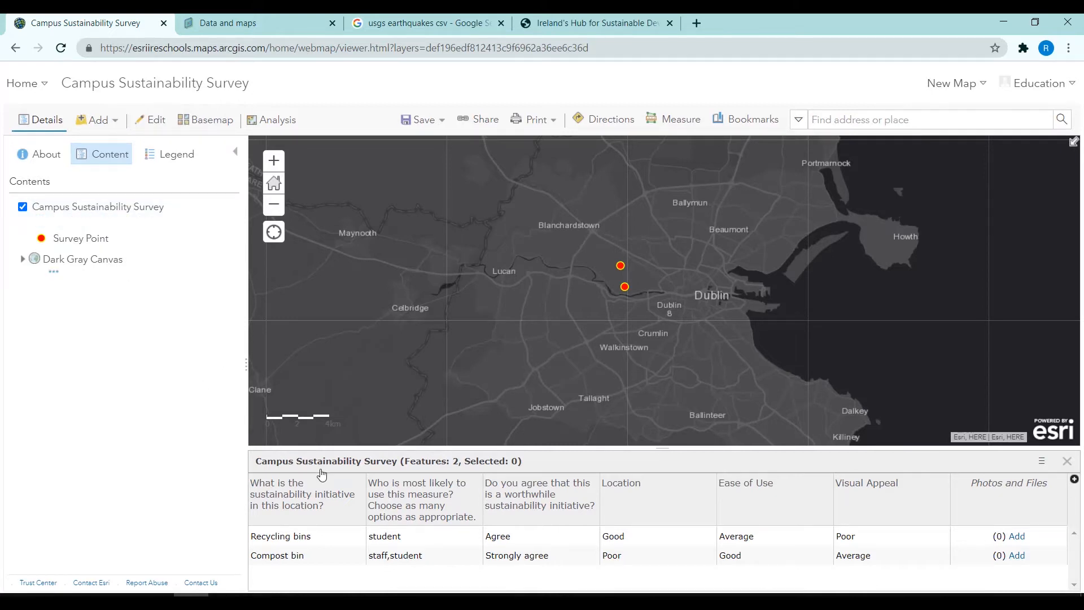
left_click(339, 536)
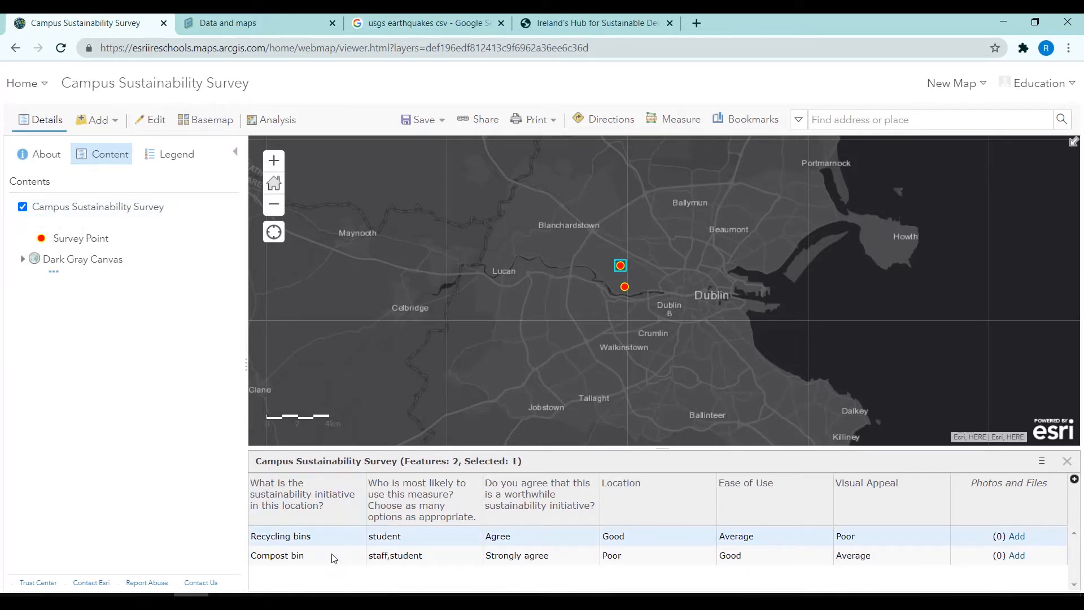
left_click(331, 557)
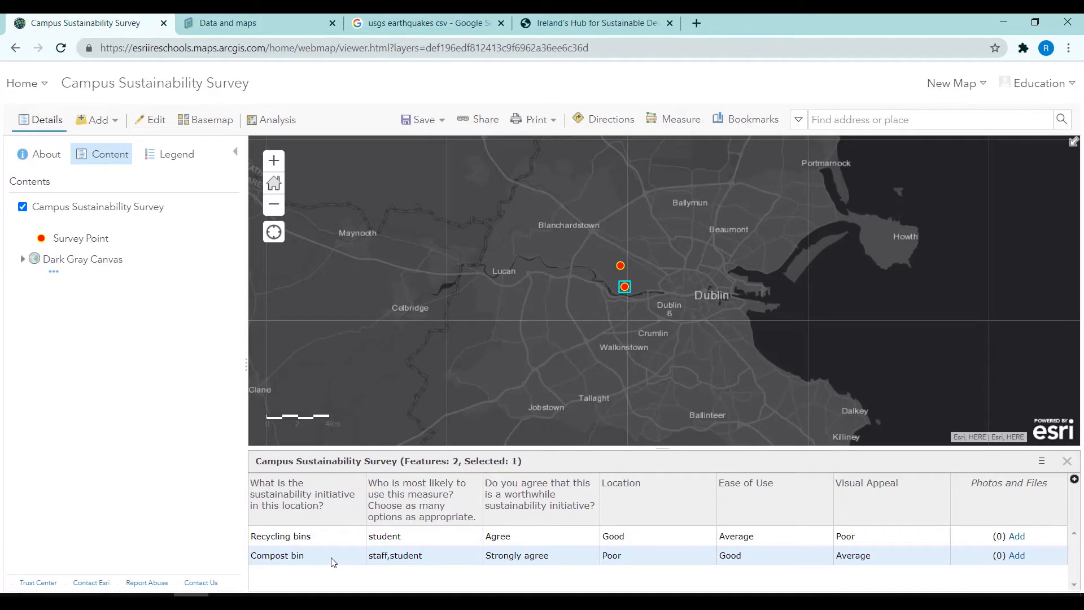
left_click(1066, 461)
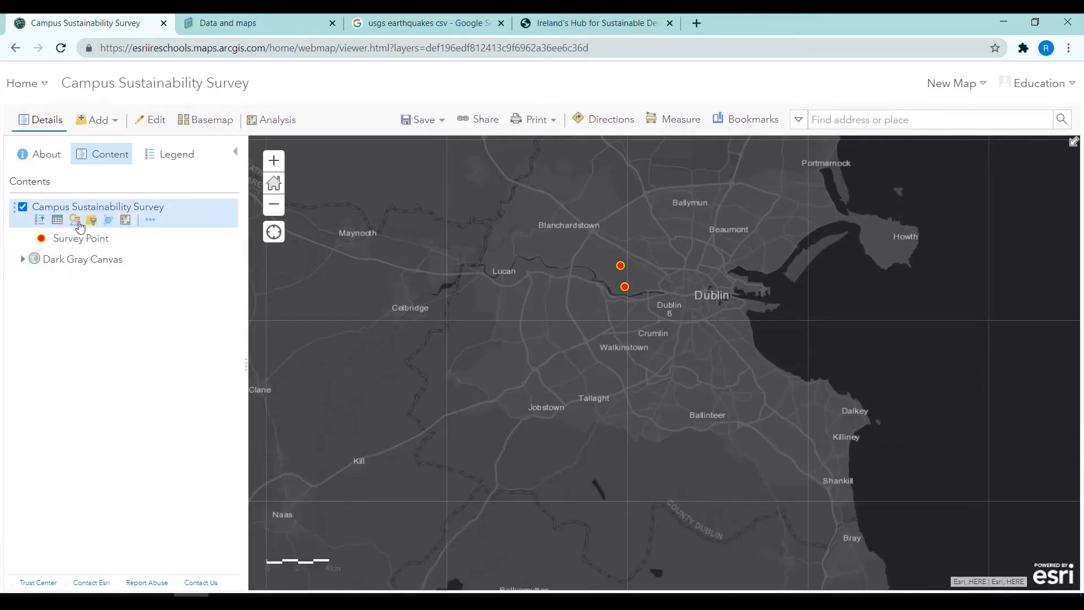
- Style the Campus Sustainability Survey points by the attribute "What is the sustainability initiative in this location?"
left_click(79, 226)
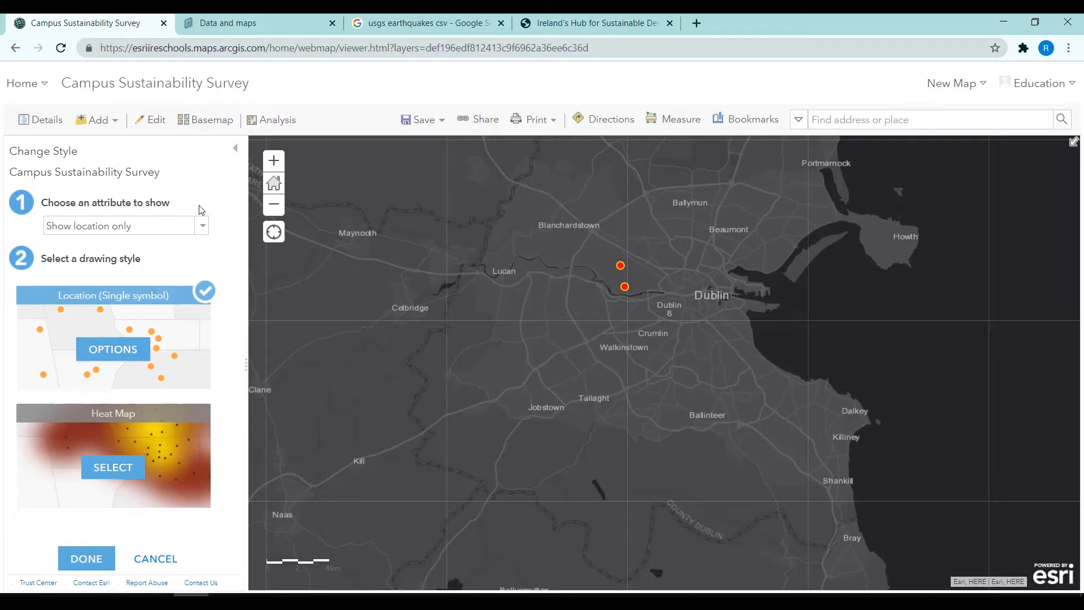
left_click(190, 226)
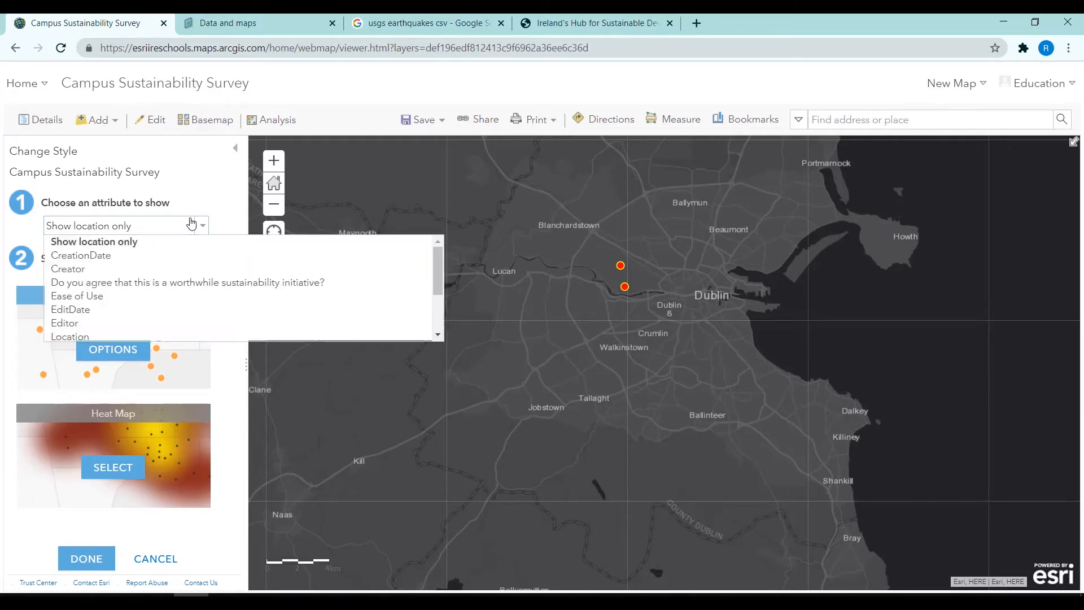
scroll(128, 290, "down", 3)
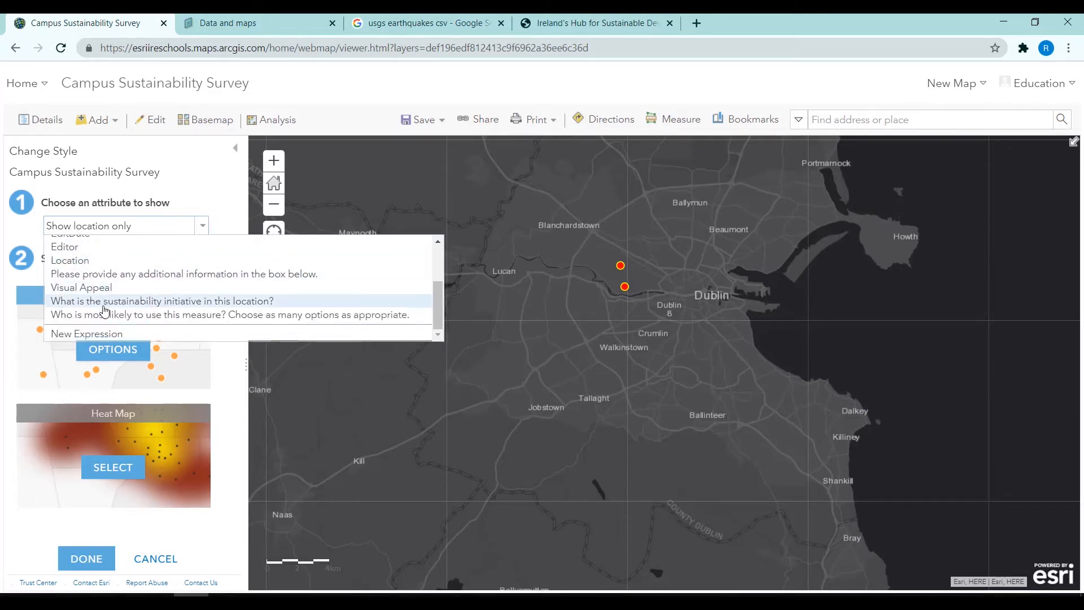
left_click(103, 309)
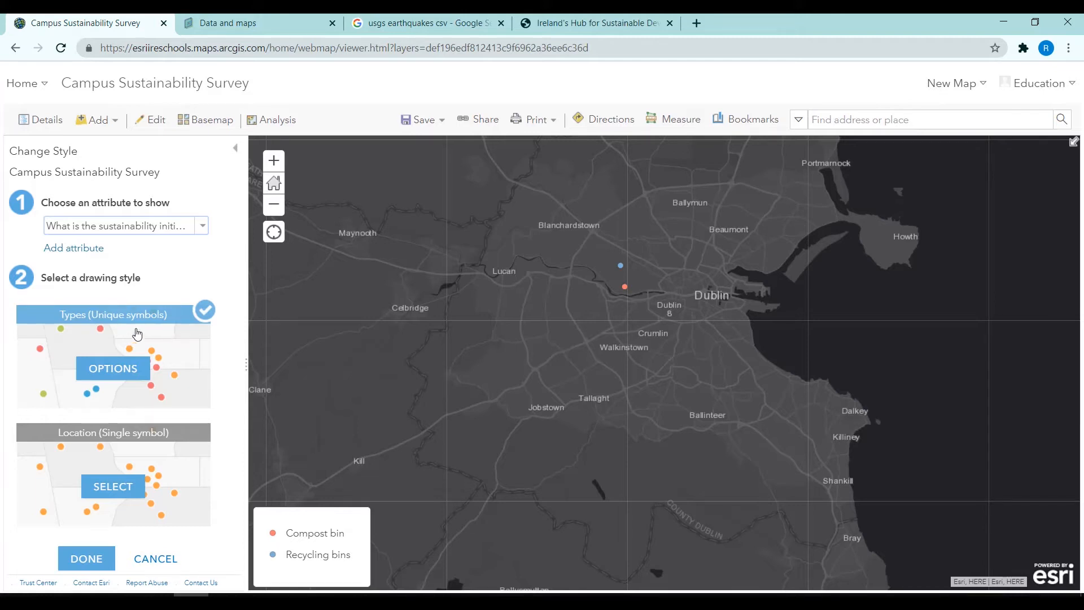
- Review the shape, fill and outline settings for the unique symbols and apply the Types (Unique symbols) style to the survey layer
left_click(122, 371)
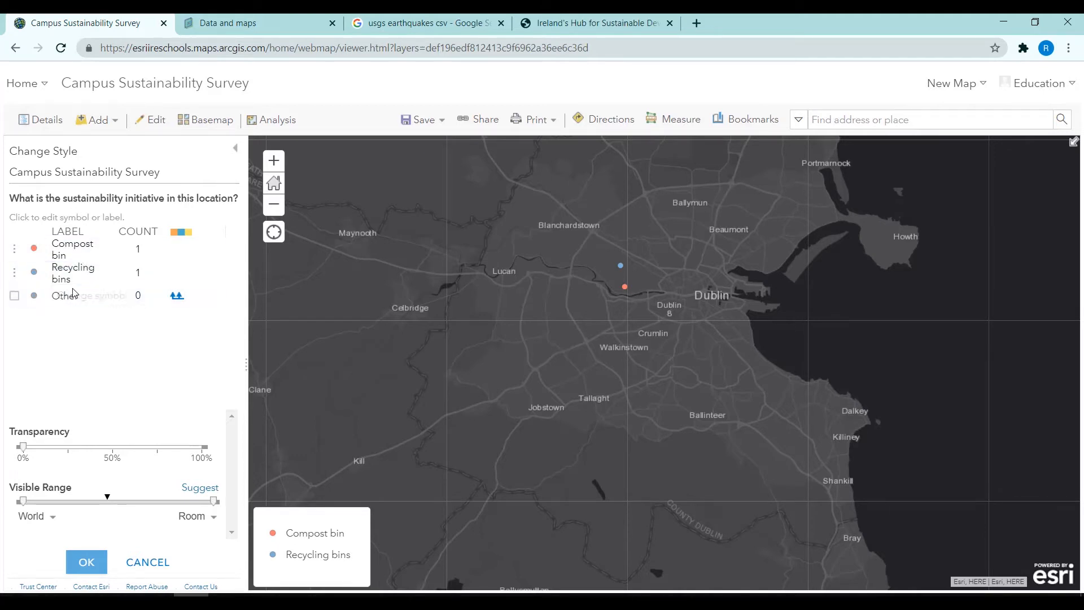
left_click(181, 237)
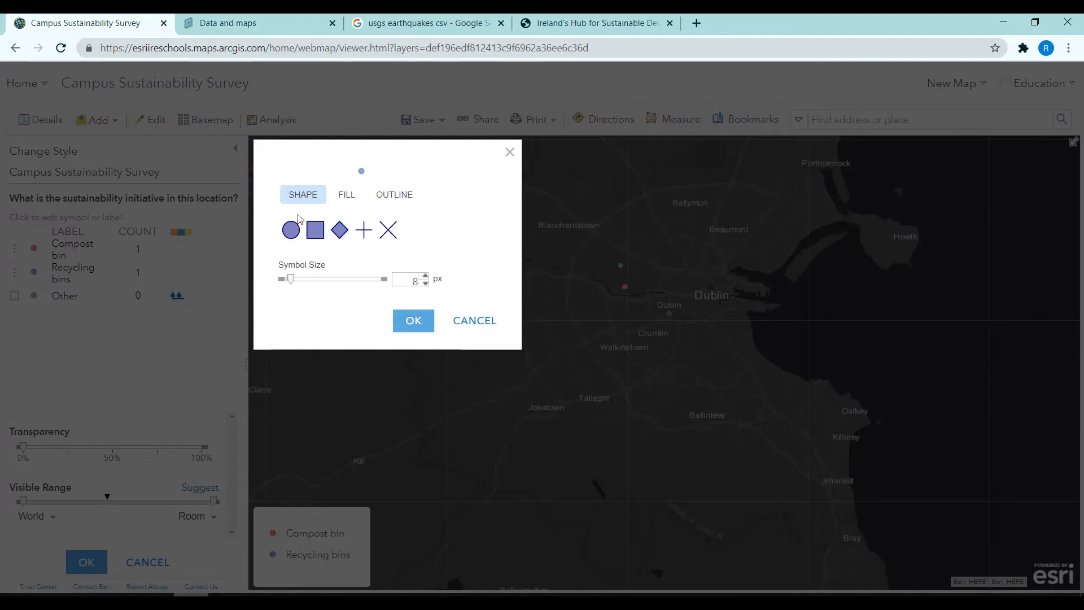
left_click(346, 195)
left_click(398, 194)
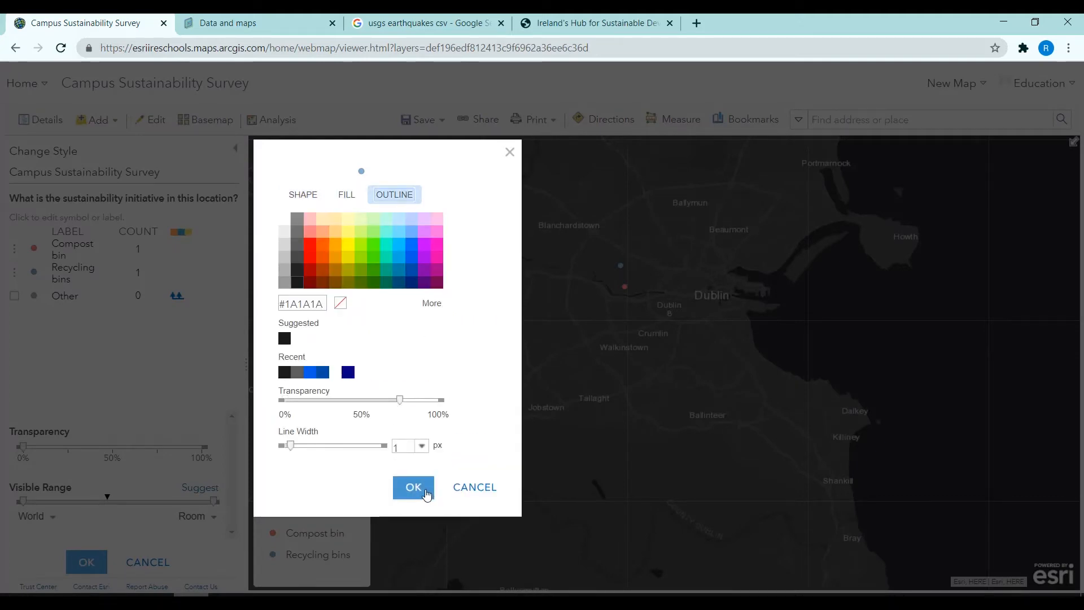
left_click(413, 487)
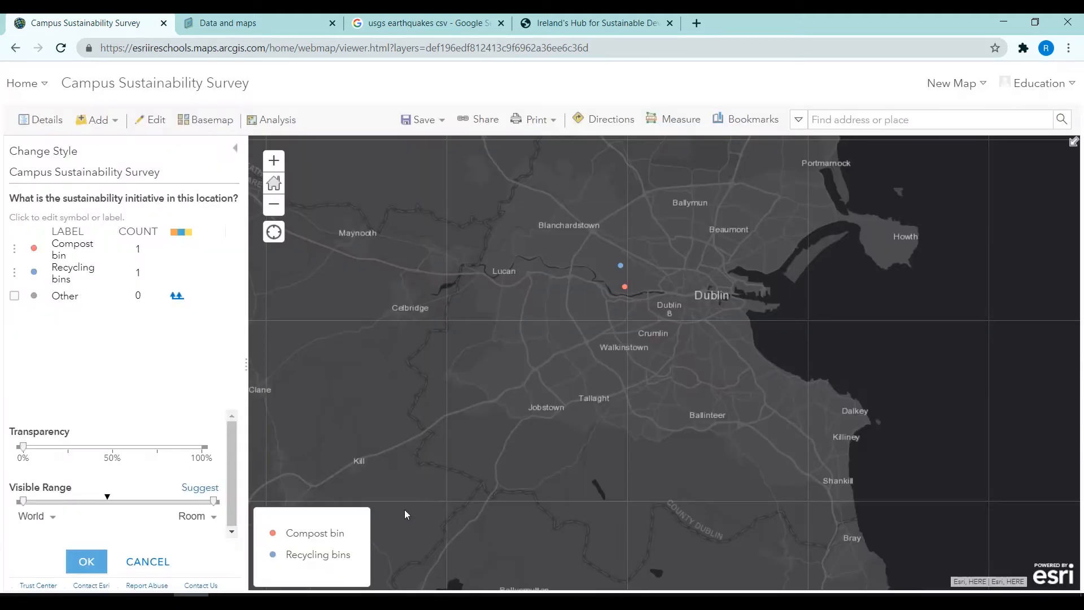
left_click(86, 561)
left_click(85, 560)
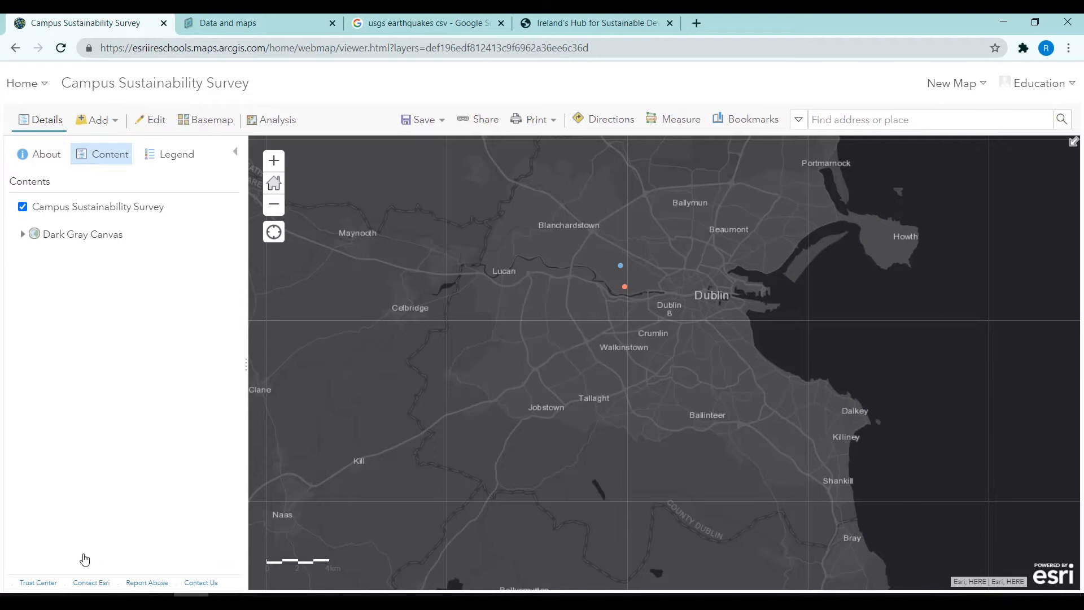
- Filter the Campus Sustainability Survey layer to show only points whose Visual Appeal is Average
mouse_move(98, 208)
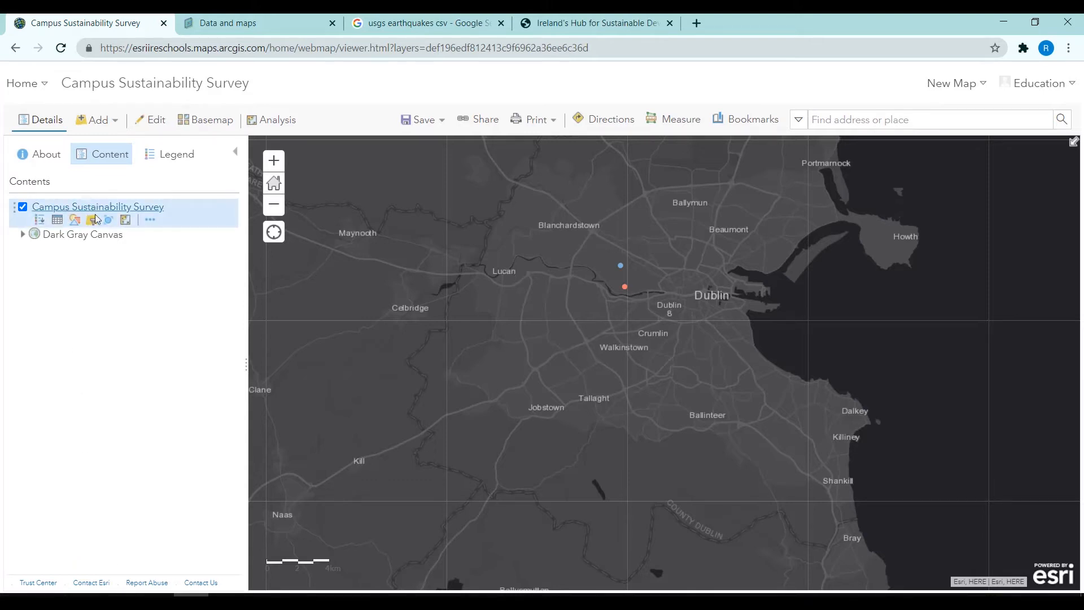
left_click(92, 220)
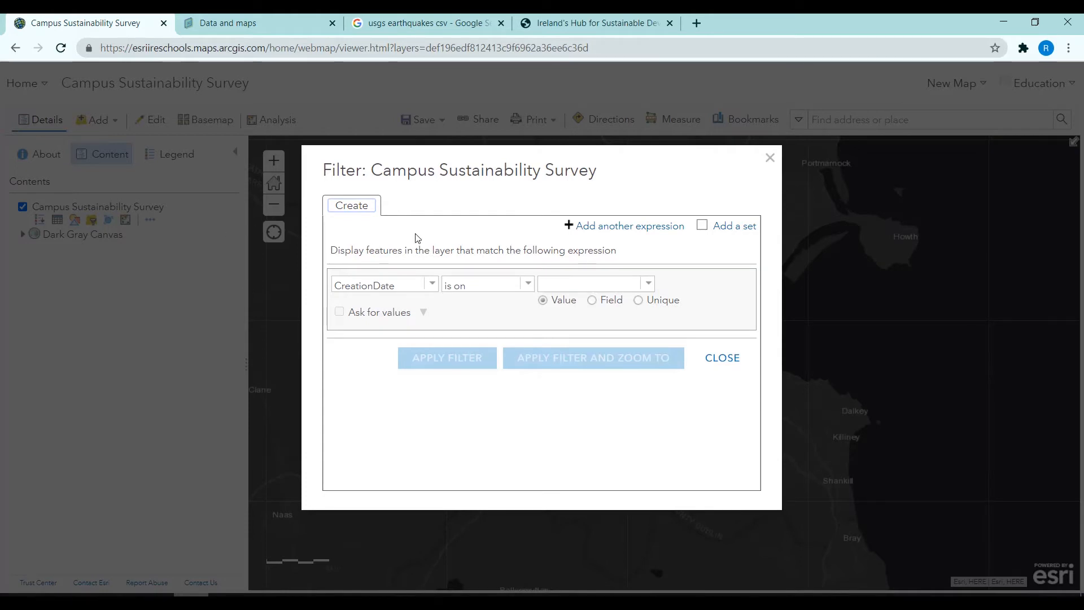
left_click(426, 287)
left_click(427, 285)
scroll(417, 316, "down", 3)
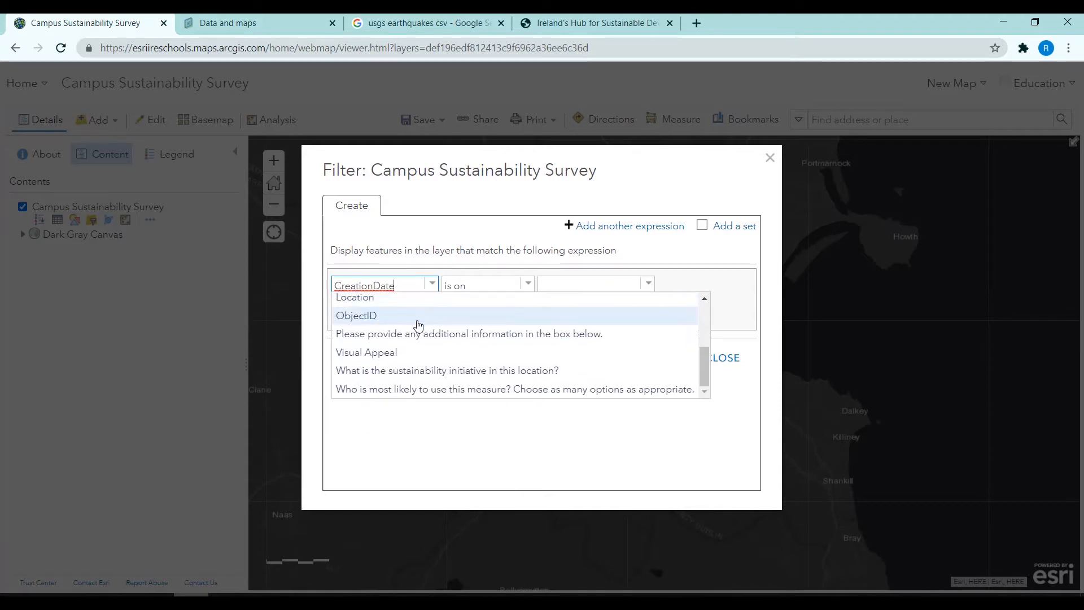
left_click(395, 354)
left_click(648, 285)
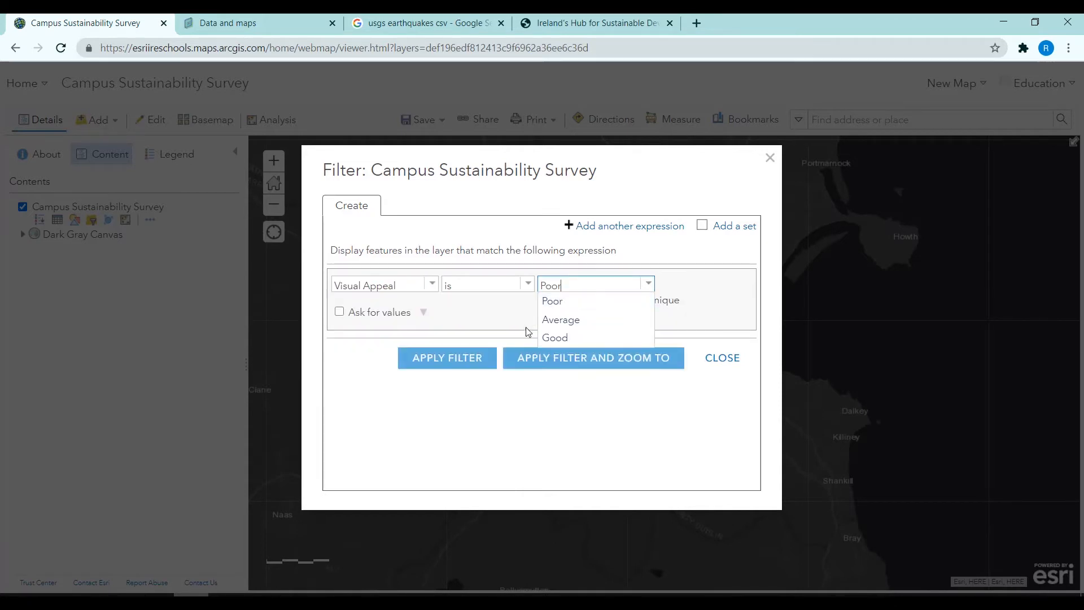
left_click(550, 320)
left_click(404, 358)
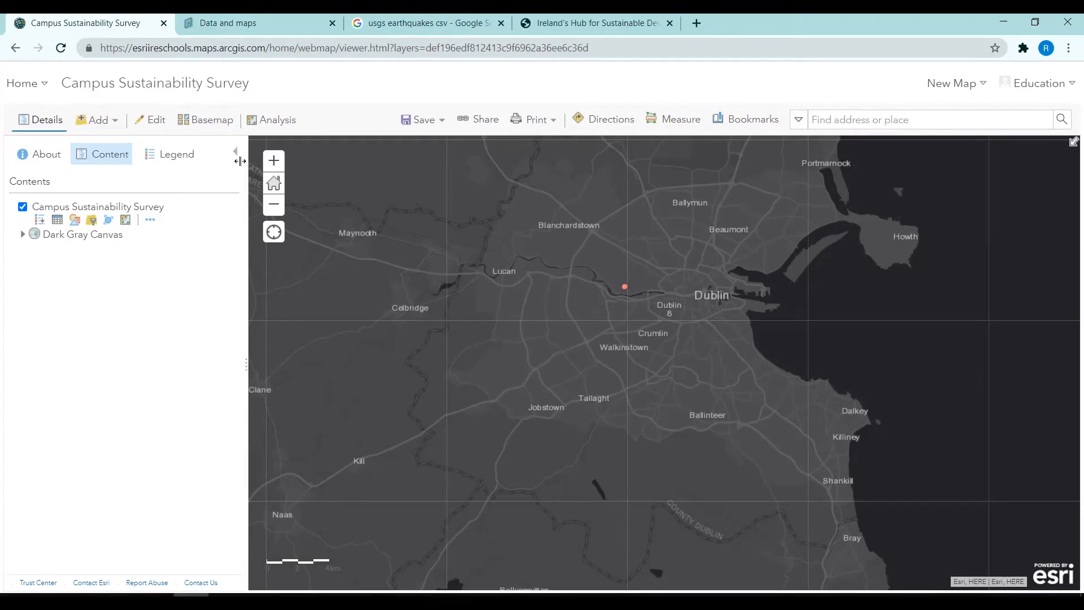
- Review the Visual Appeal filter on the survey layer and remove it
left_click(91, 219)
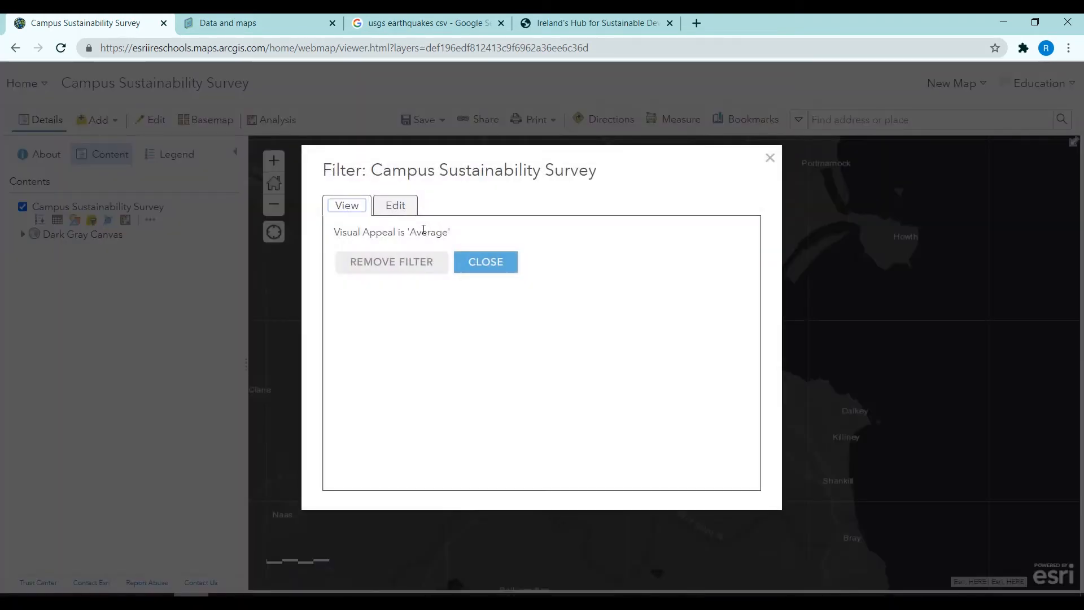
left_click(396, 206)
left_click(346, 207)
left_click(394, 266)
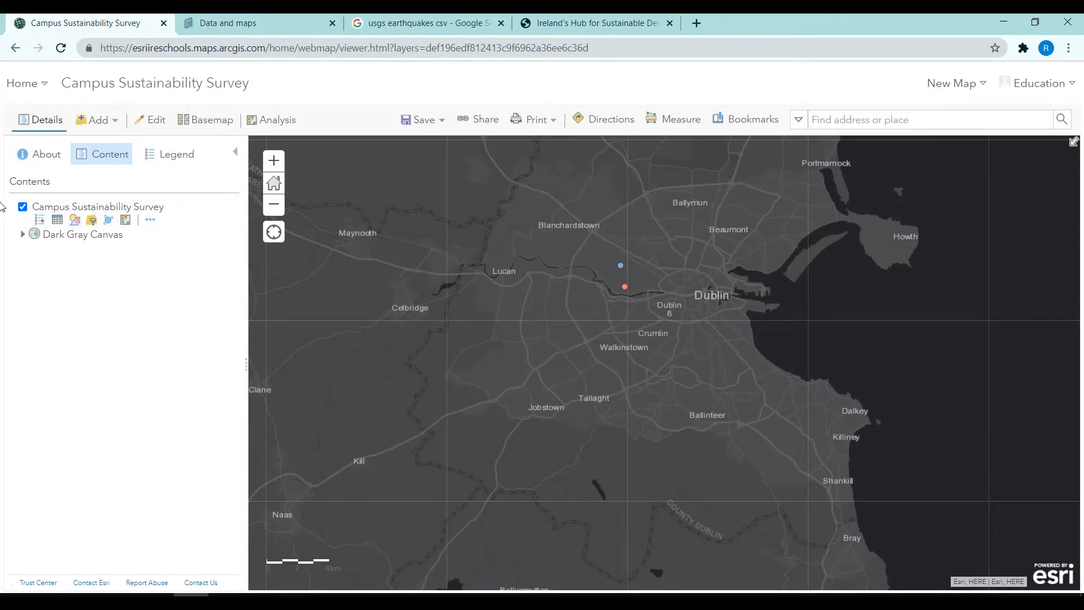
- Examine the Summarize Data and Use Proximity analysis tools, read the Create Buffers description, and return to the map contents
left_click(126, 223)
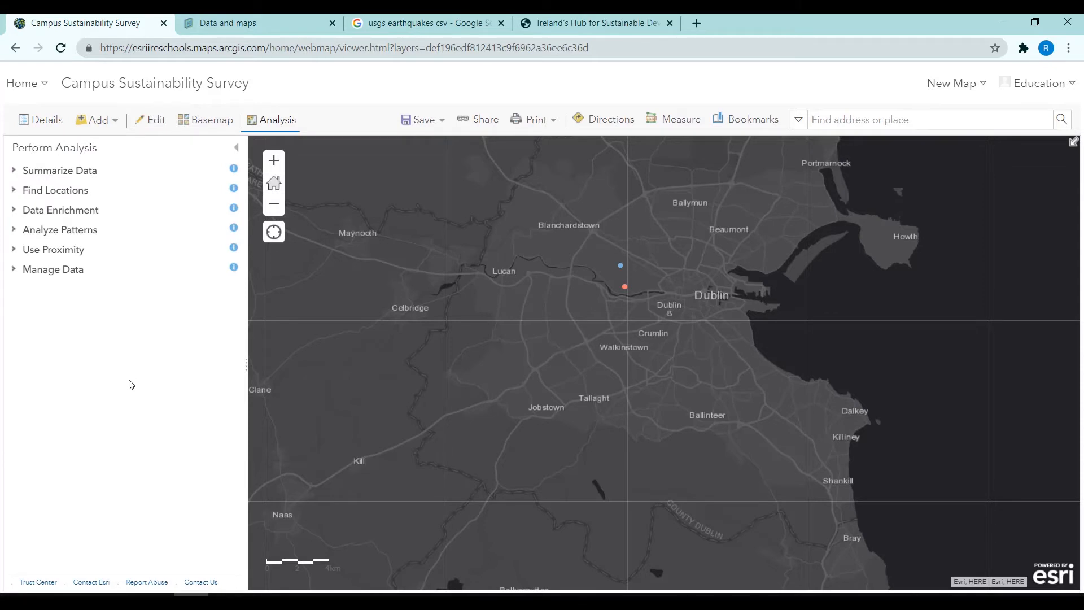
left_click(87, 172)
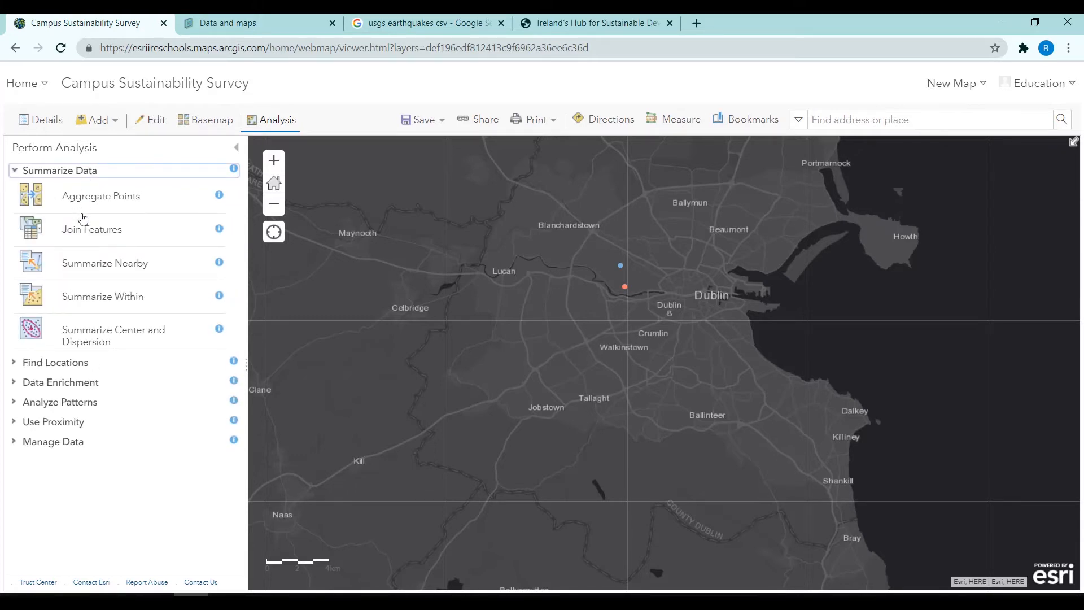
left_click(87, 172)
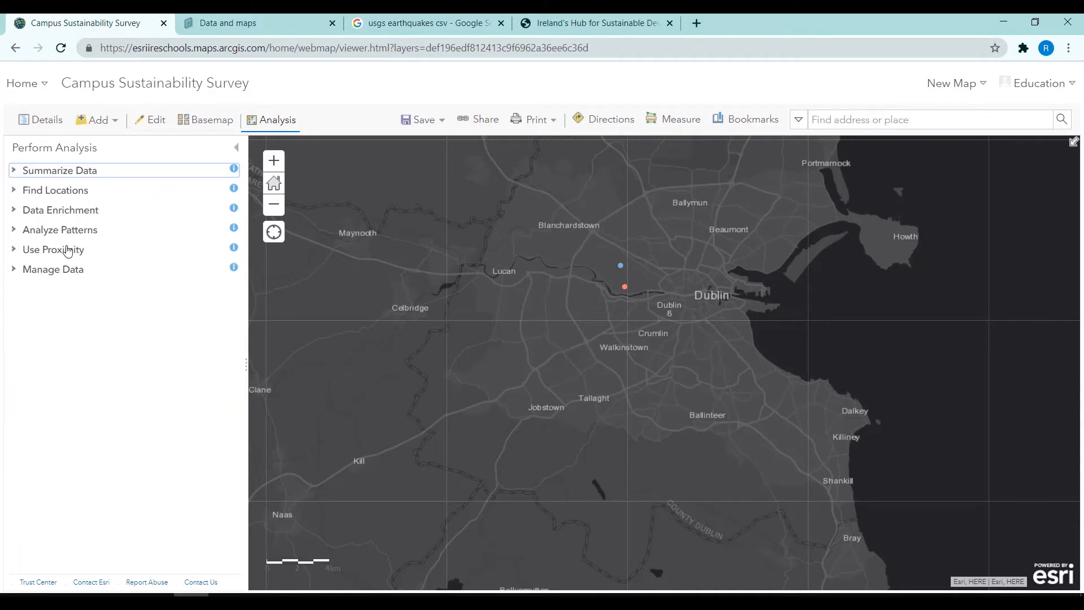
left_click(64, 251)
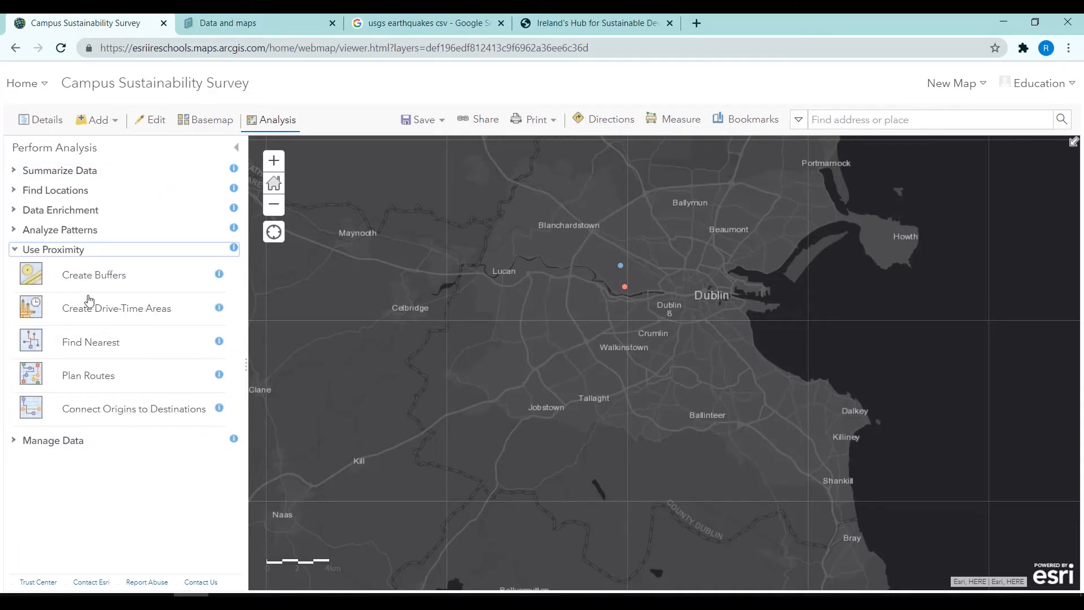
left_click(218, 276)
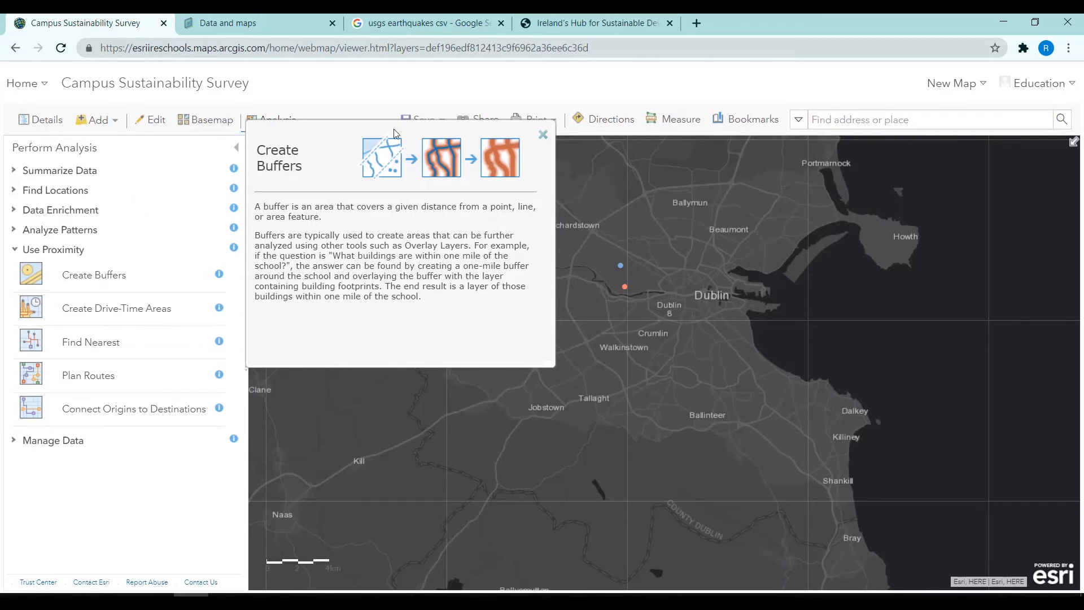
left_click(543, 135)
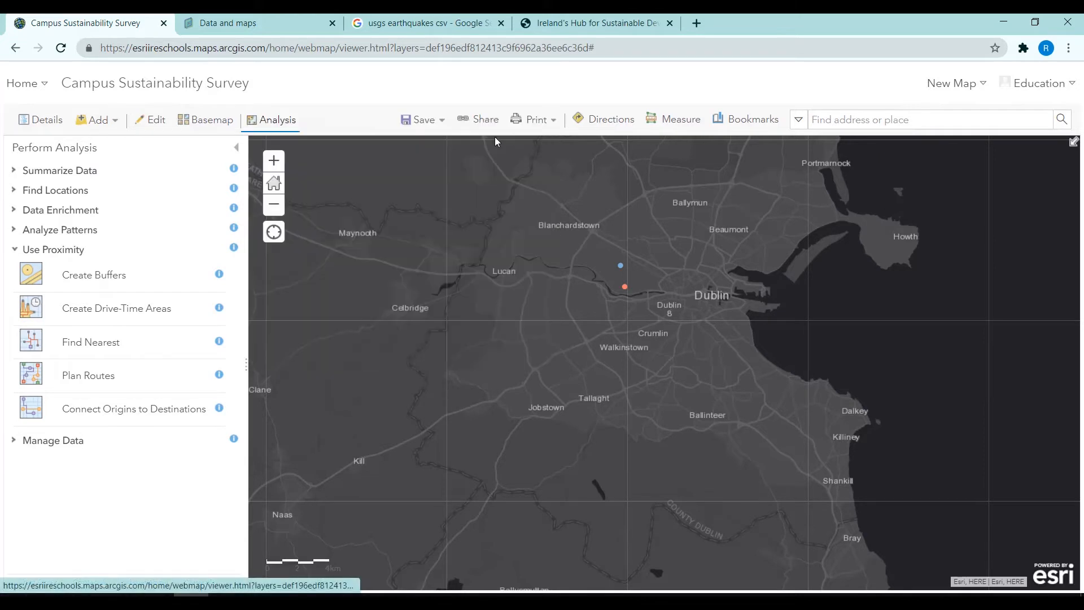
left_click(262, 125)
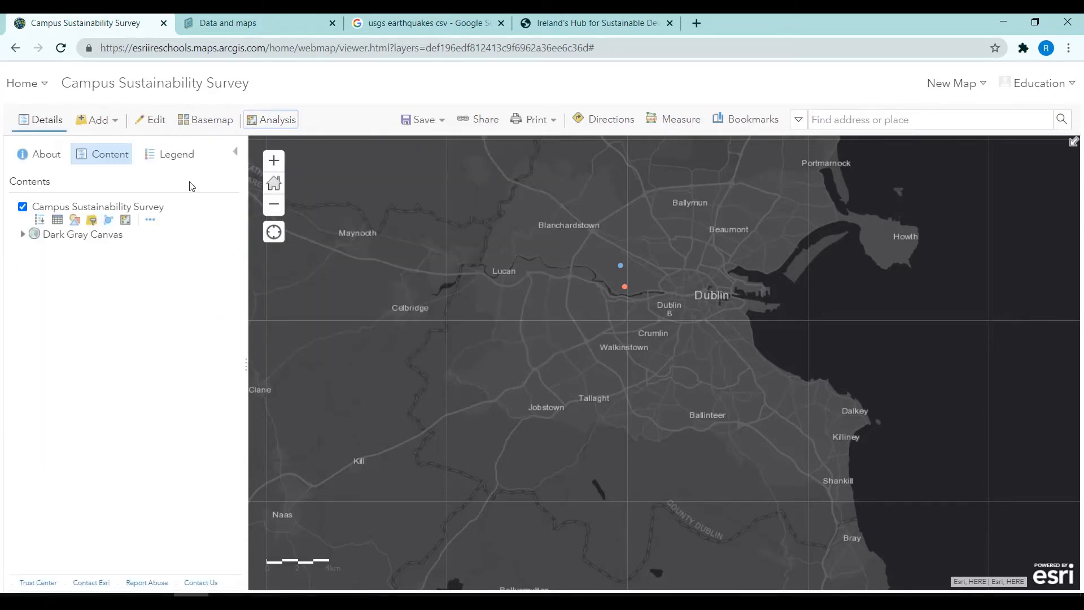
- Open the pop-up configuration of the Campus Sustainability Survey layer and view the northern survey point's pop-up
left_click(149, 220)
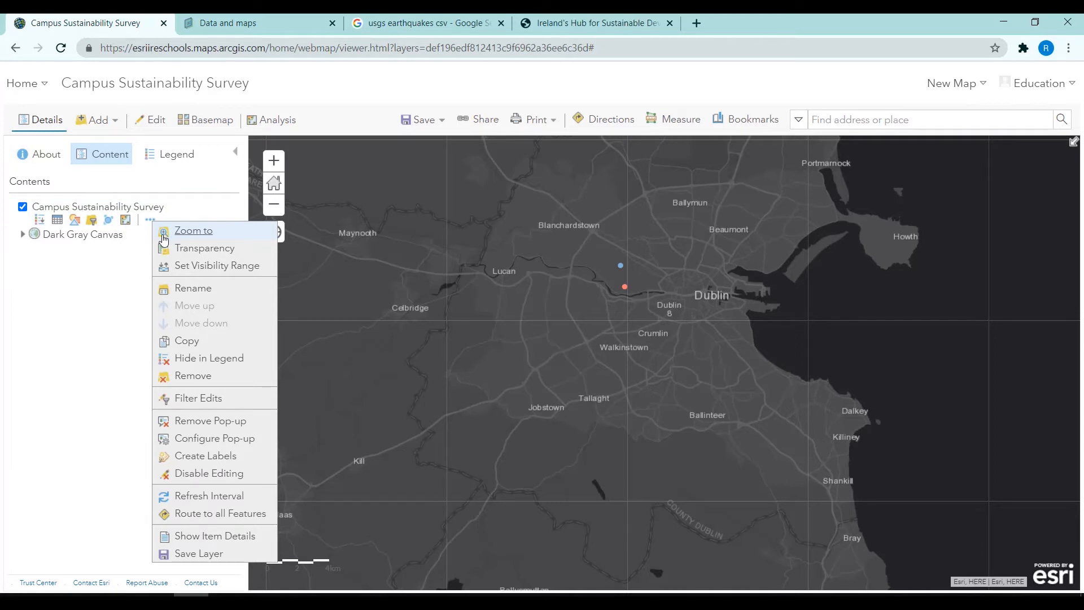
mouse_move(164, 248)
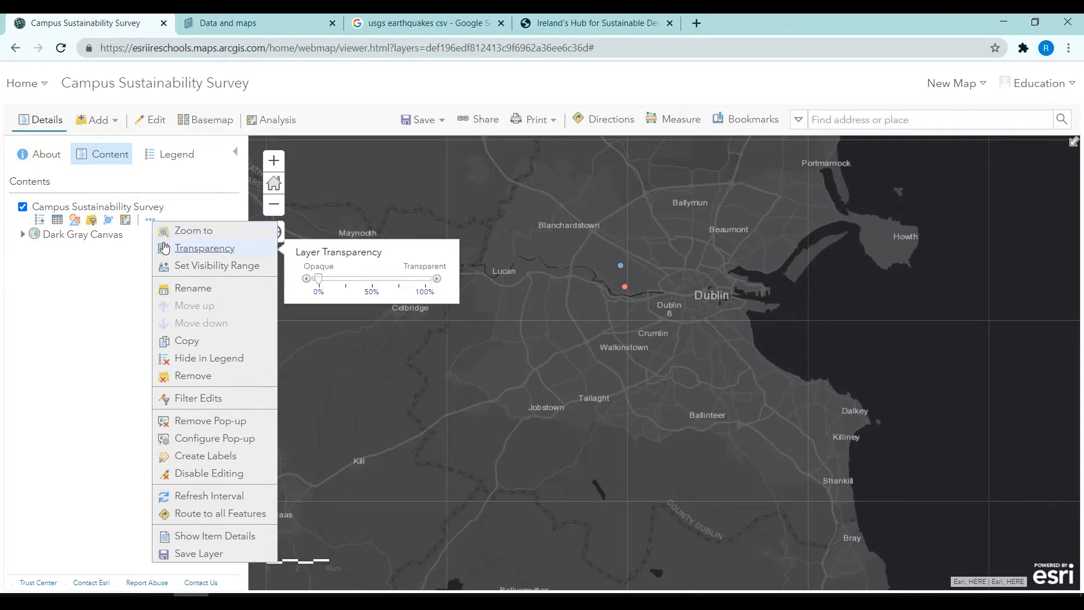
mouse_move(179, 270)
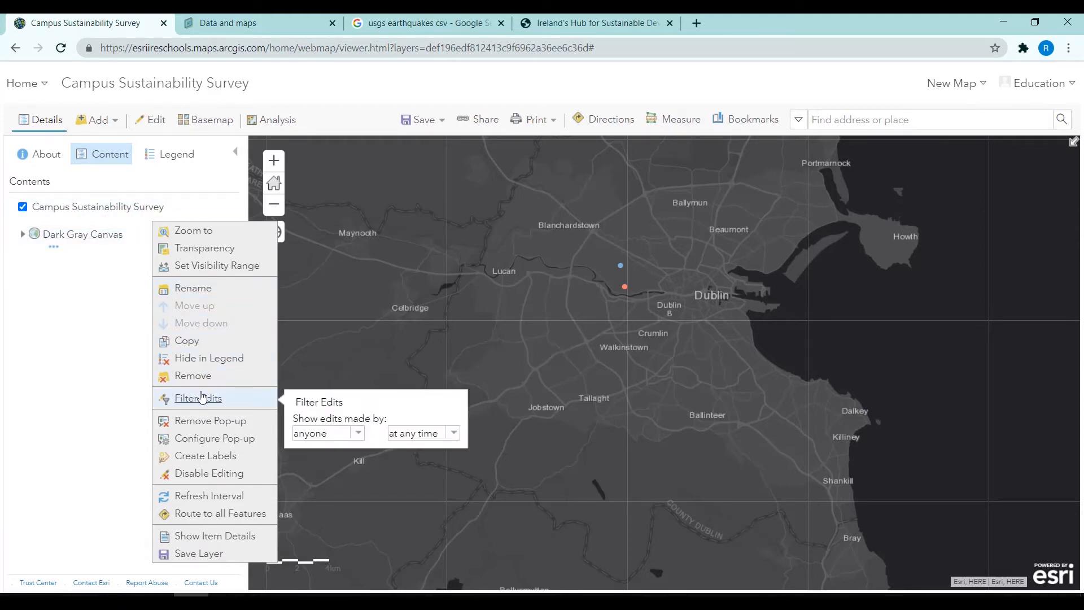
mouse_move(245, 402)
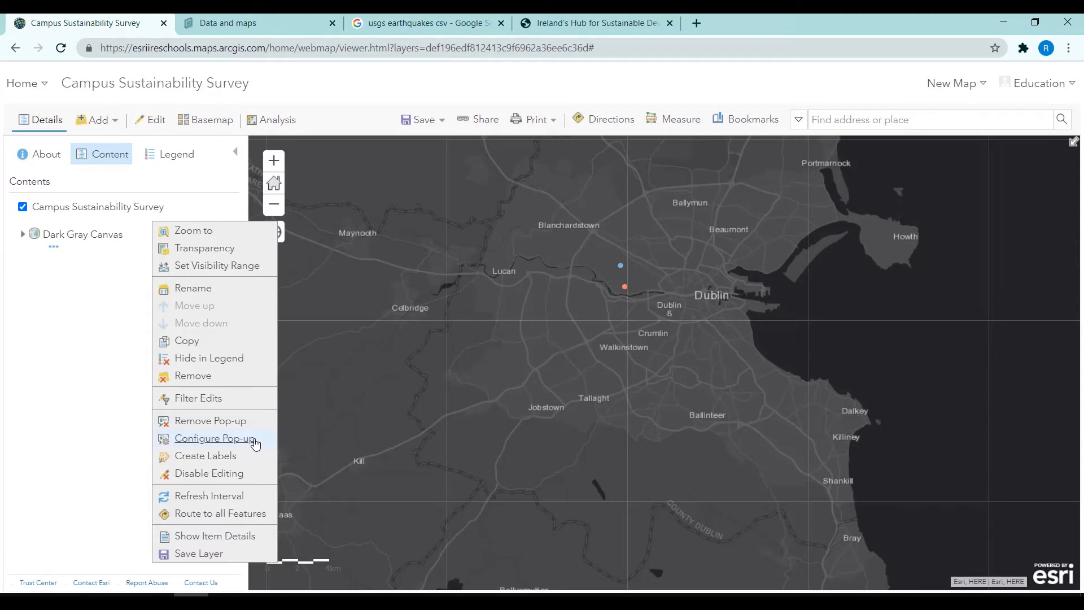
left_click(256, 444)
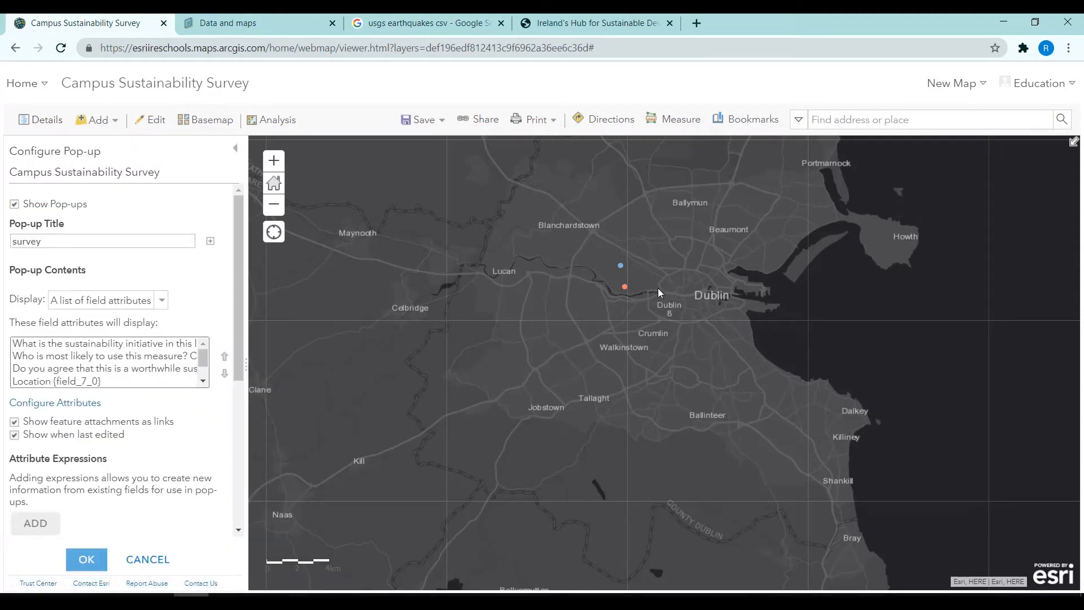
left_click(620, 266)
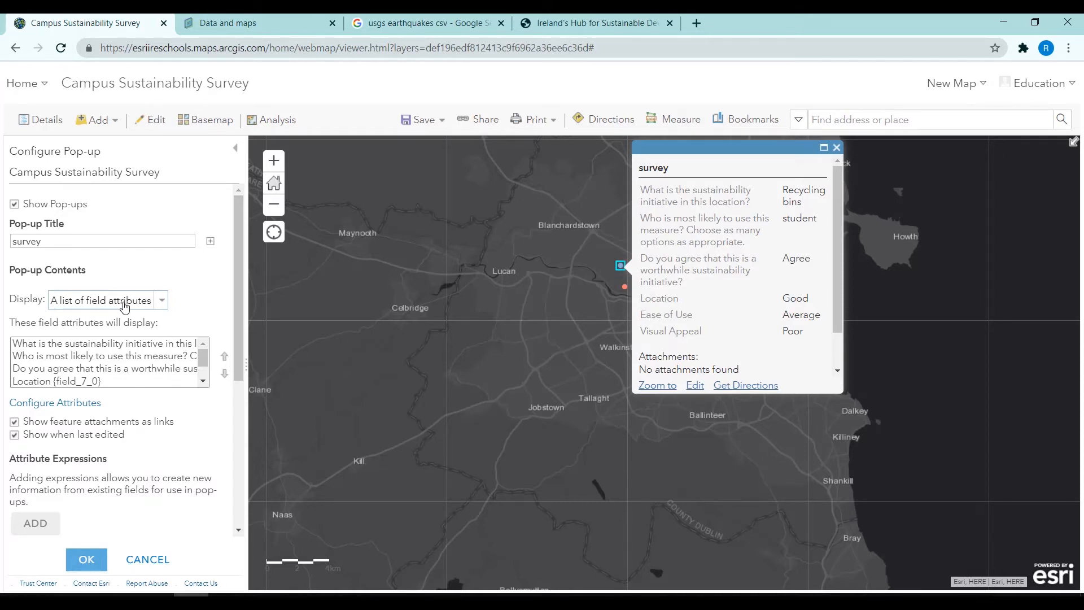
- Set the survey layer's pop-up title to "Sustainability Initiatives"
left_click(55, 239)
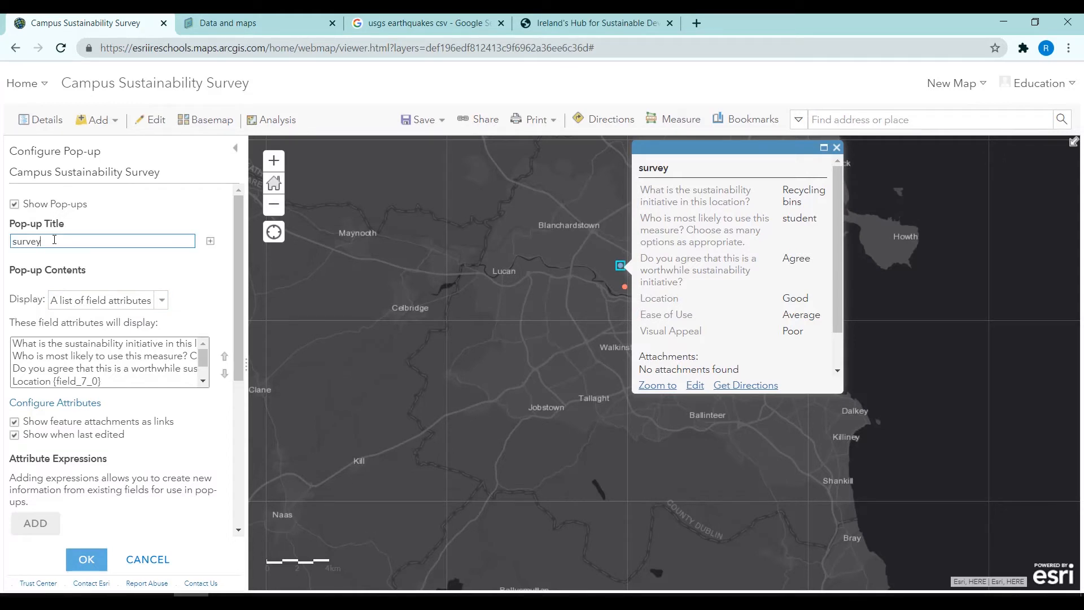
left_click(210, 241)
left_click(210, 243)
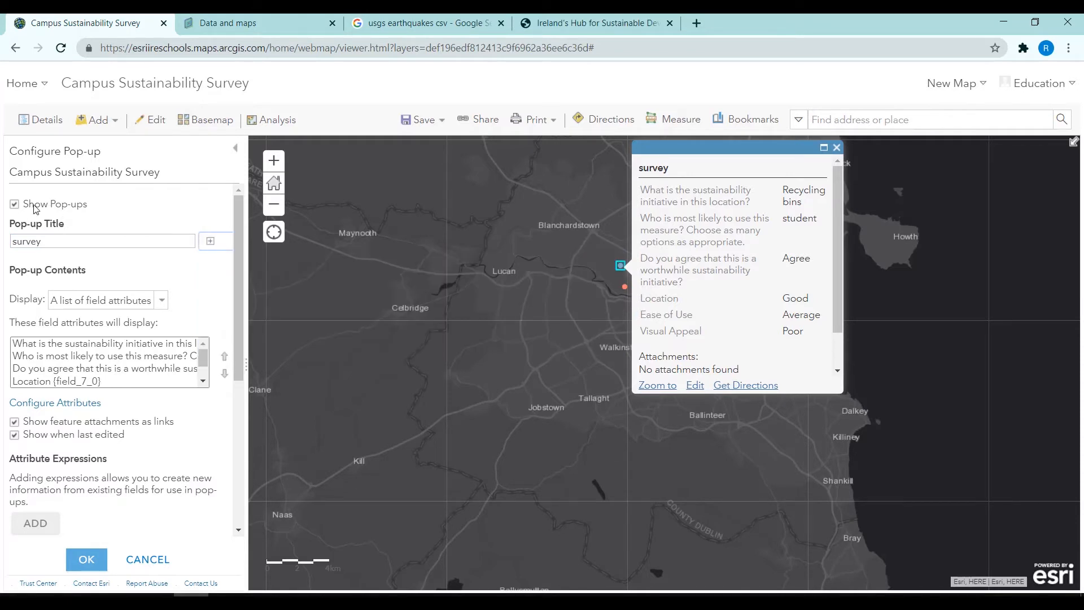
double_click(30, 241)
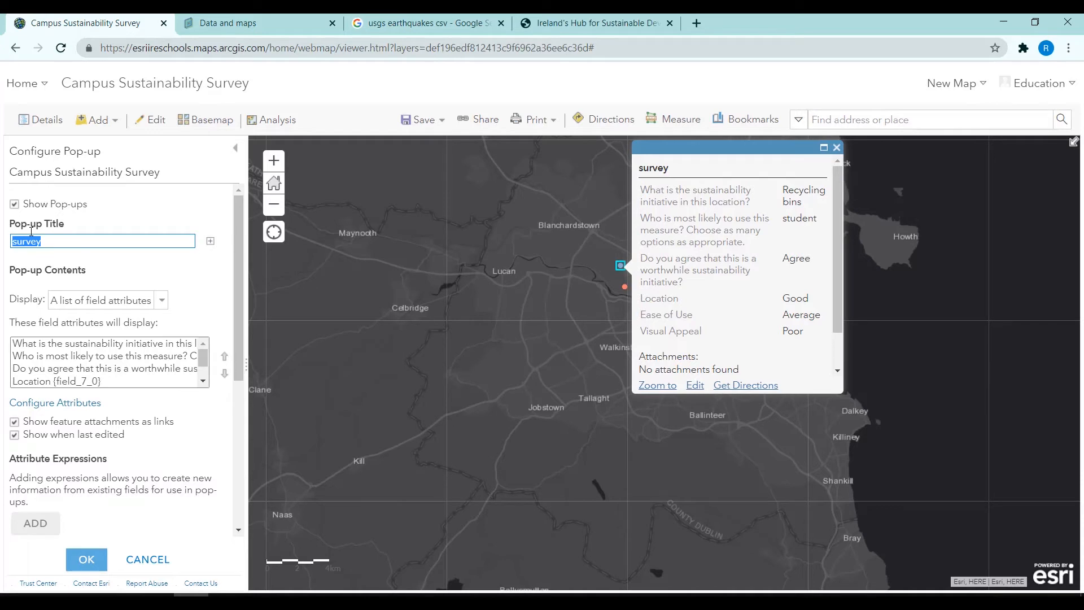
type("Sustainability Initiatives")
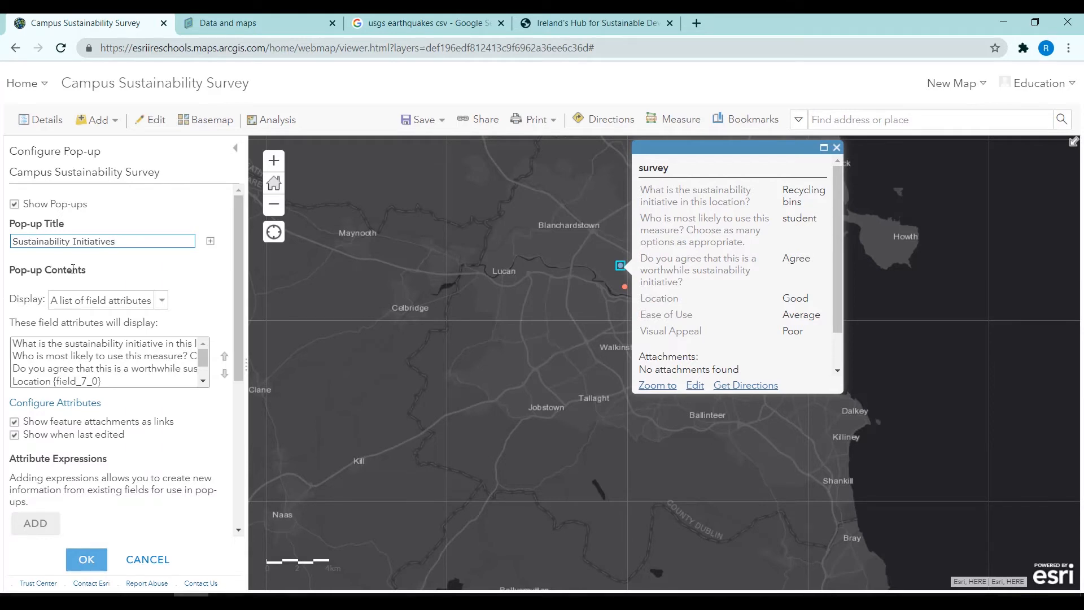
- Switch the survey layer's pop-up contents to a custom attribute display and open its text for editing
left_click(163, 305)
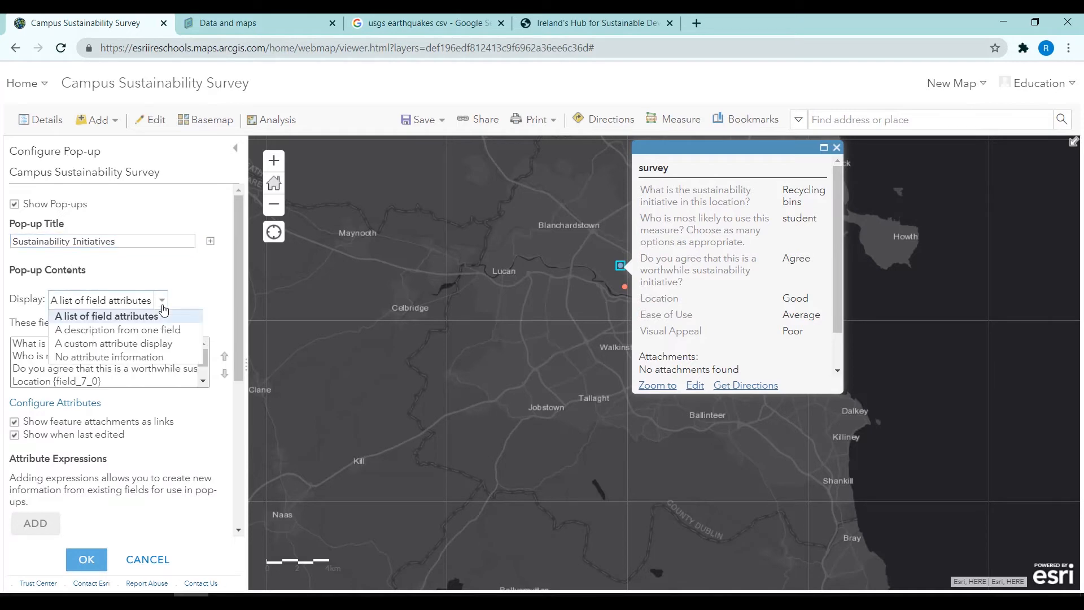
left_click(192, 343)
left_click(90, 338)
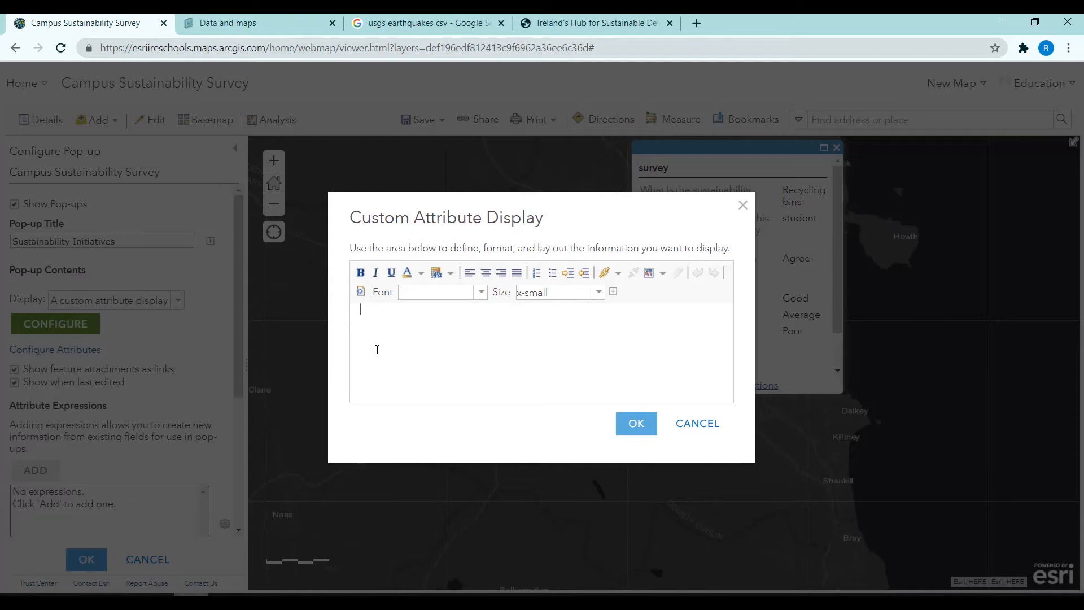
- Write the custom display's first line as "This is a {what_is_the_sustainability_init}", inserting the initiative field
left_click(613, 291)
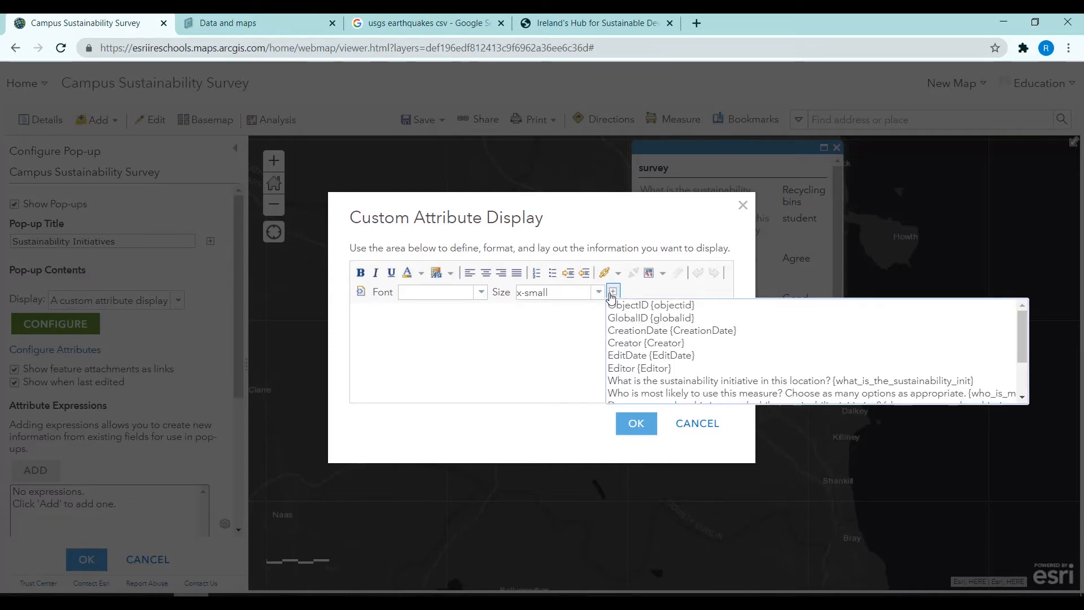
left_click(519, 332)
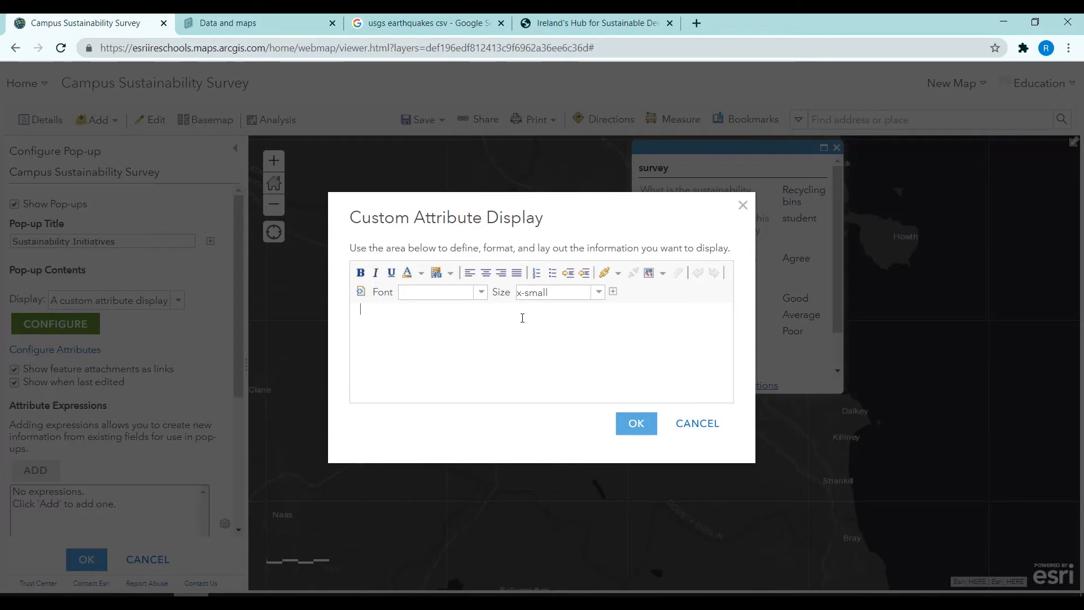
type("This is a")
left_click(618, 295)
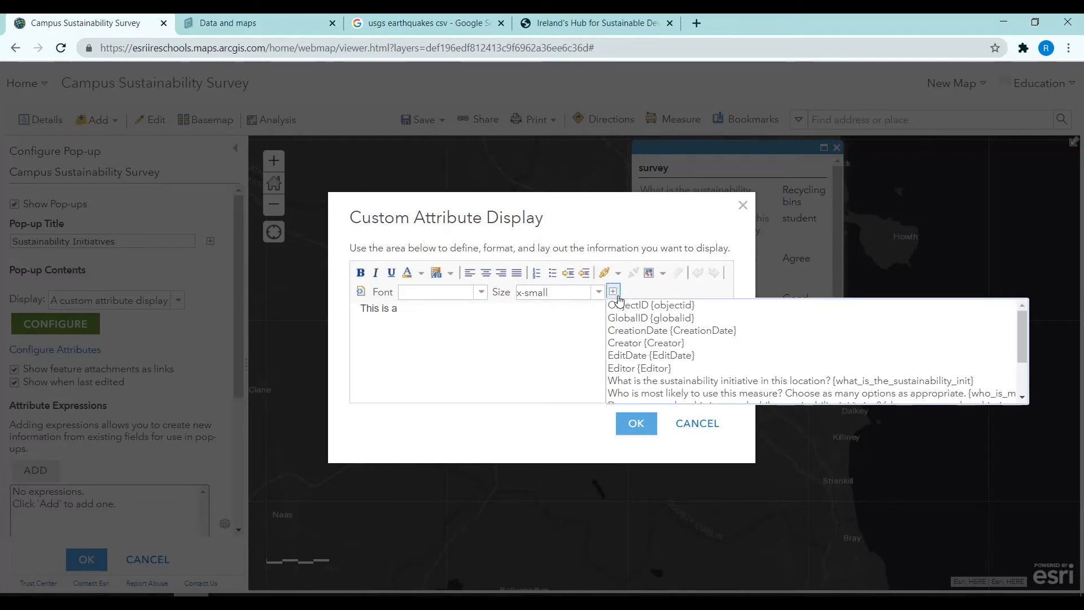
scroll(669, 355, "down", 3)
left_click(684, 322)
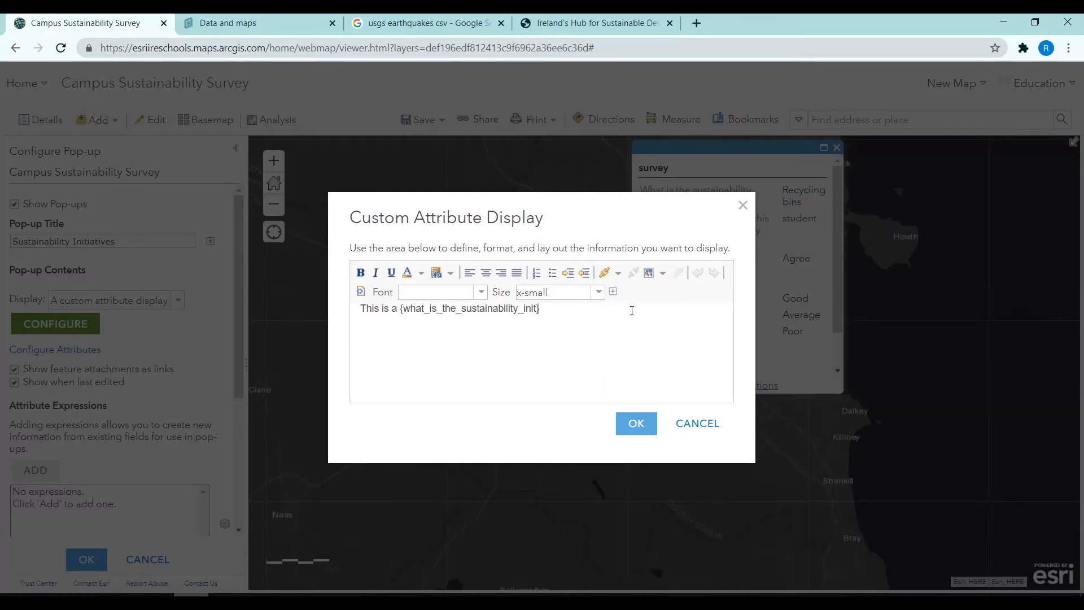
- Add a new paragraph reading "The location of this feature is {field_7_0}" with the Location field inserted
key("Return")
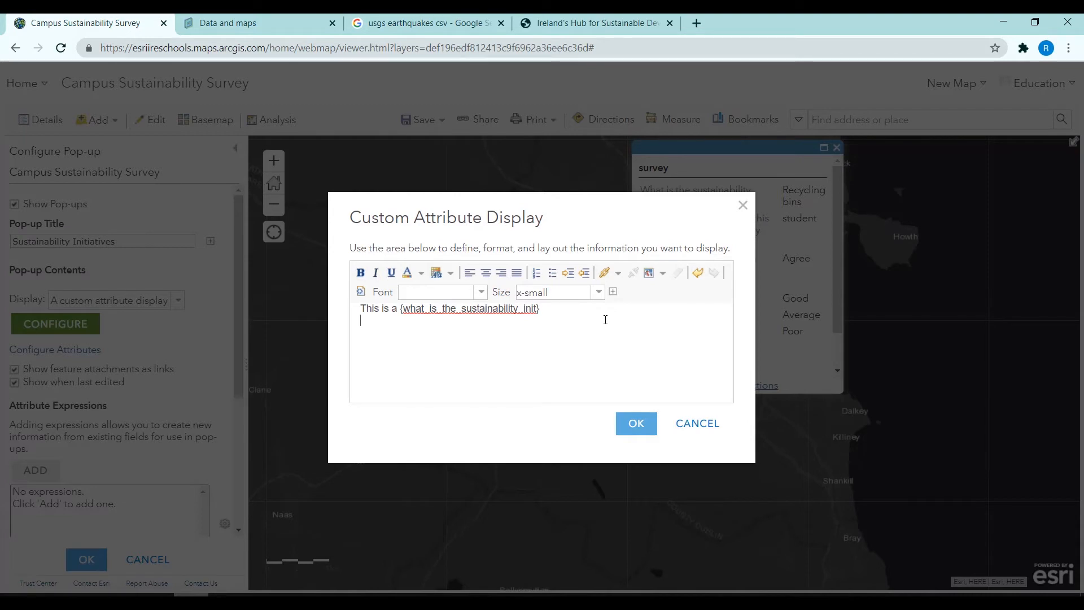
type("The location of")
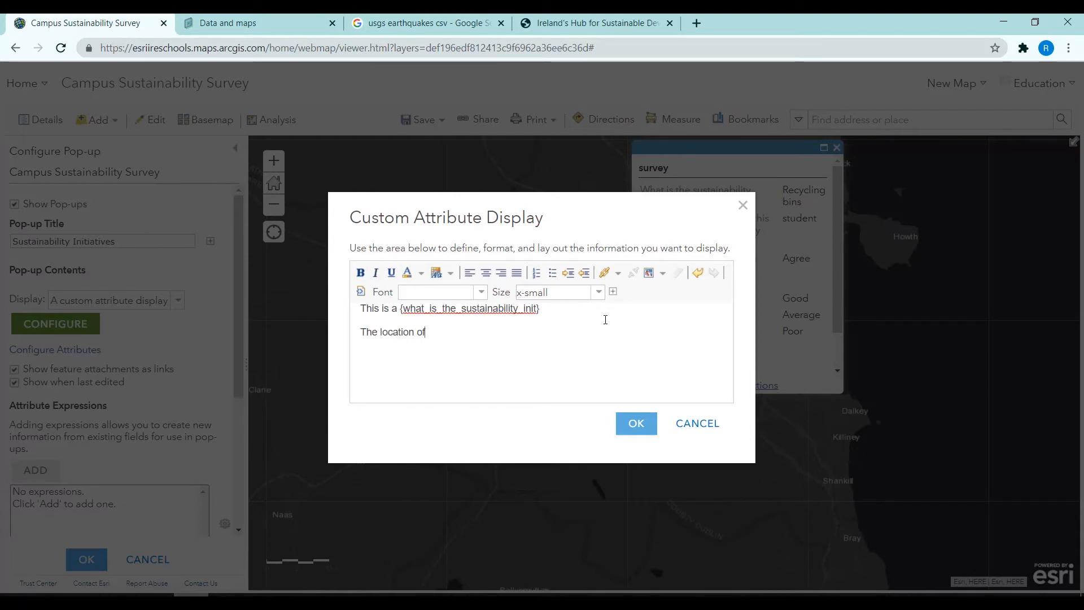
type(" this feature is")
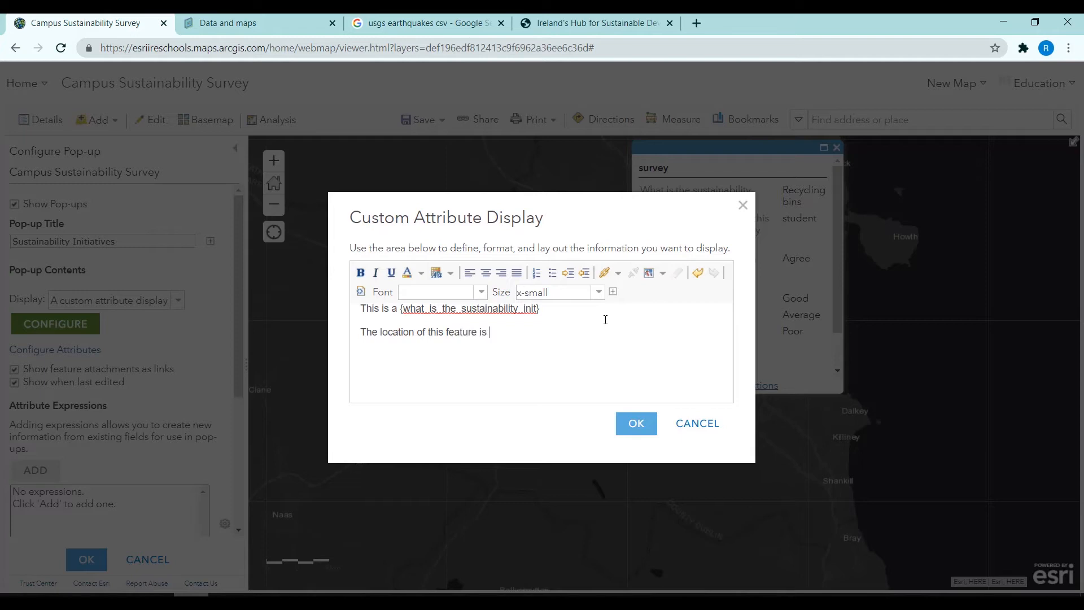
left_click(613, 292)
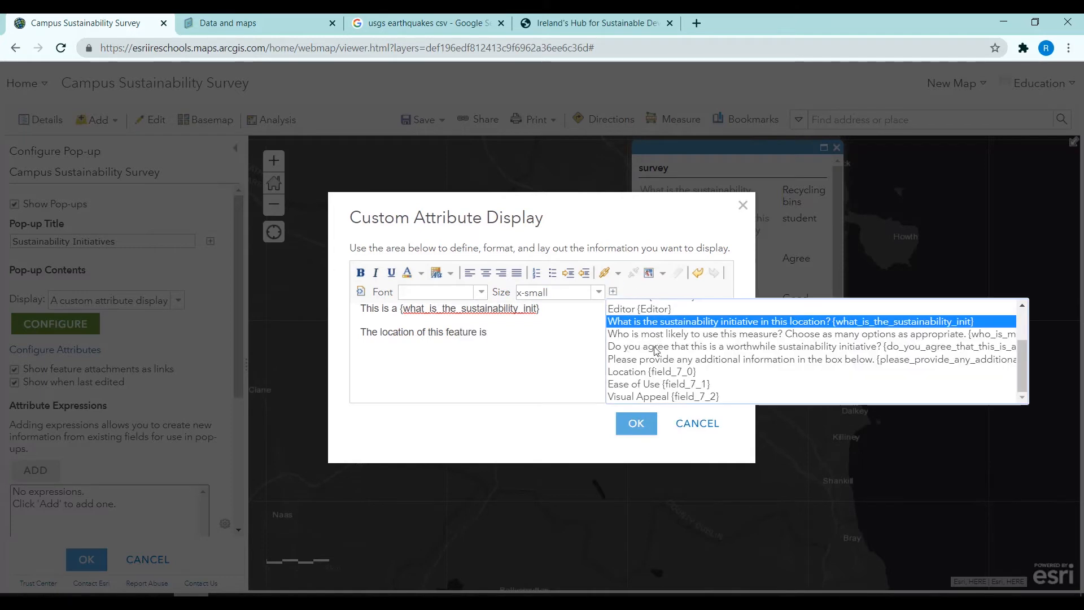
left_click(638, 372)
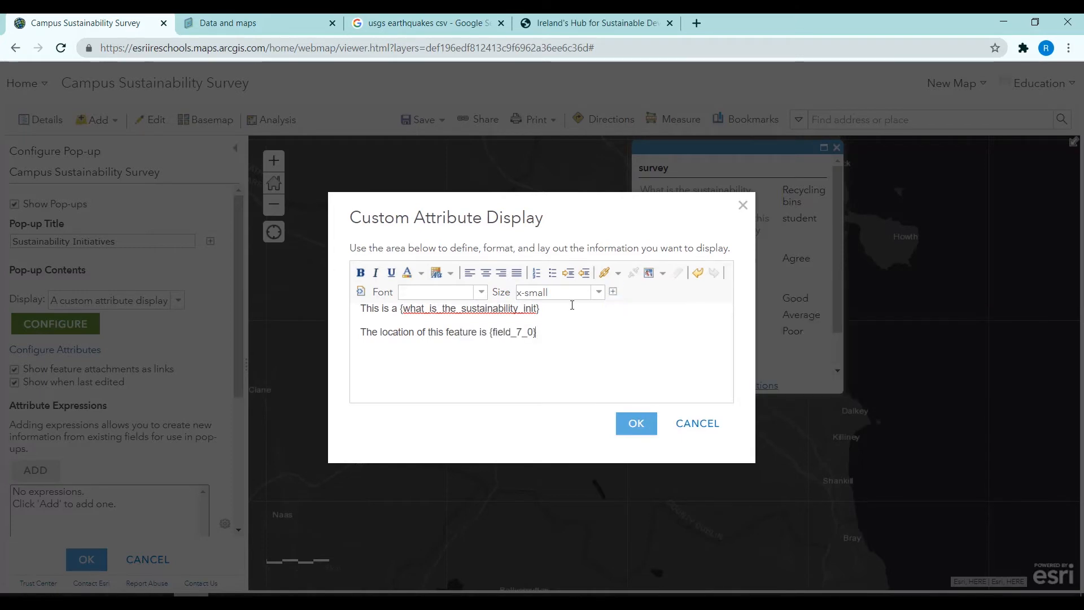
- Extend the sentence with ", the ease of use is {field_7_1} and the visual appeal is {field_7_2}."
type(", the ea")
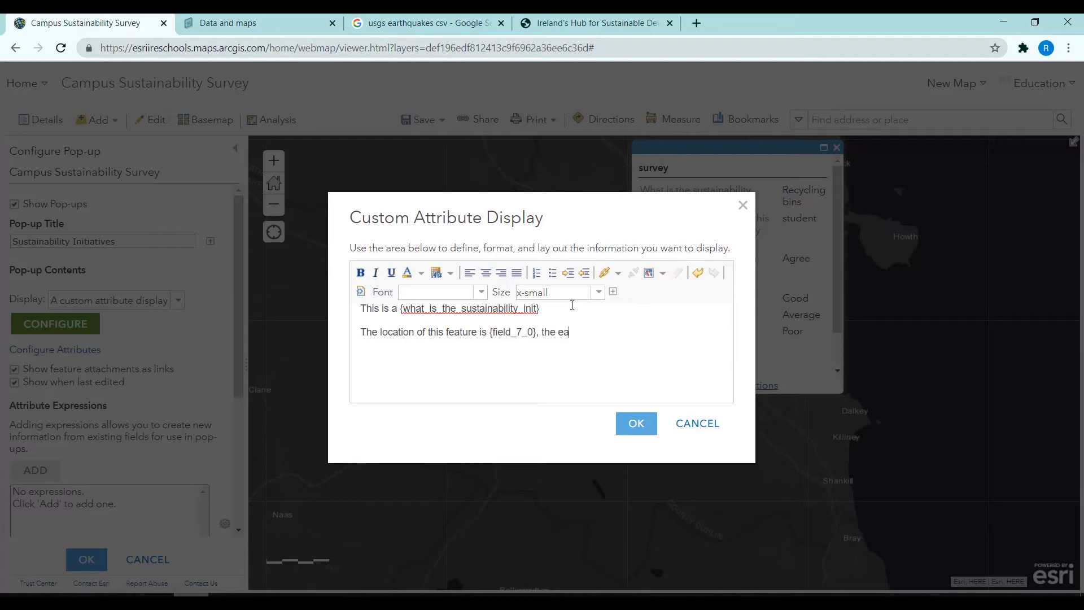
type("se of use is")
left_click(612, 292)
left_click(654, 386)
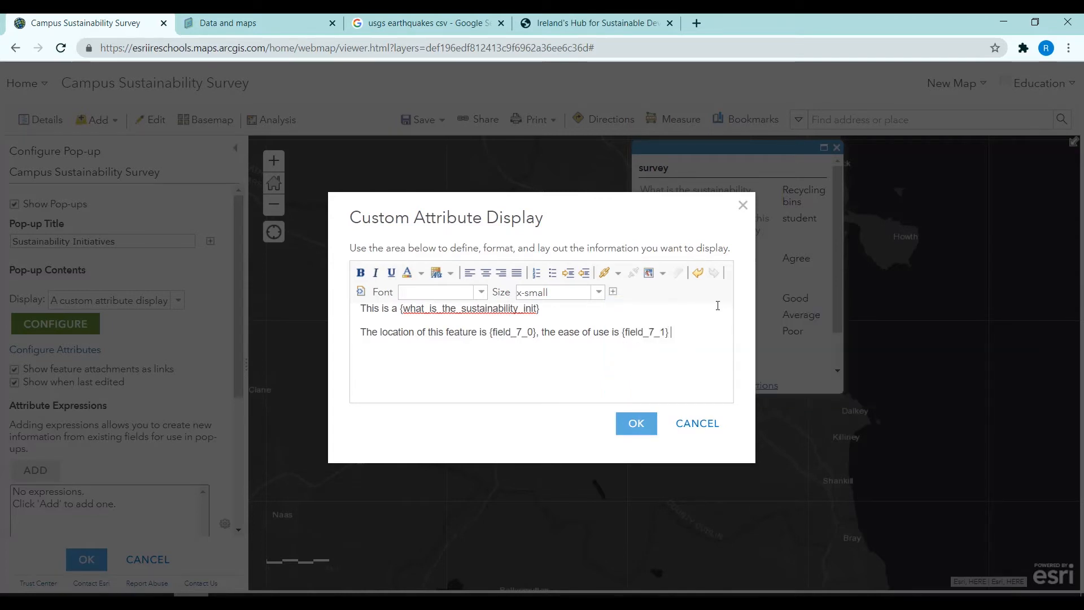
type("and the visual appeal is")
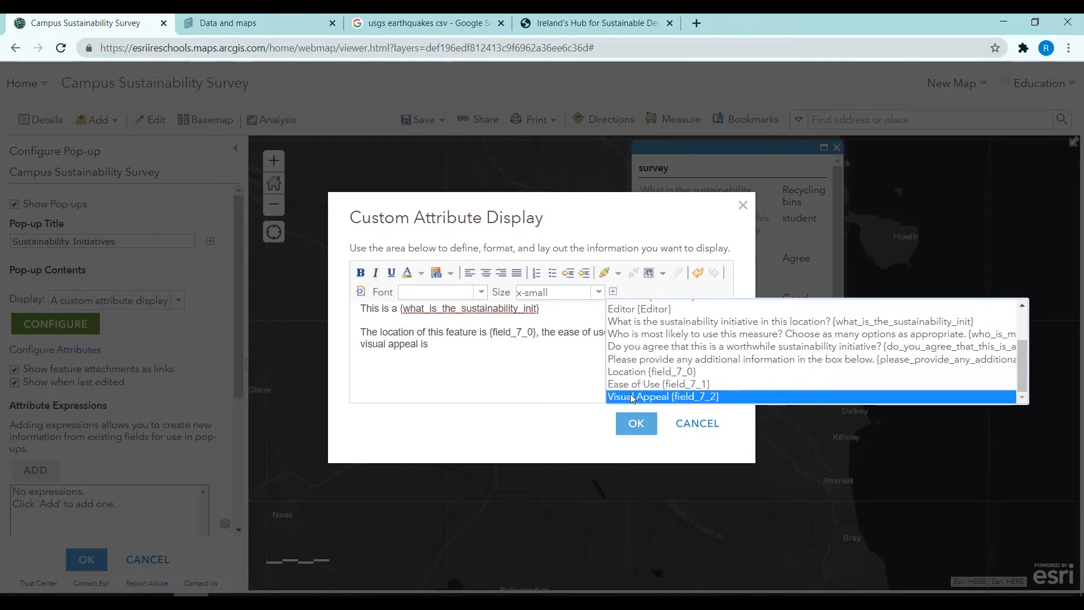
left_click(660, 396)
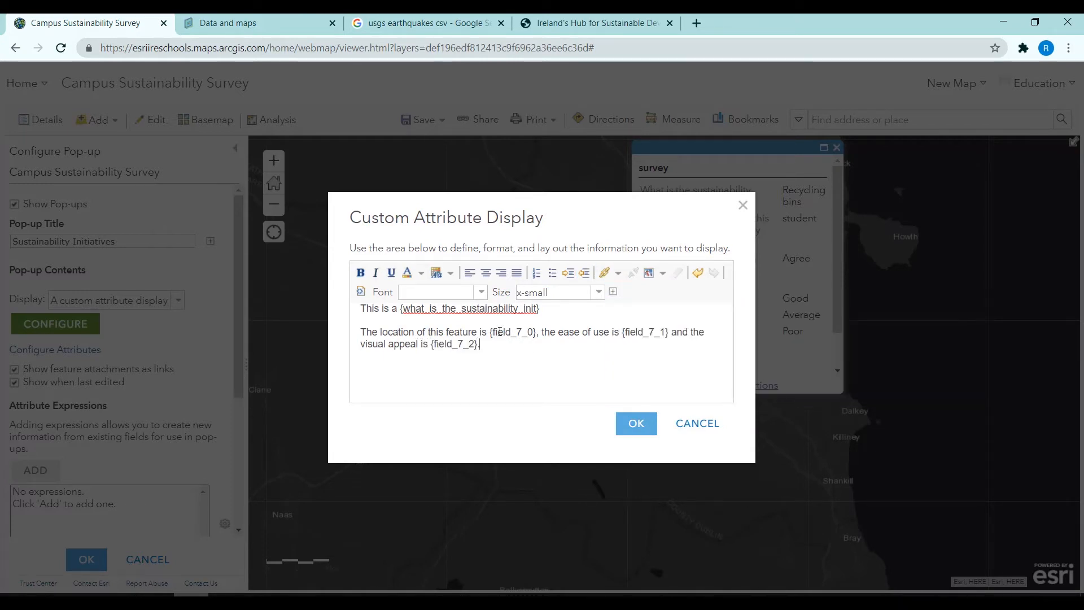
- Add an "Additional Notes:" heading in a new paragraph, with the additional information field {please_provide_any_additional_i} beneath it
key("Return")
type("A")
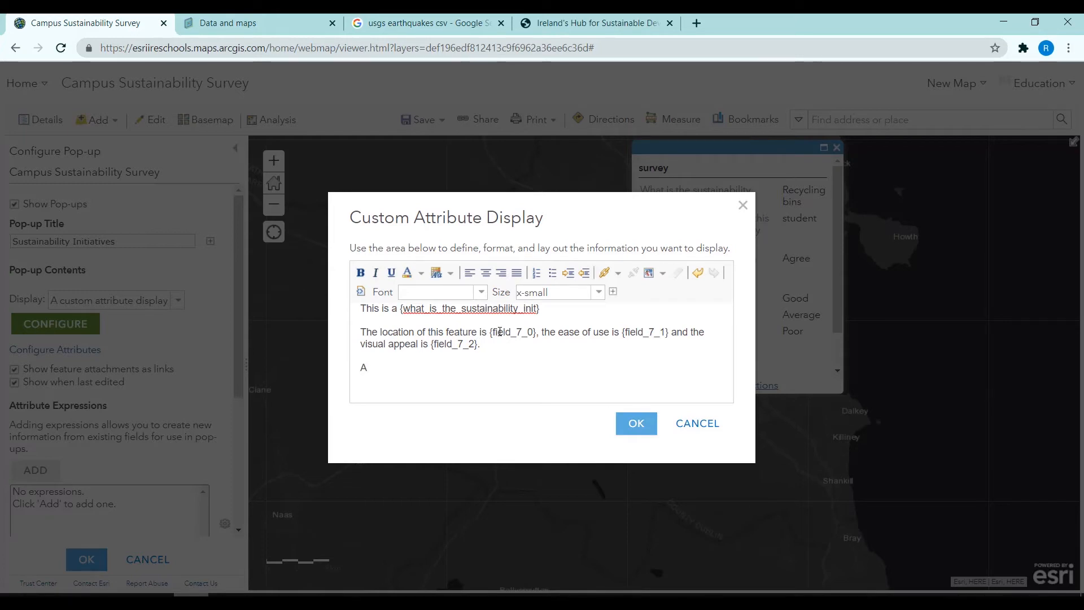
type("dditional Notes:")
key("Return")
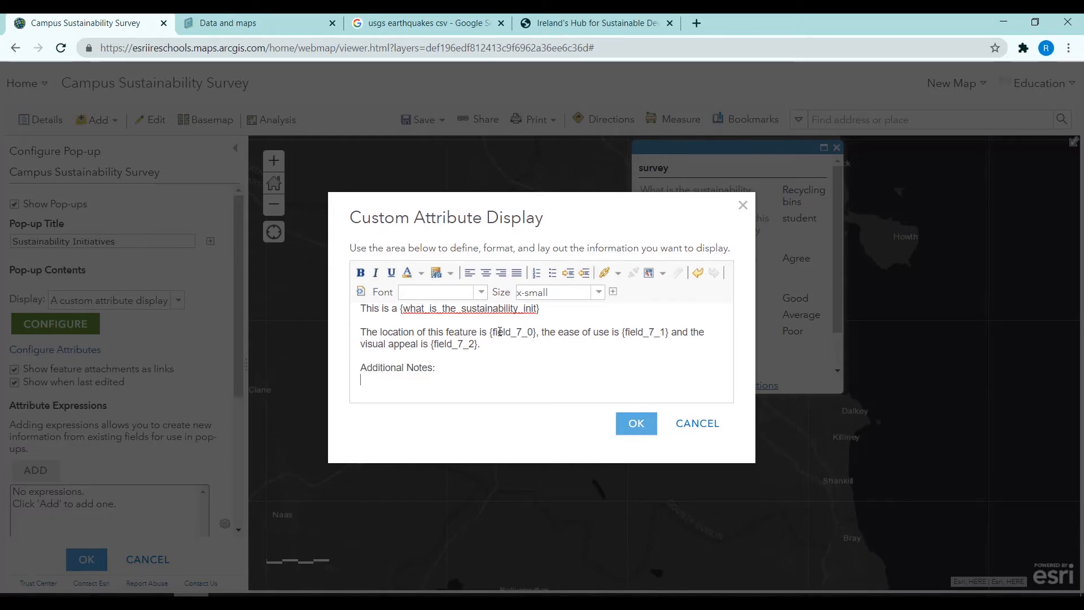
left_click(613, 291)
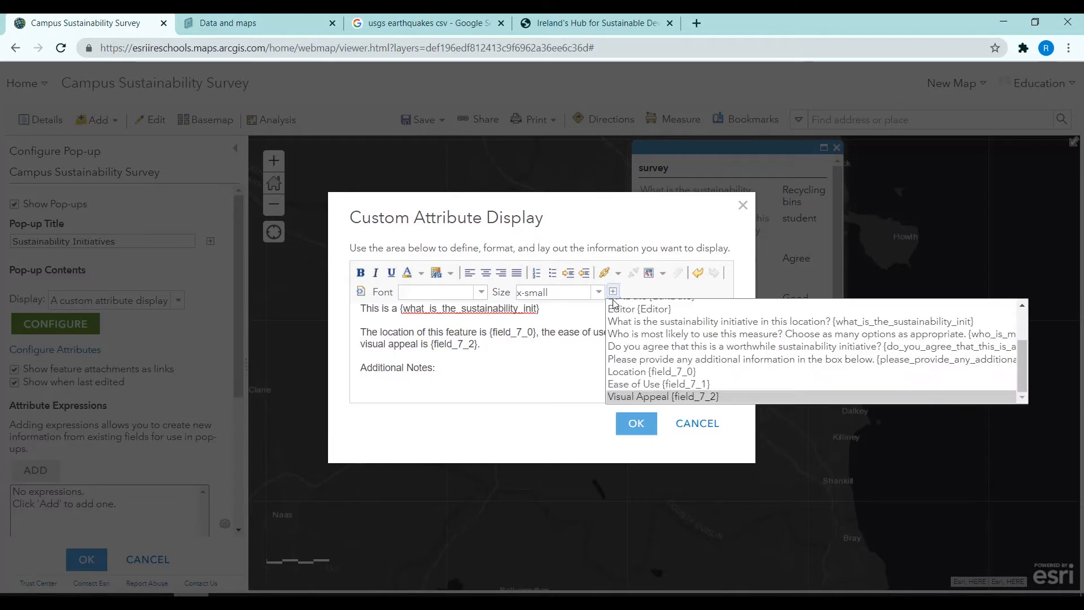
left_click(650, 361)
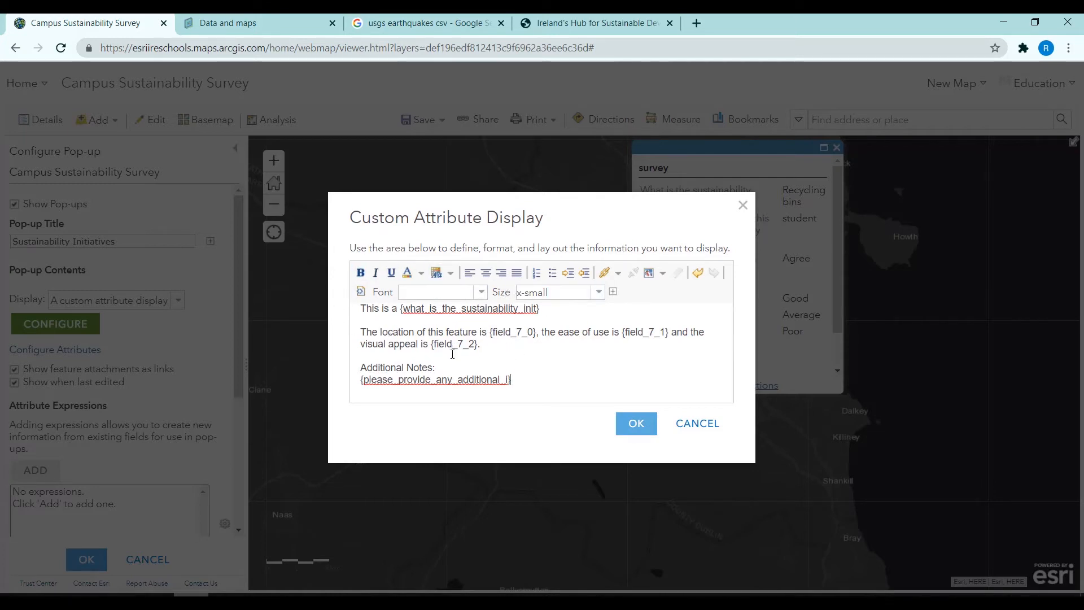
- Make the "Additional Notes:" heading bold and accept the custom attribute display
left_click_drag(437, 367, 358, 369)
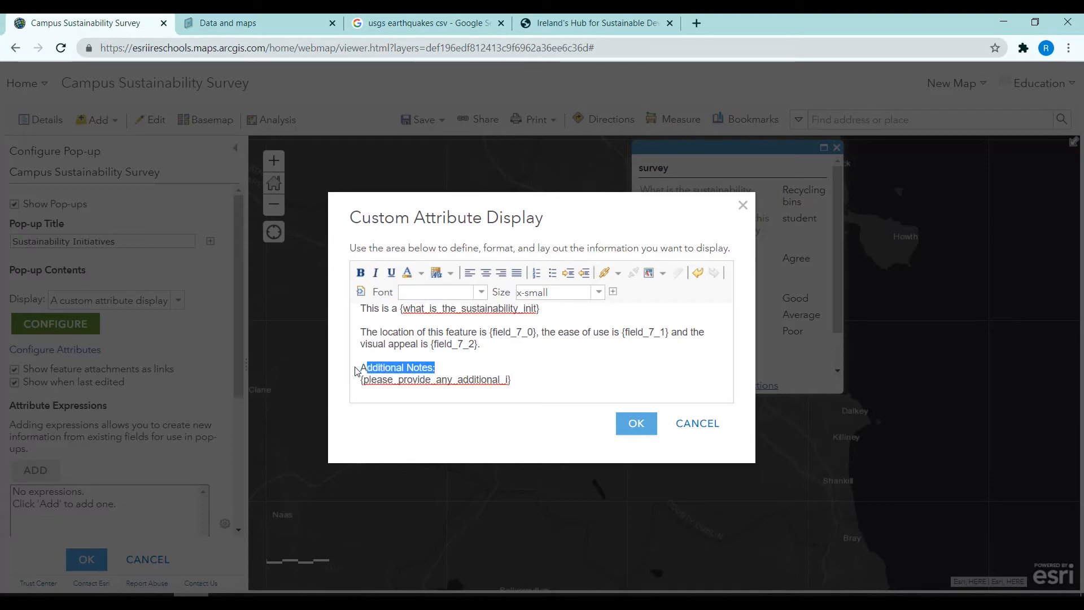
left_click(361, 276)
left_click(587, 395)
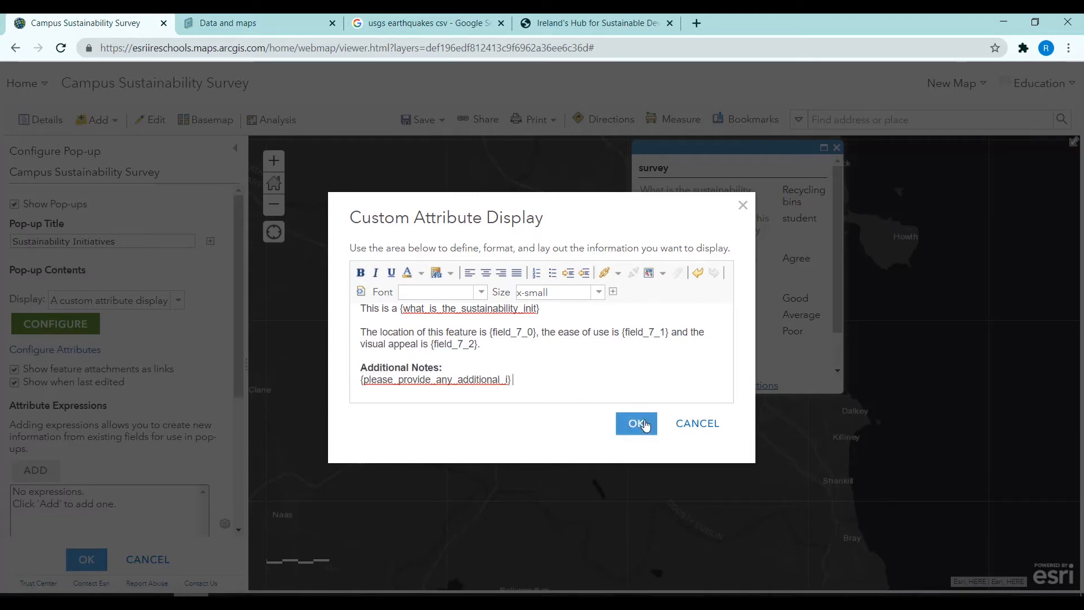
left_click(646, 424)
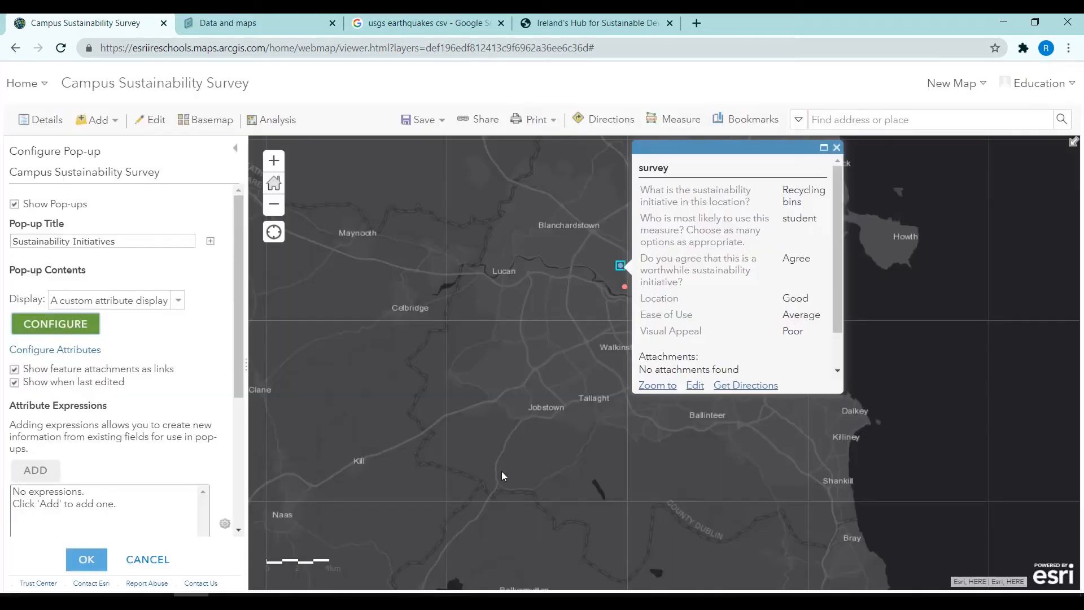
- Apply the pop-up configuration and check the southern survey point's pop-up on the map
left_click(85, 564)
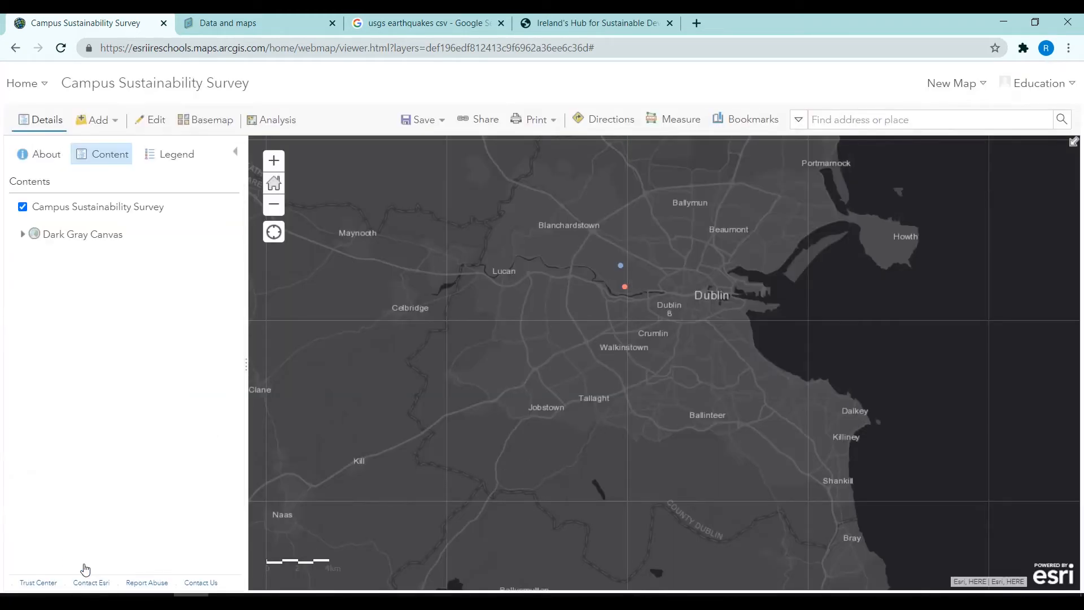
left_click(623, 288)
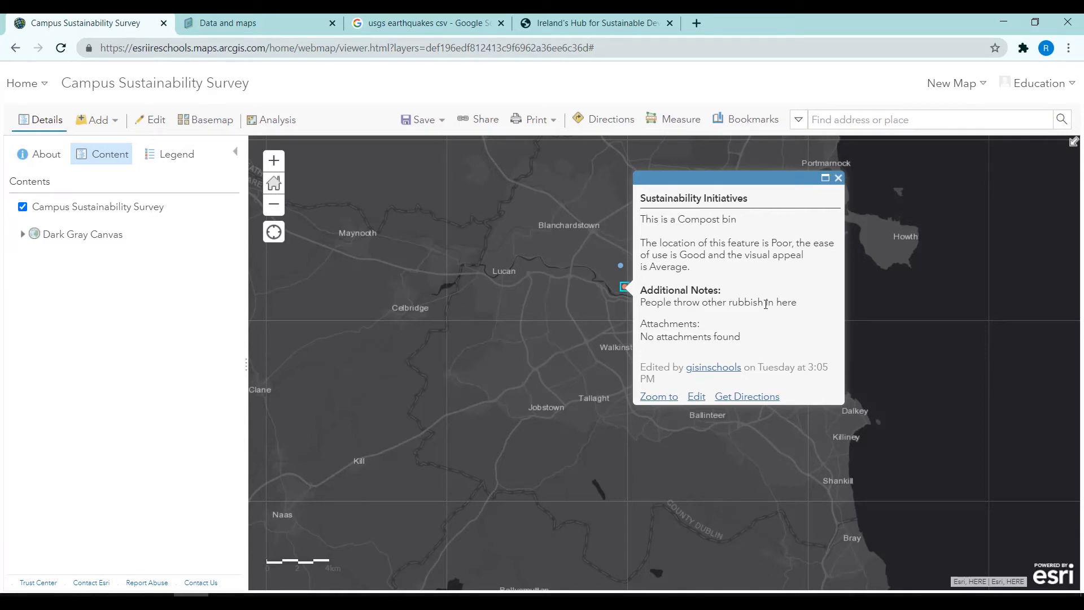
left_click(838, 178)
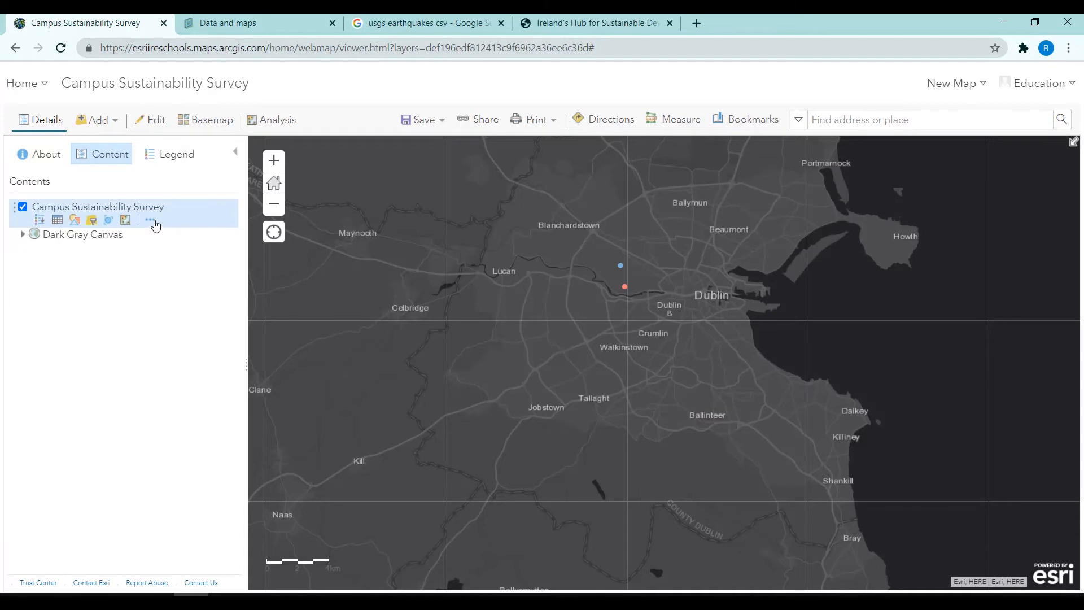
- Create labels for the Campus Sustainability Survey layer using the field "What is the sustainability initiative in this location?"
left_click(155, 224)
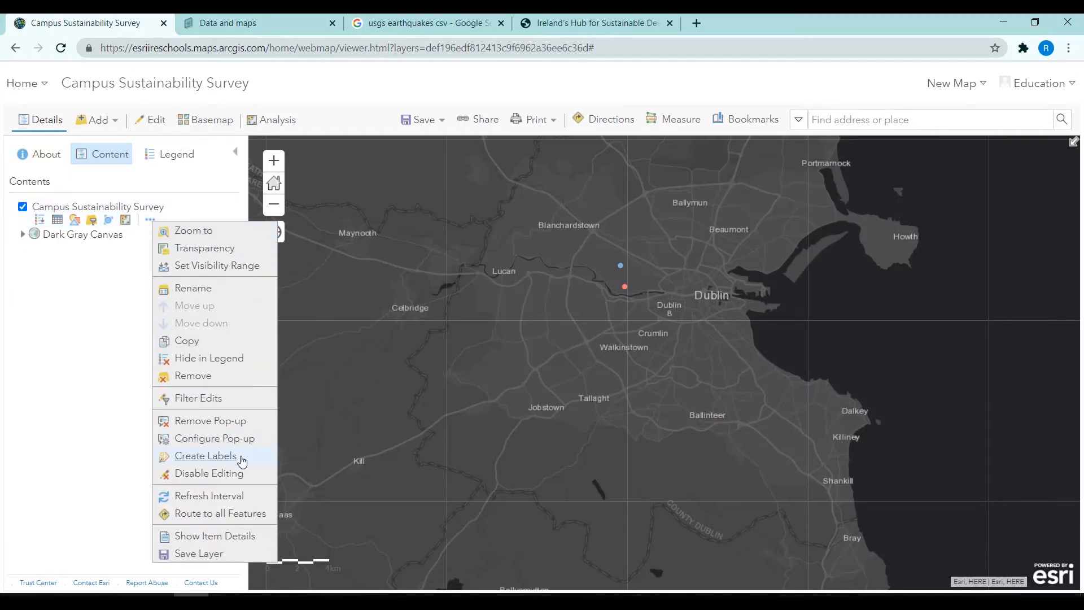
left_click(207, 457)
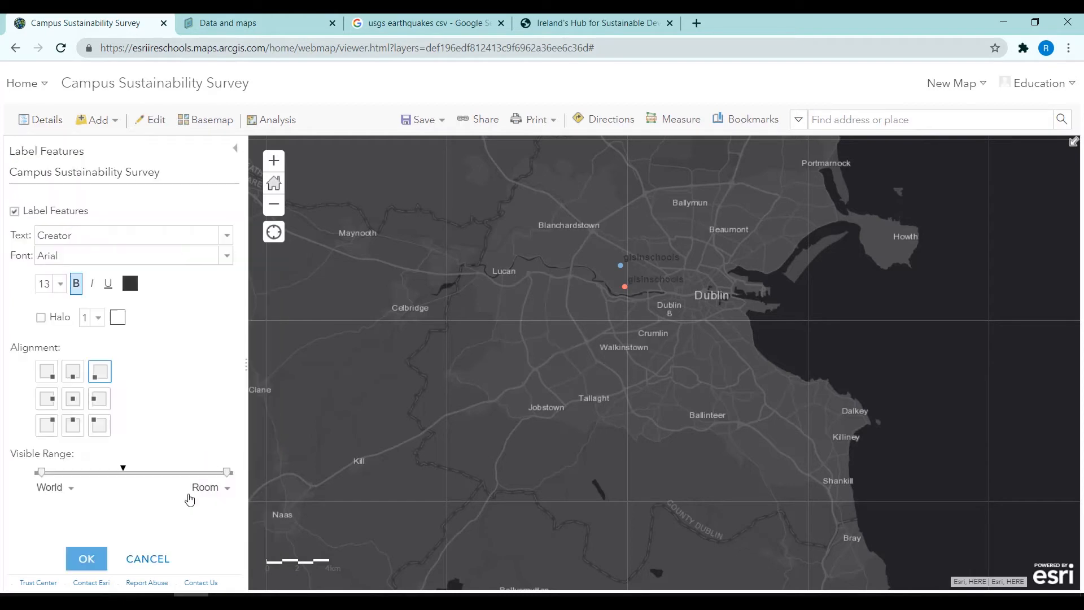
left_click(225, 242)
scroll(131, 294, "down", 2)
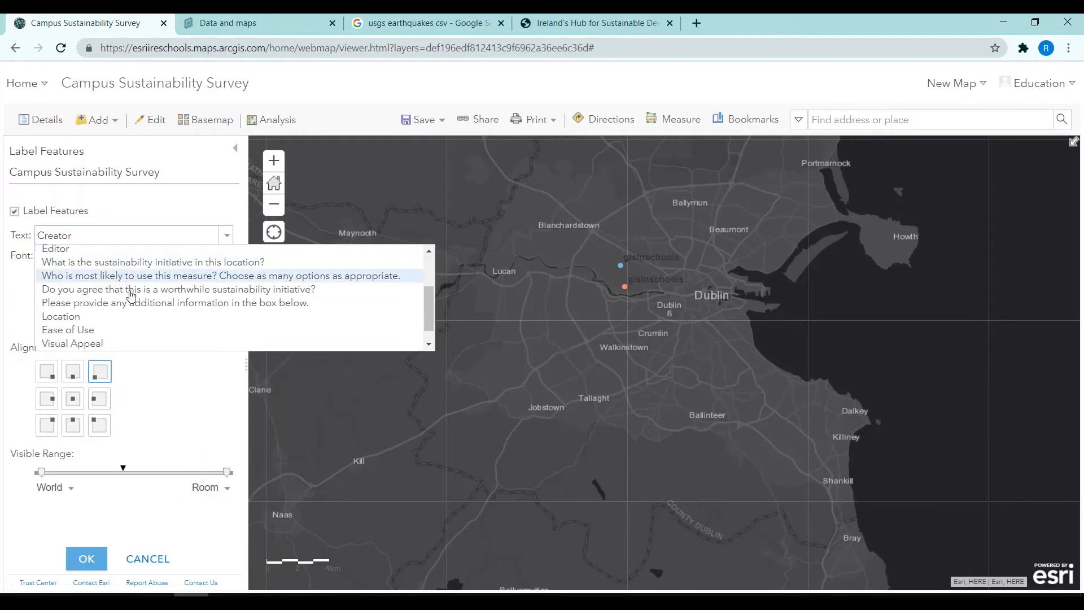
left_click(113, 262)
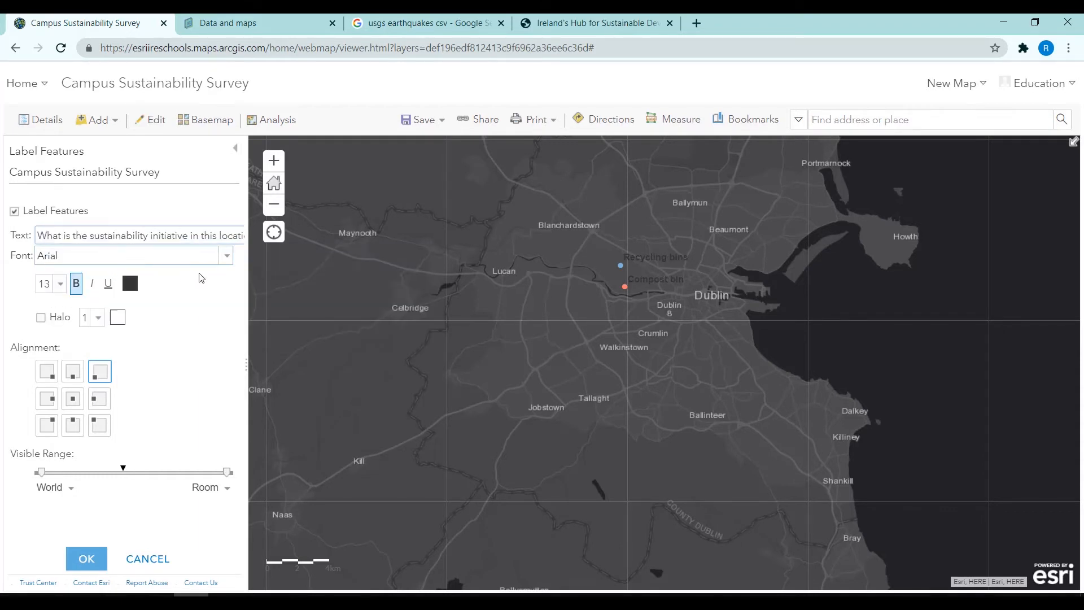
- Color the label text orange and give it a dark gray halo of size 1
left_click(133, 285)
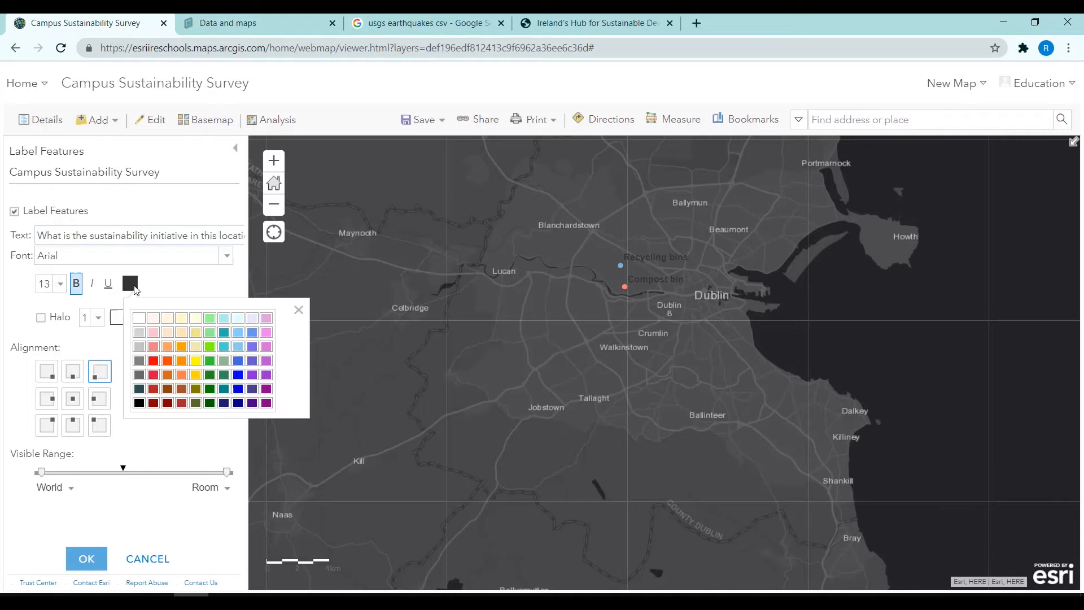
left_click(185, 375)
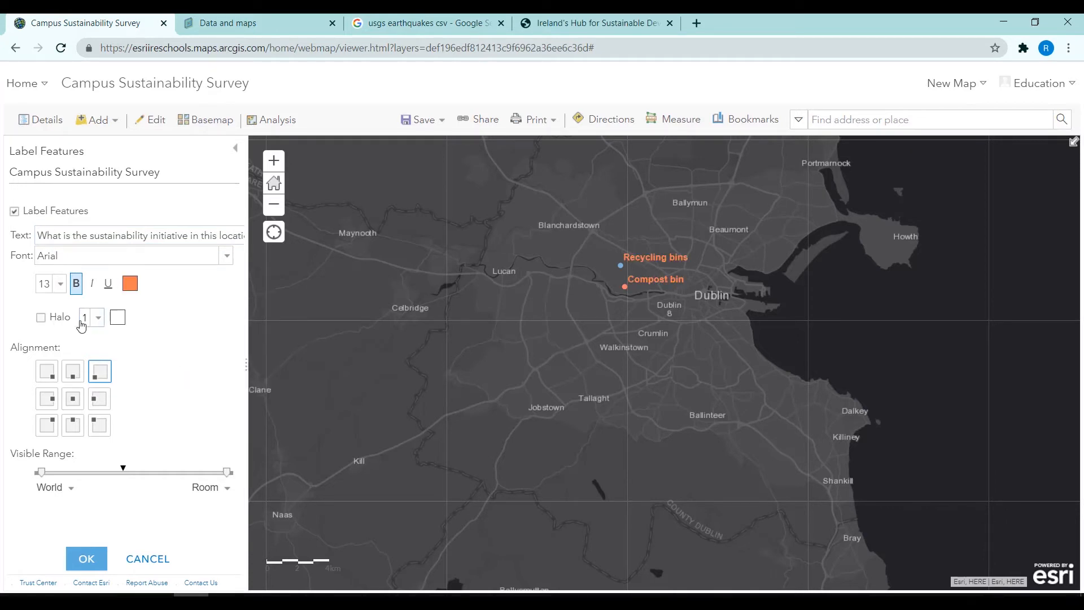
left_click(41, 318)
left_click(117, 317)
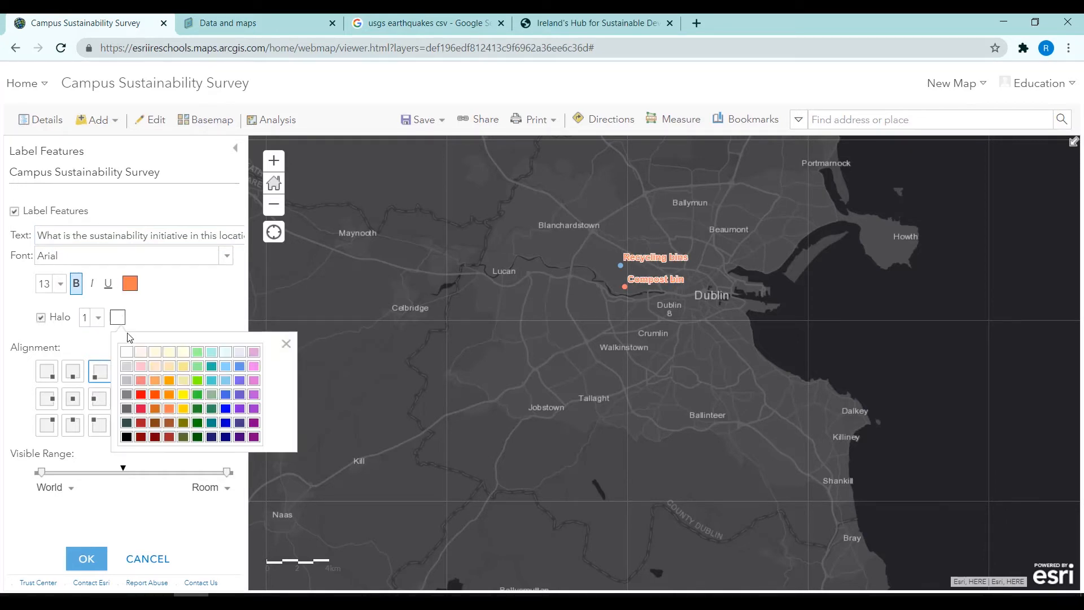
left_click(127, 423)
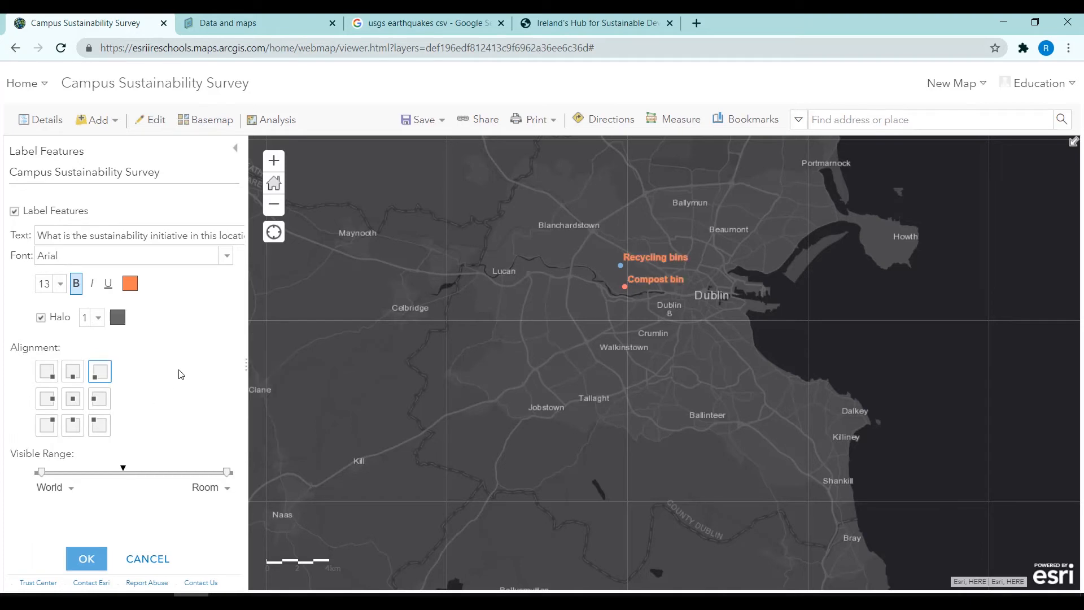
- Try the above-center label alignment and restore the above-right alignment
left_click(73, 373)
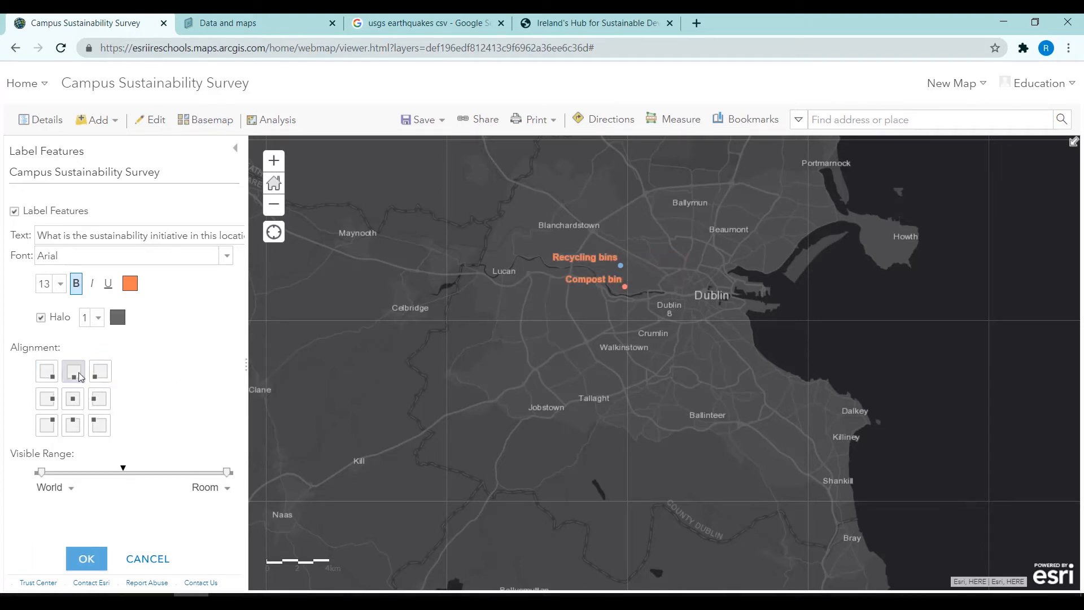
left_click(102, 373)
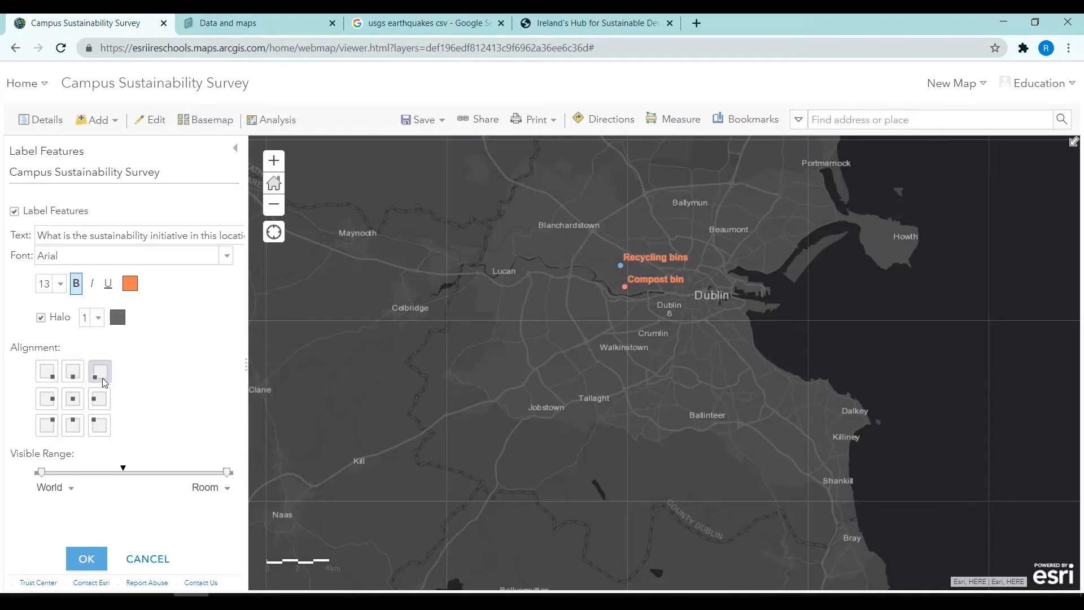
- Apply the label settings, and turn off feature labels for the Campus Sustainability Survey layer
left_click(88, 560)
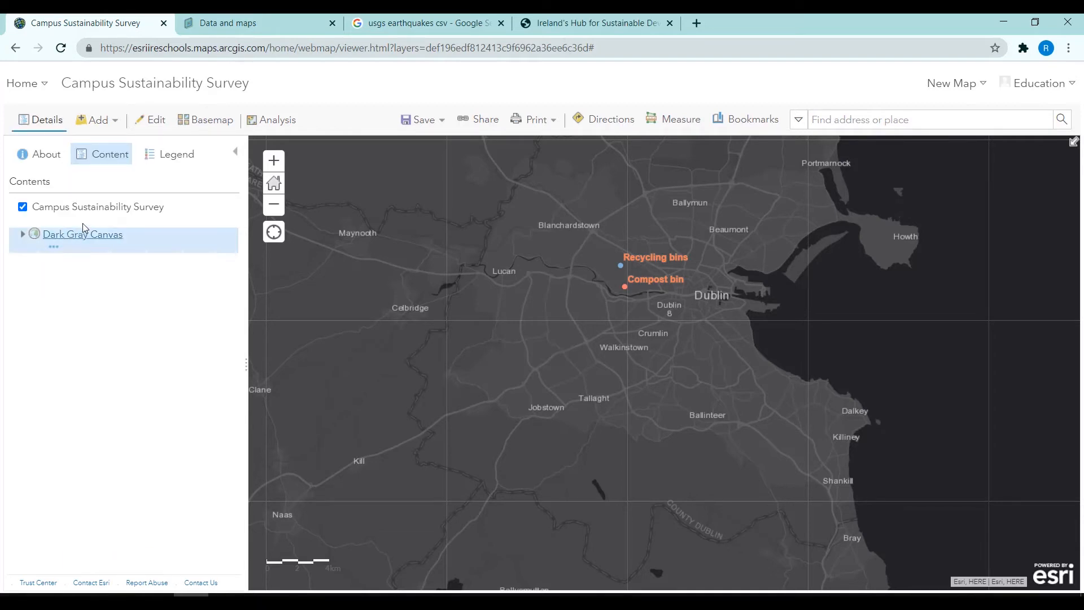
left_click(149, 221)
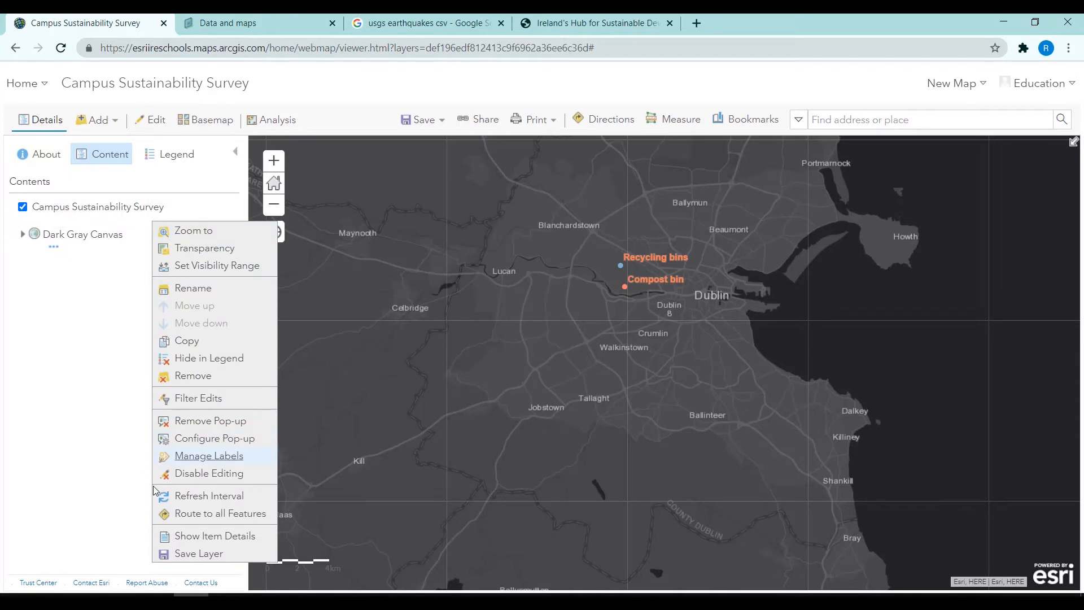
left_click(197, 456)
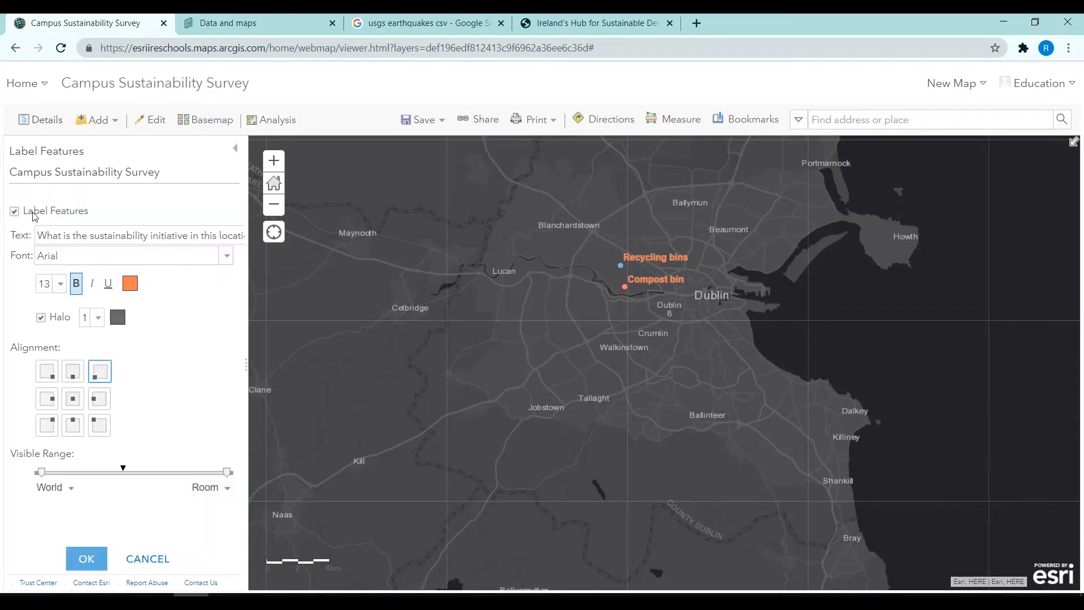
left_click(15, 212)
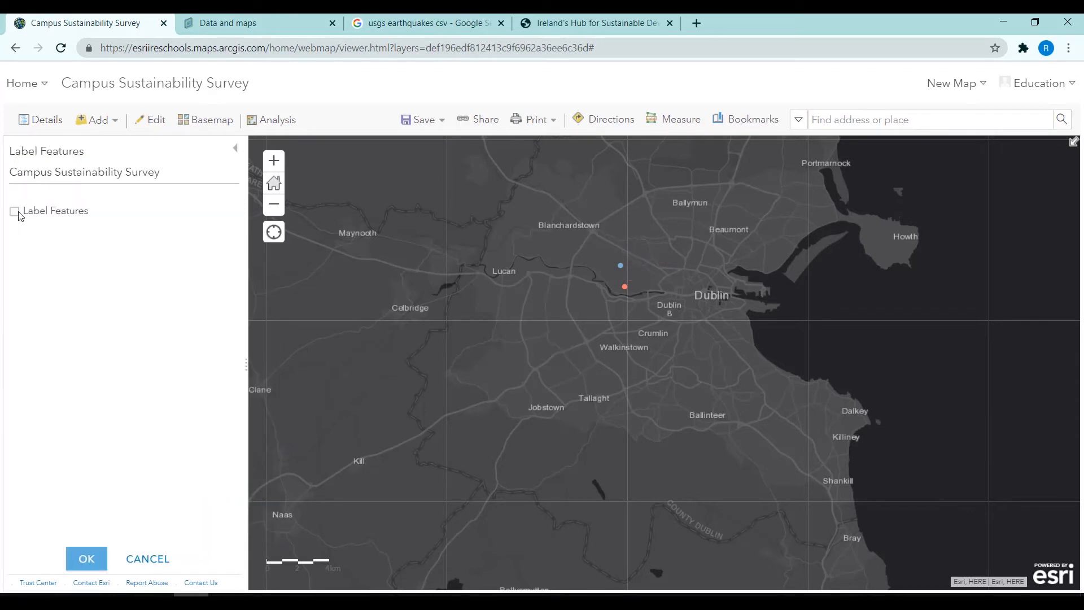
left_click(82, 563)
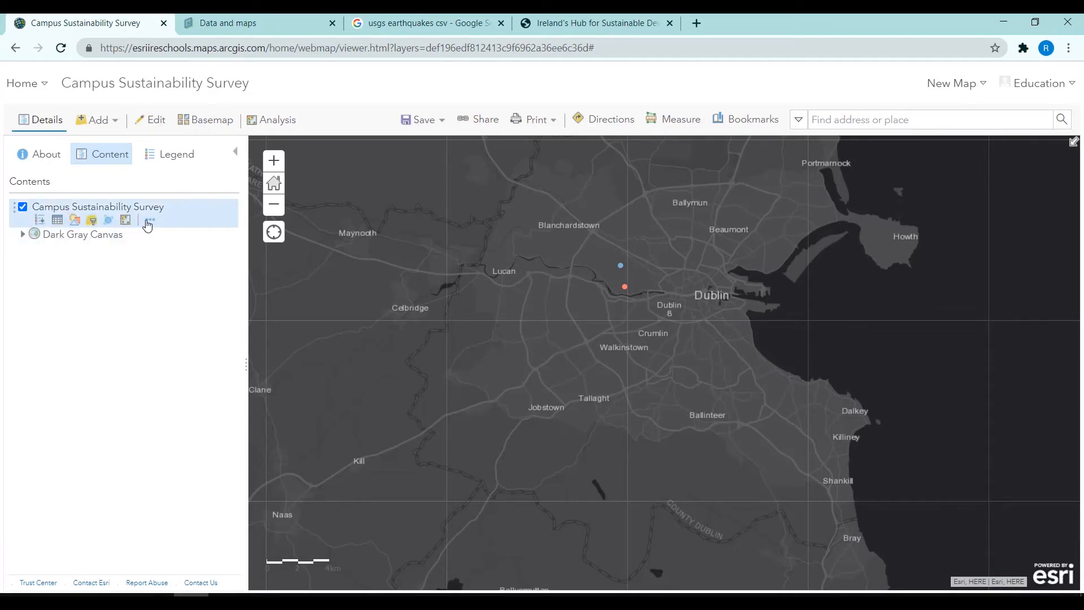
- Review the survey layer's refresh interval option and item details page, returning to the map and its layer options
left_click(148, 222)
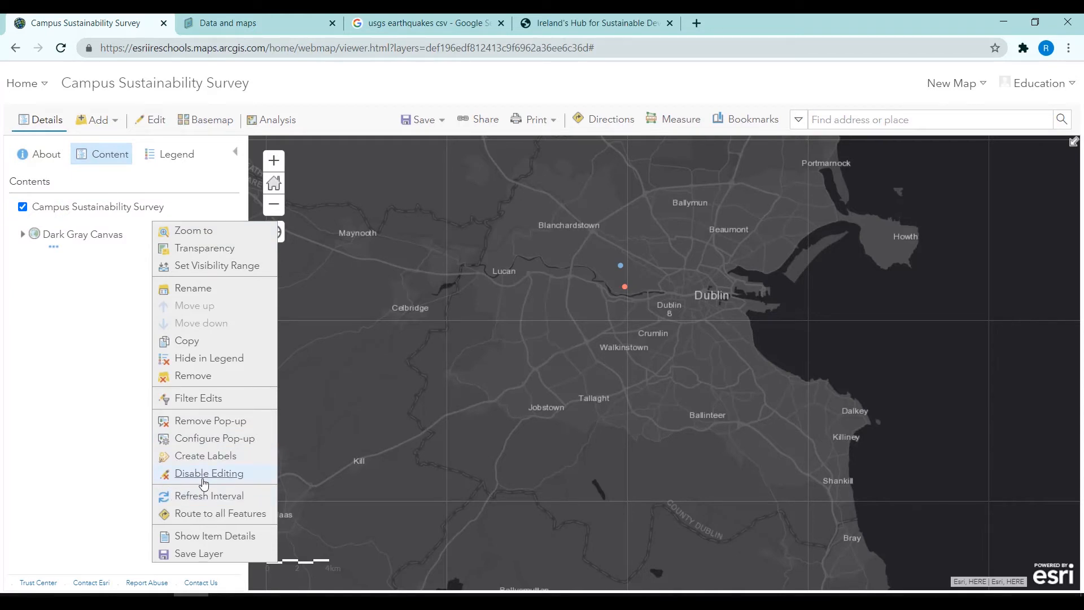
mouse_move(203, 501)
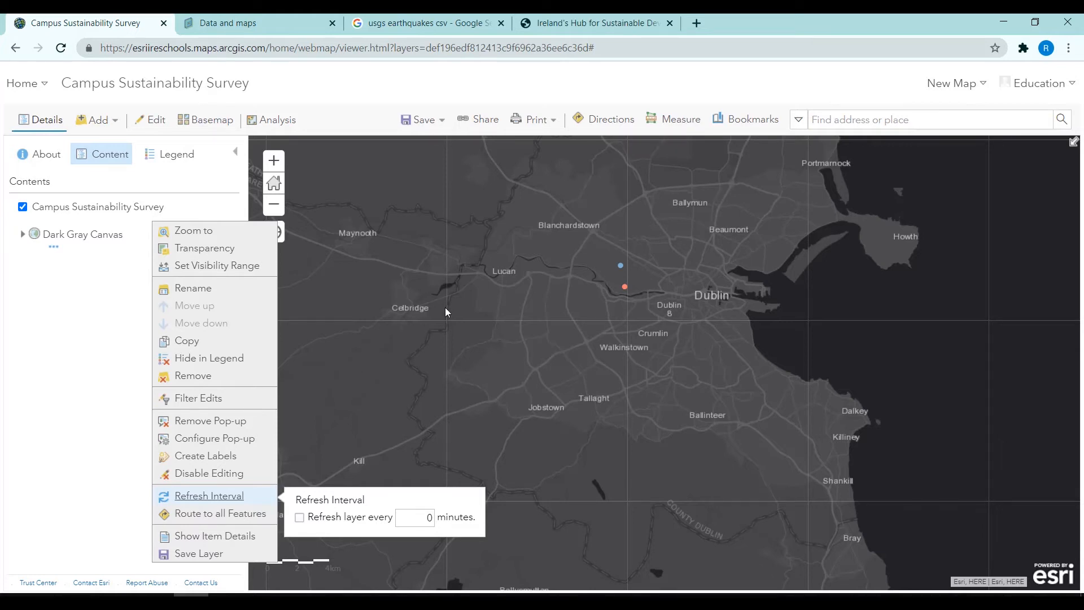
left_click(208, 536)
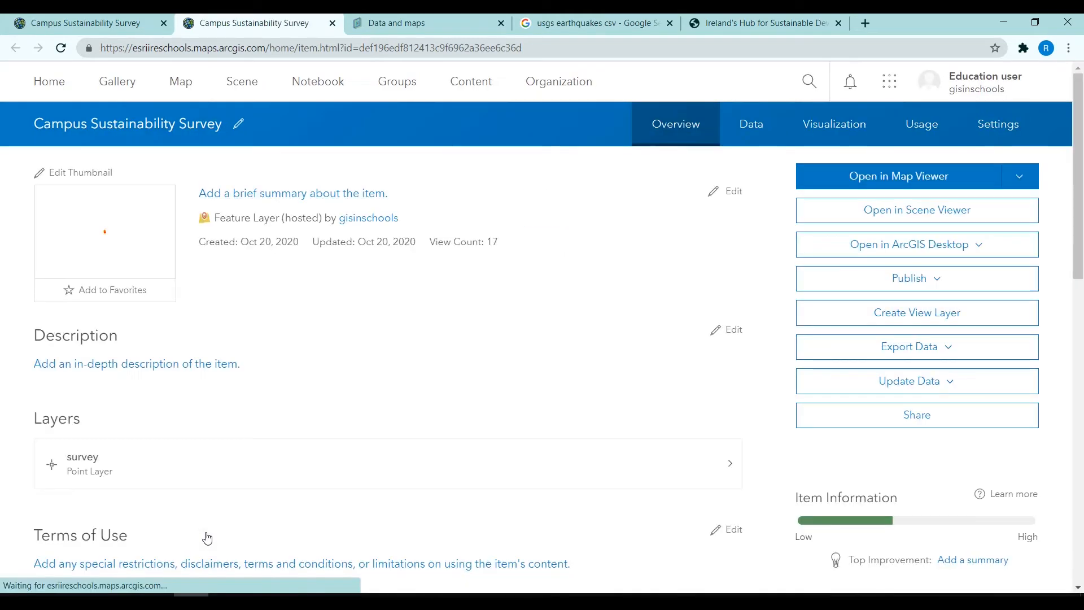
left_click(46, 24)
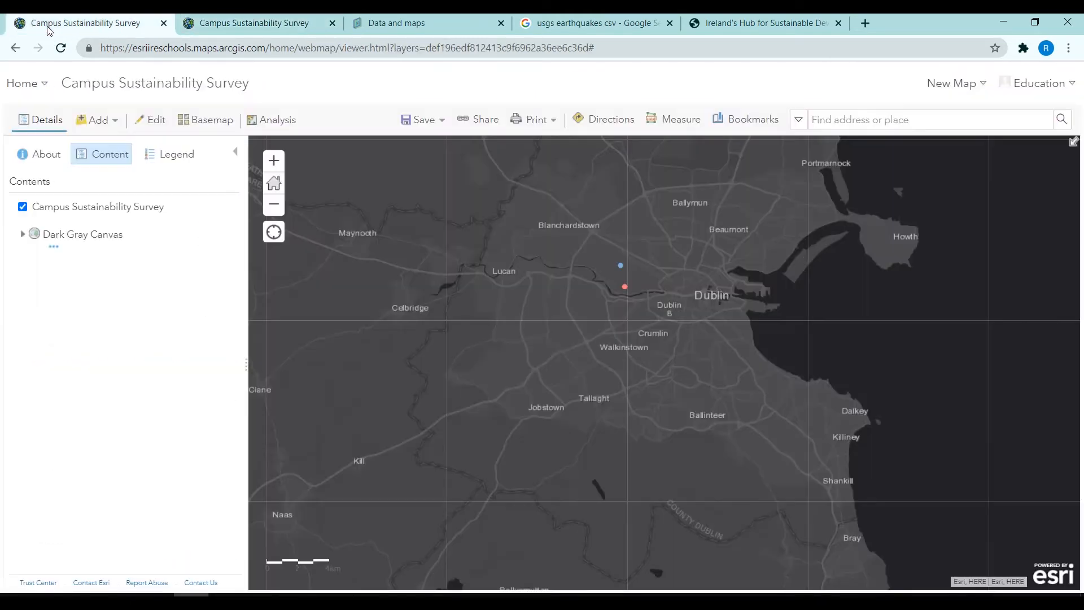
left_click(150, 220)
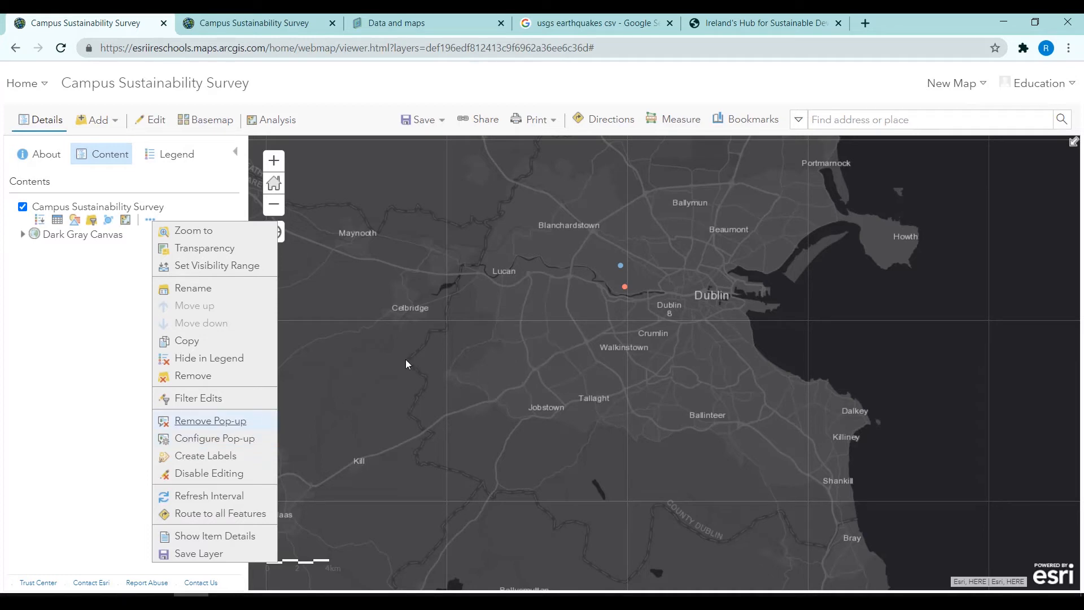
left_click(100, 359)
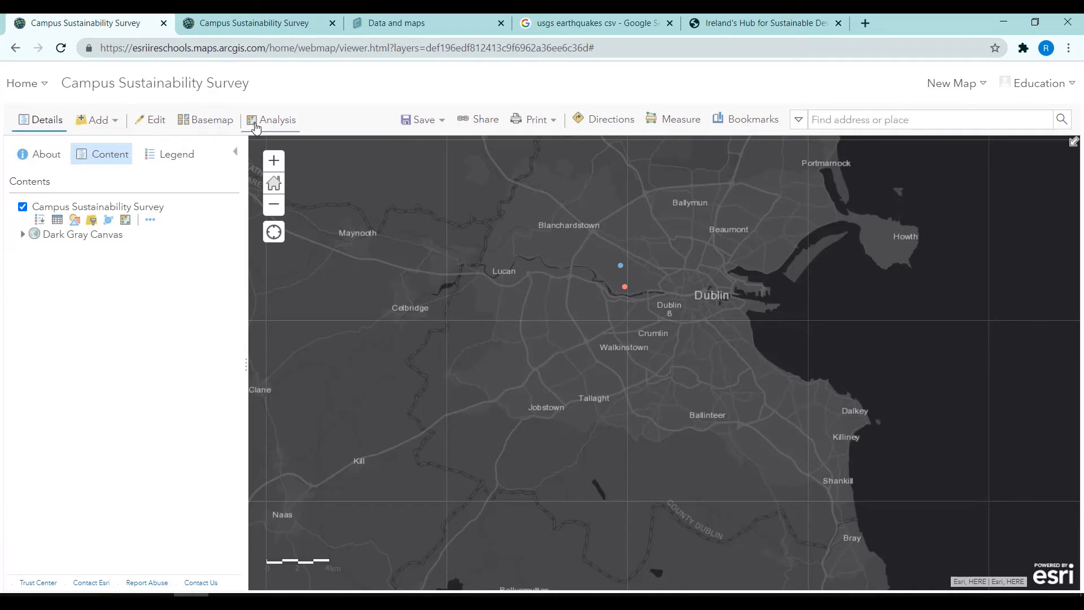
- Try the Topographic basemap and switch the map's basemap to Imagery
left_click(227, 124)
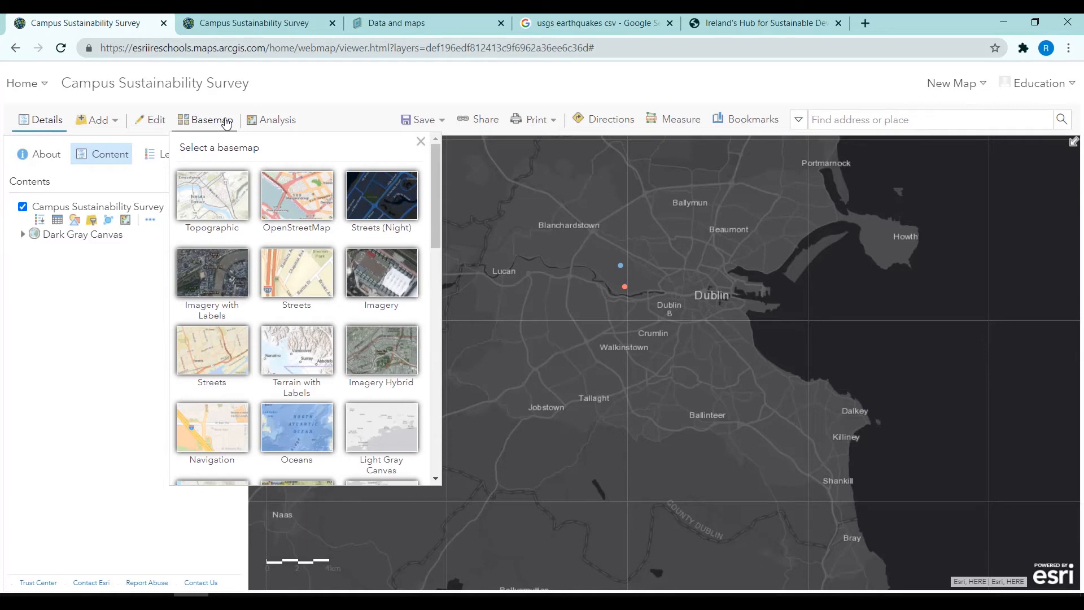
left_click(222, 208)
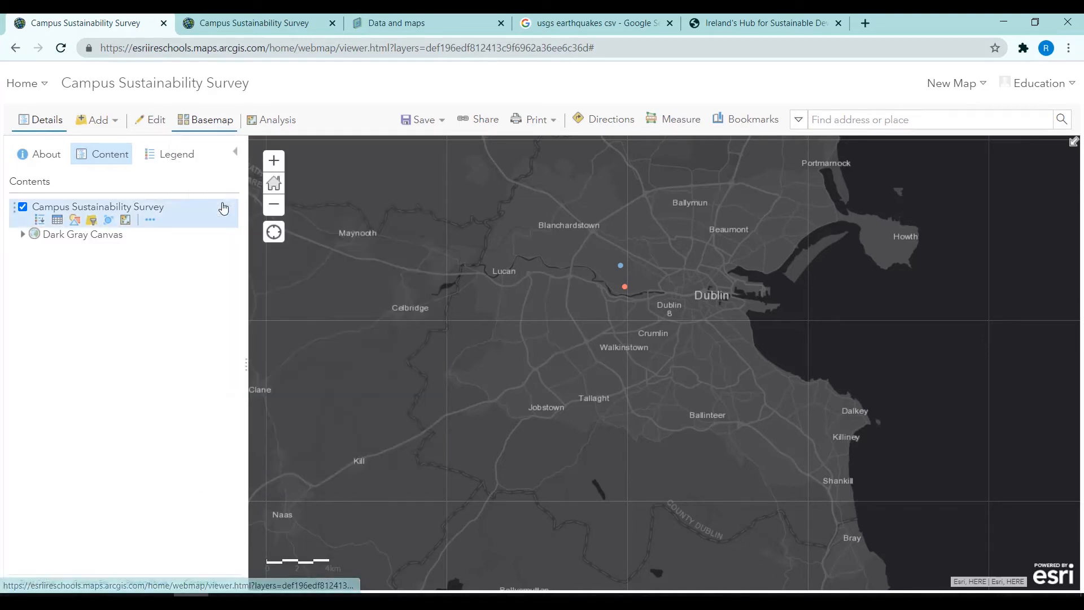
left_click(195, 122)
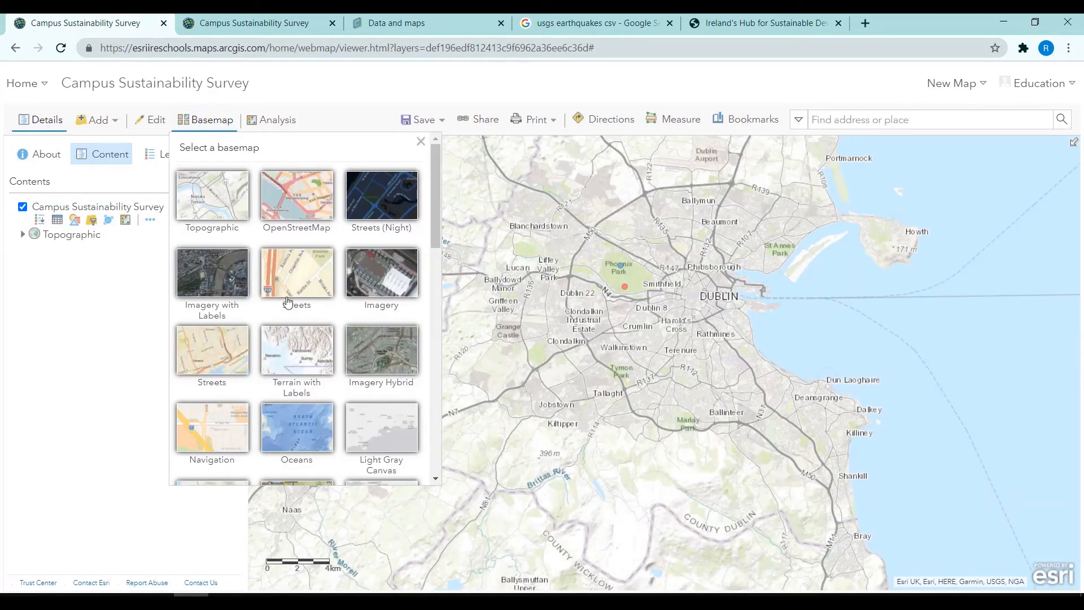
left_click(372, 279)
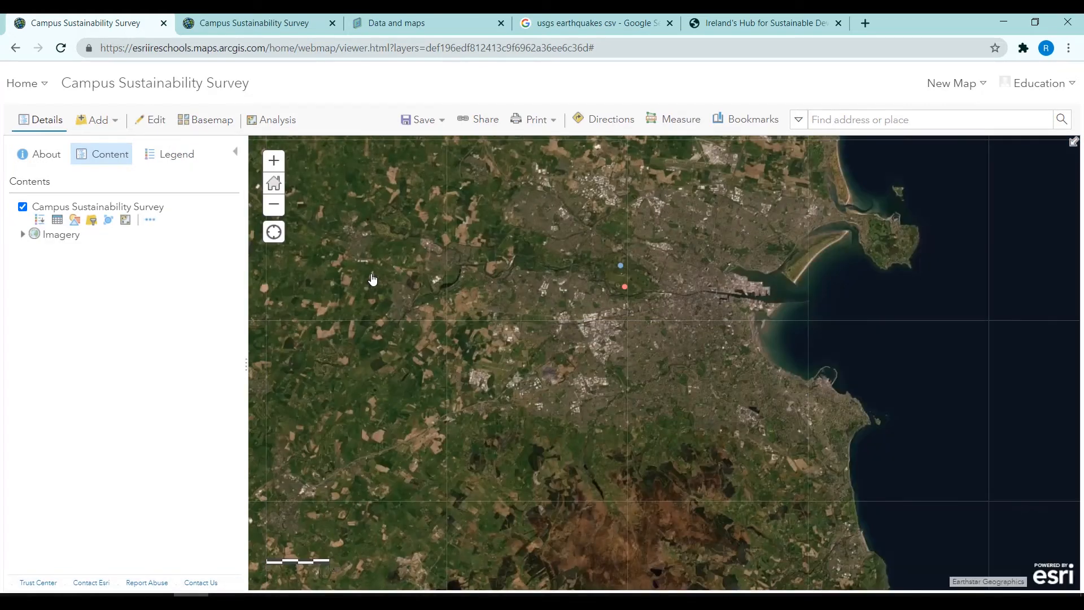
- Open the layer search, set its source to Living Atlas, and browse the available layers in a widened list
left_click(113, 129)
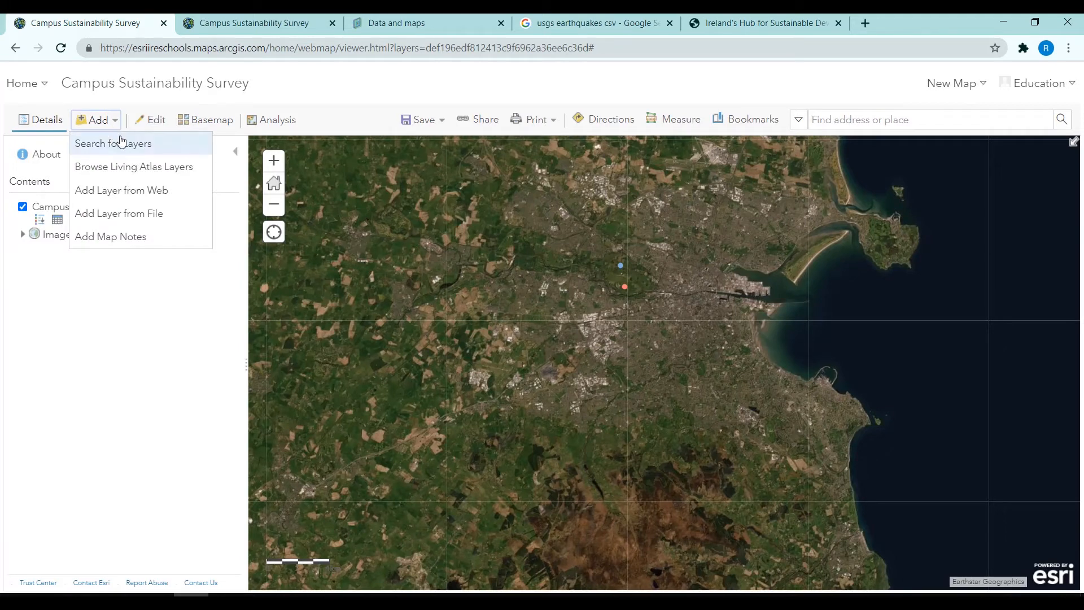
left_click(121, 143)
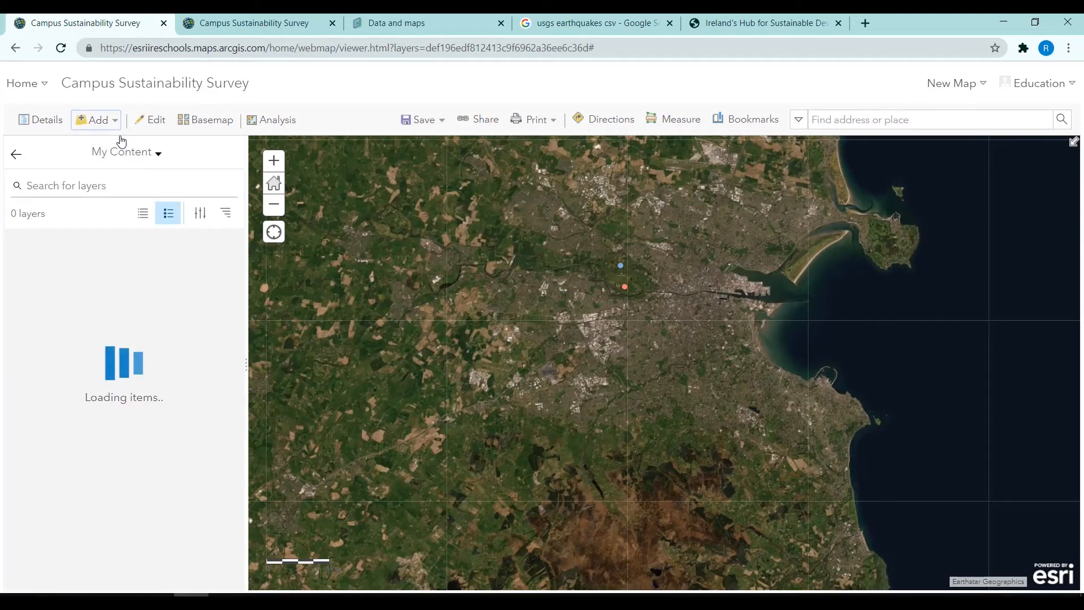
left_click(161, 156)
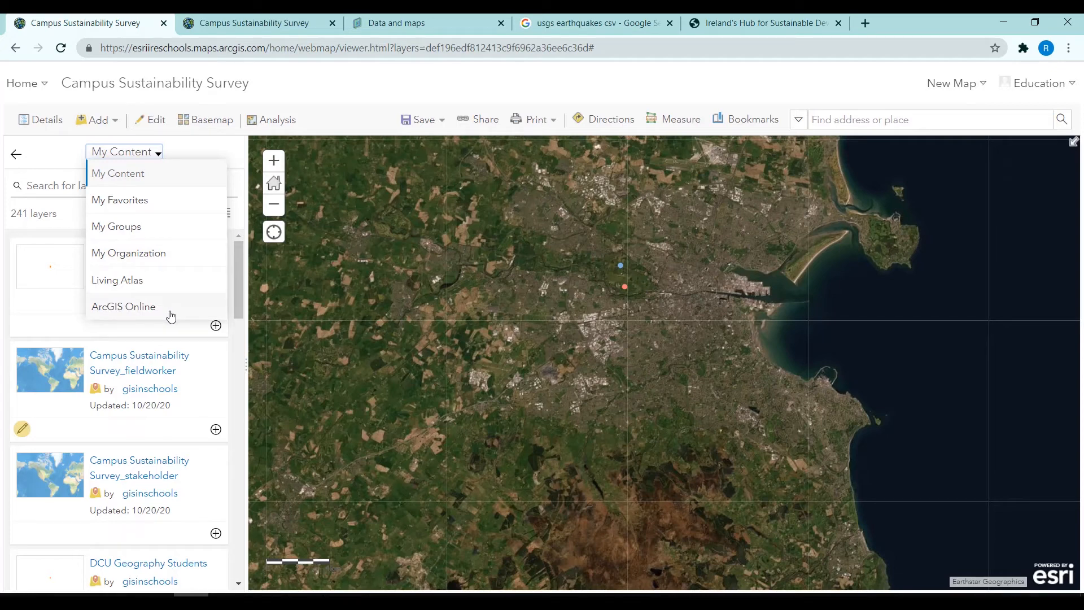
left_click(165, 286)
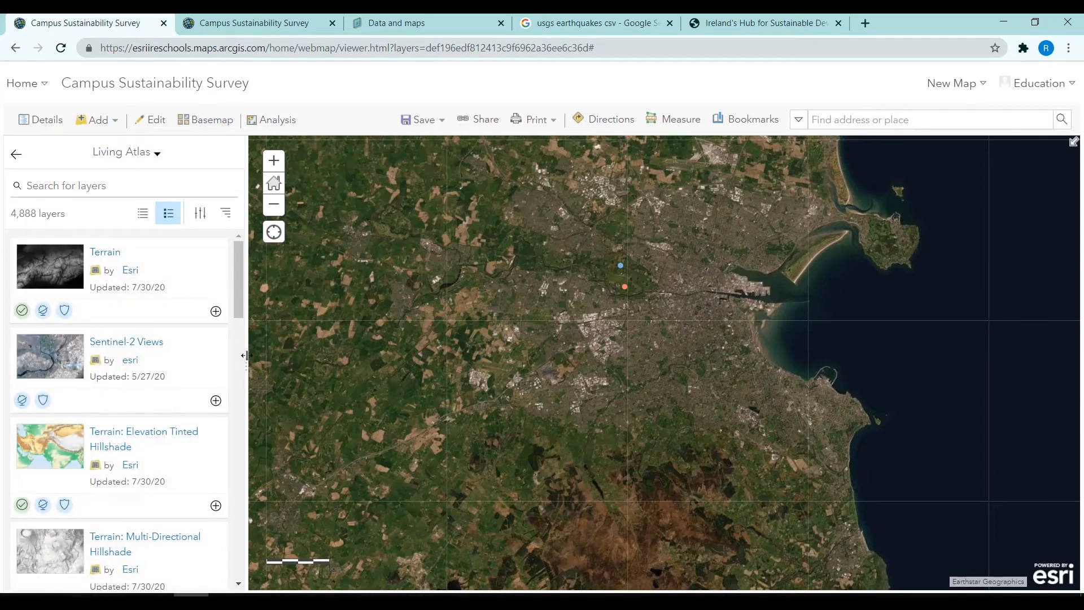
left_click_drag(246, 360, 326, 361)
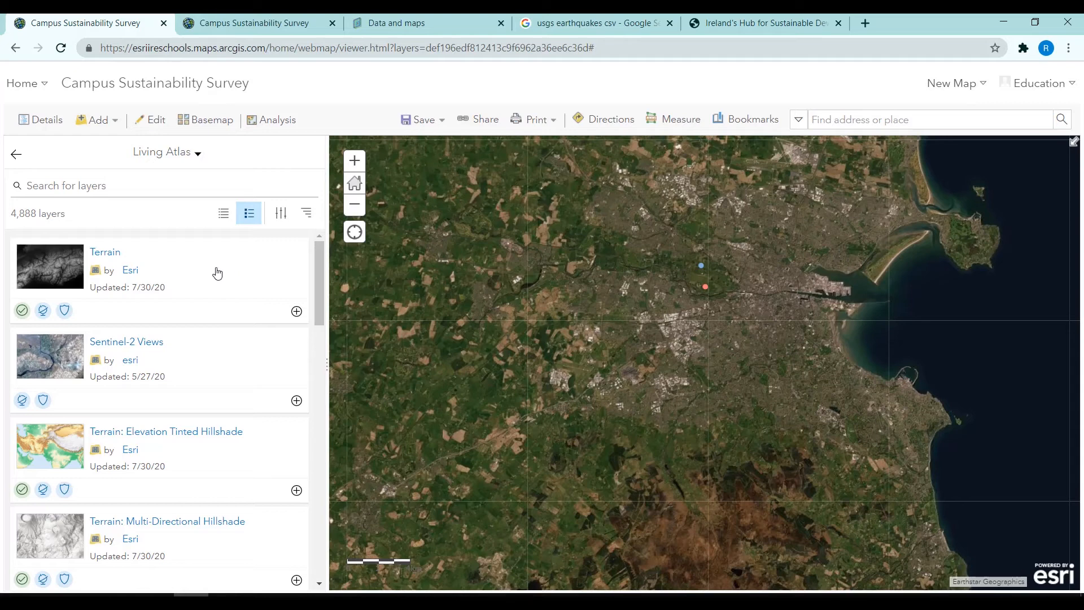
scroll(207, 318, "down", 4)
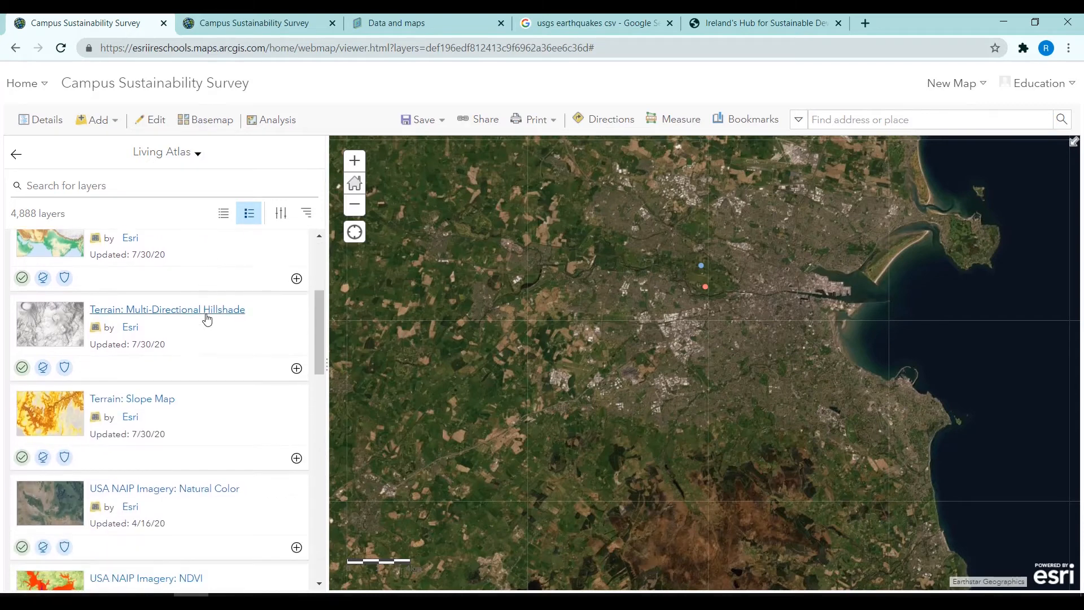
- Switch the layer search to ArcGIS Online and search for "SDg 15"
left_click(188, 158)
left_click(173, 305)
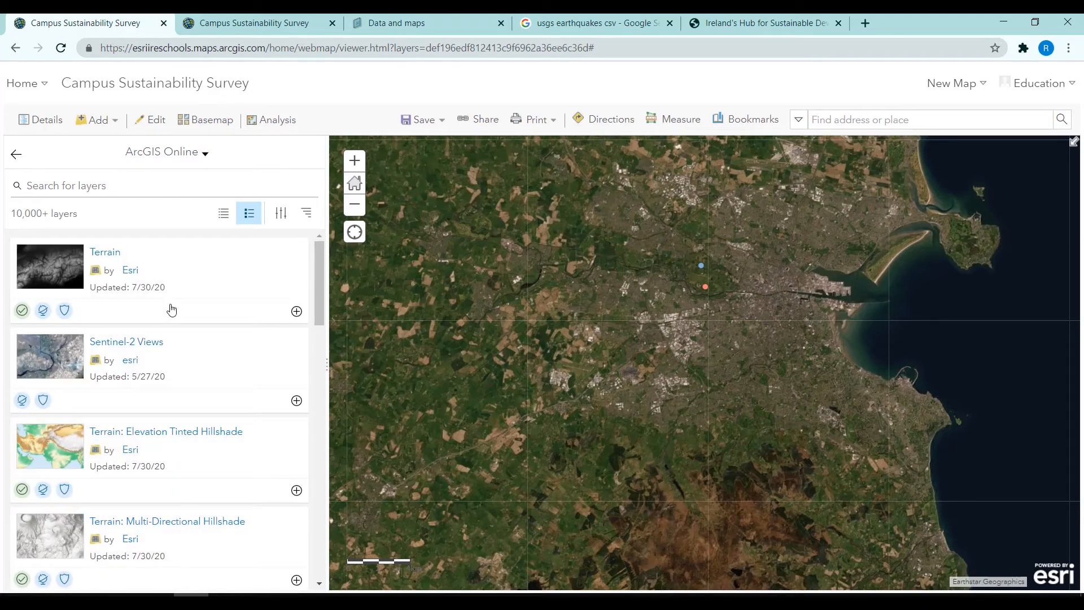
left_click(202, 187)
type("SDg 15")
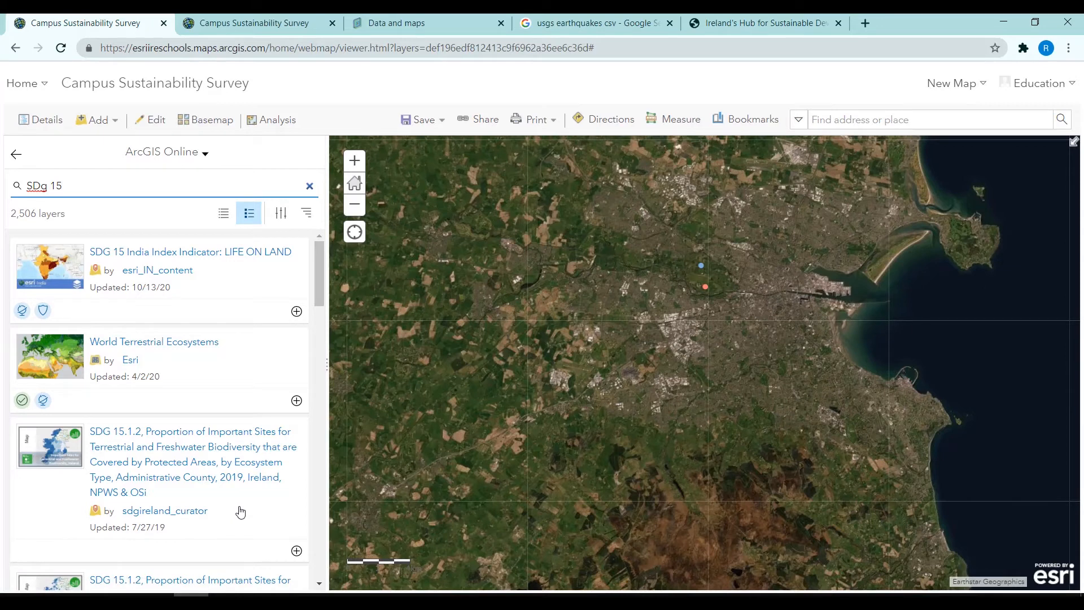
- Add the SDG 15.1.2 layer for Ireland by Administrative County, 2019, to the map and view it across the whole country
left_click(234, 462)
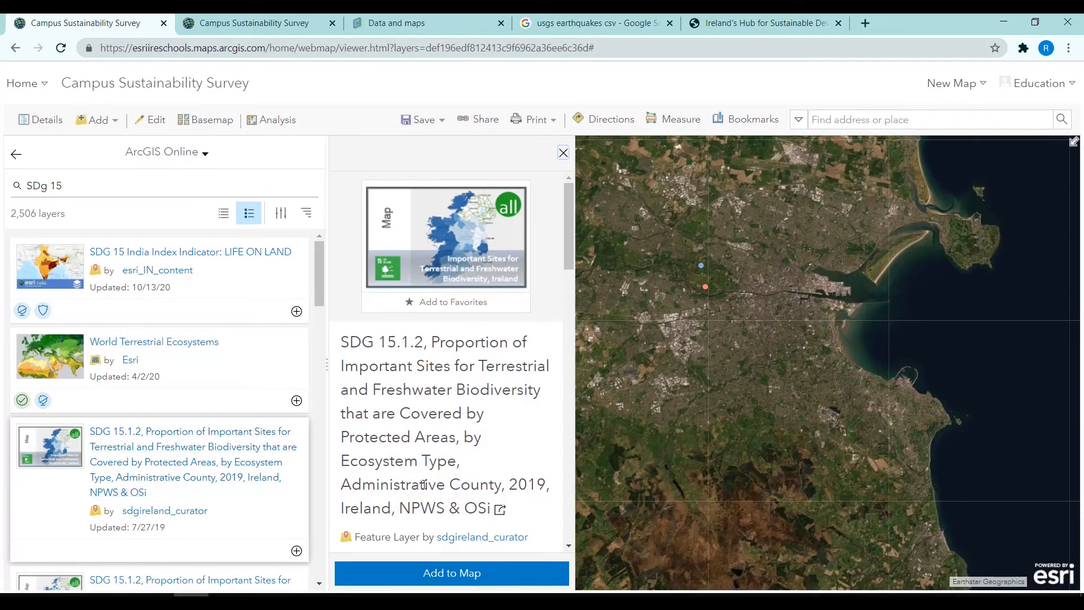
scroll(424, 484, "down", 3)
left_click(466, 572)
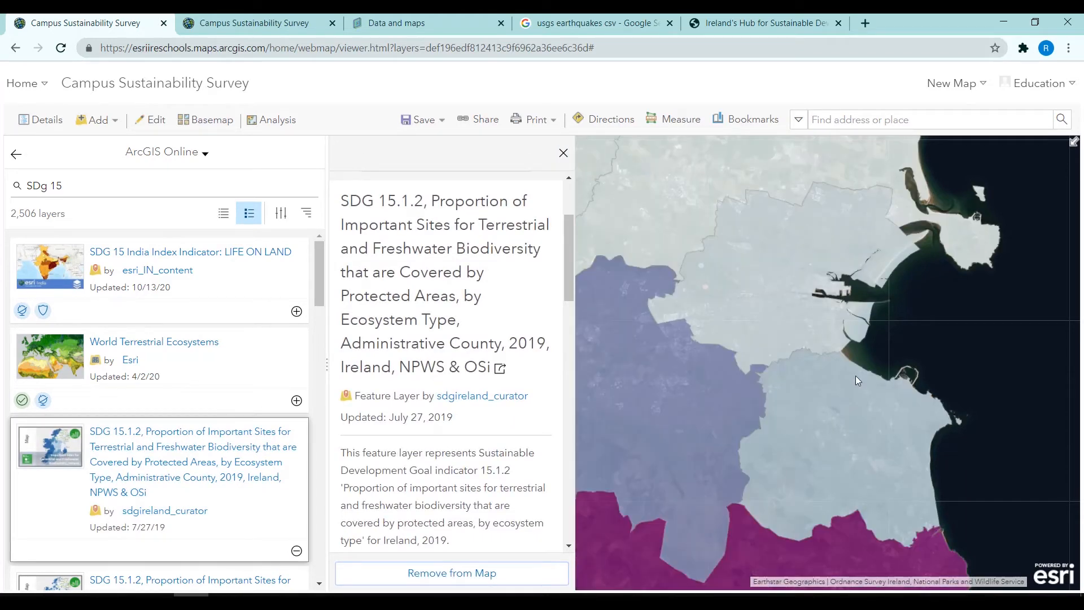
scroll(820, 349, "down", 3)
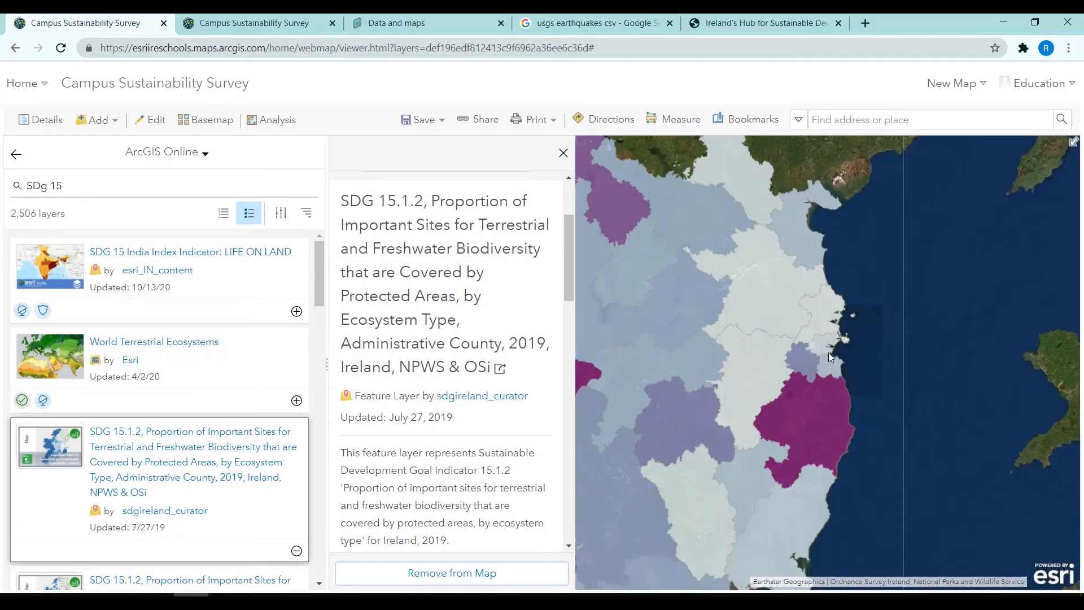
scroll(828, 353, "down", 1)
left_click_drag(804, 367, 854, 359)
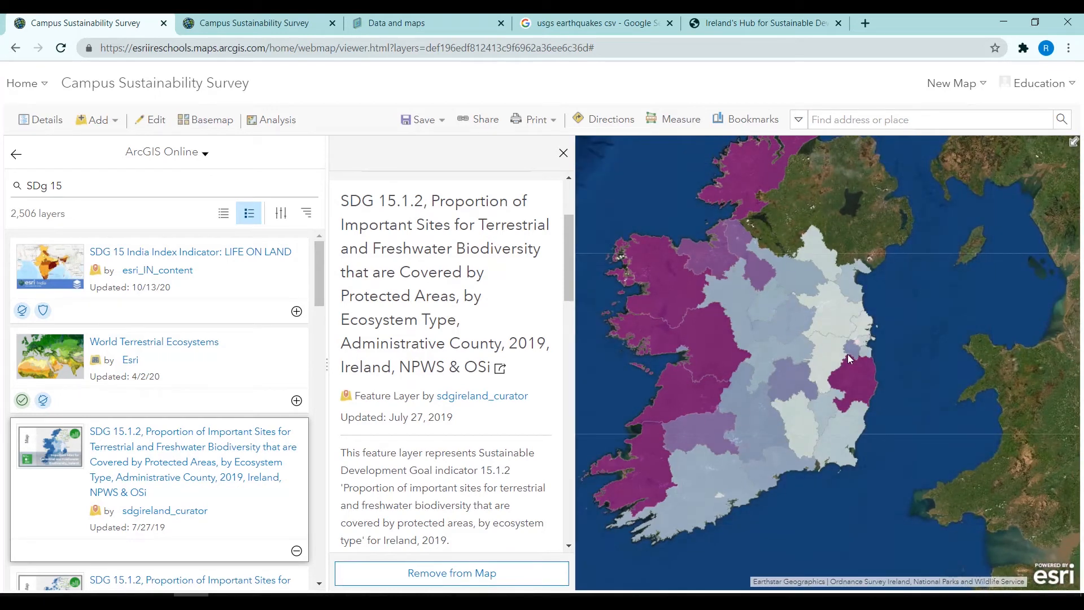
- Start adding a layer from the web, and open the Rest Services link on the Geological Survey Ireland Data and Maps page
left_click(105, 126)
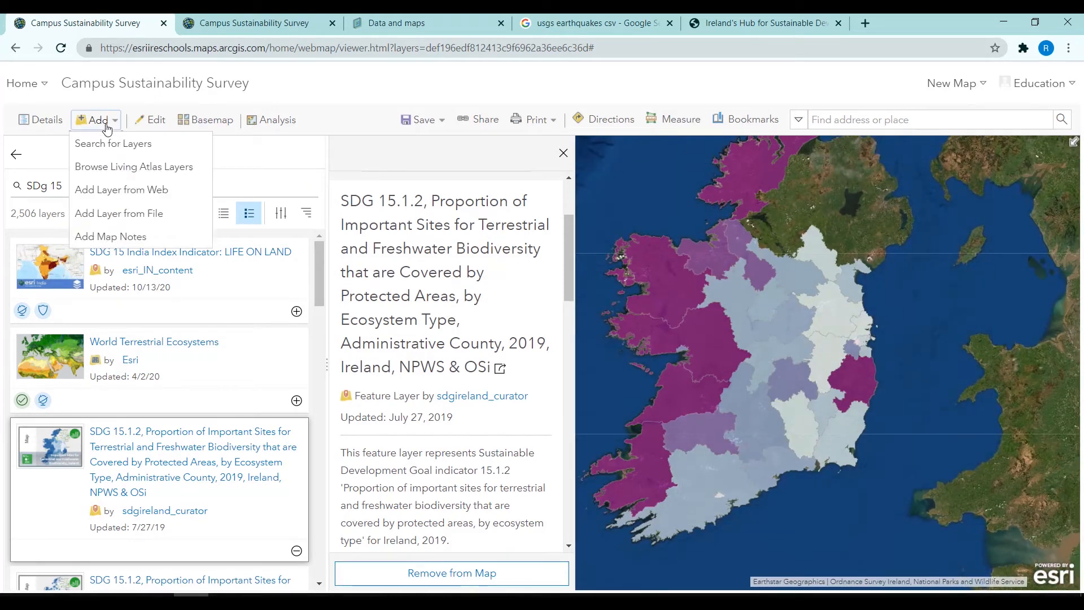
left_click(166, 192)
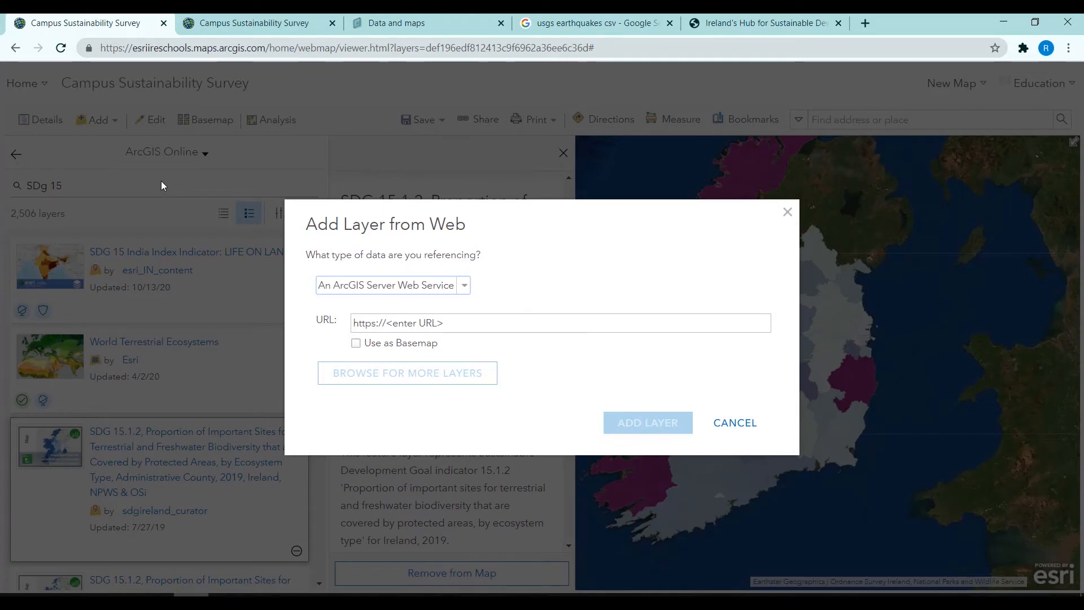
left_click(377, 21)
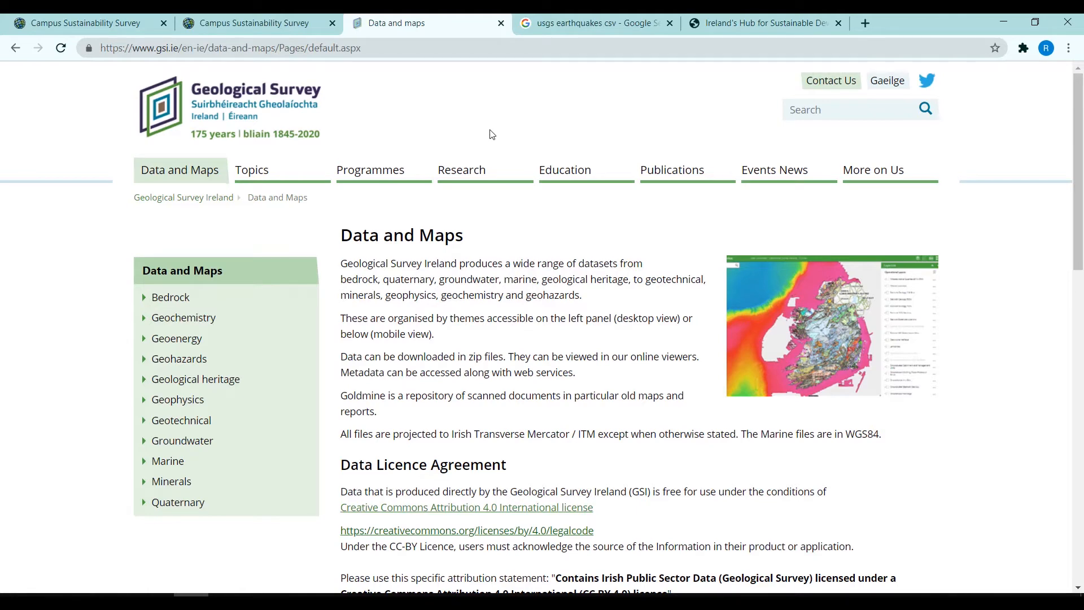
scroll(563, 183, "down", 8)
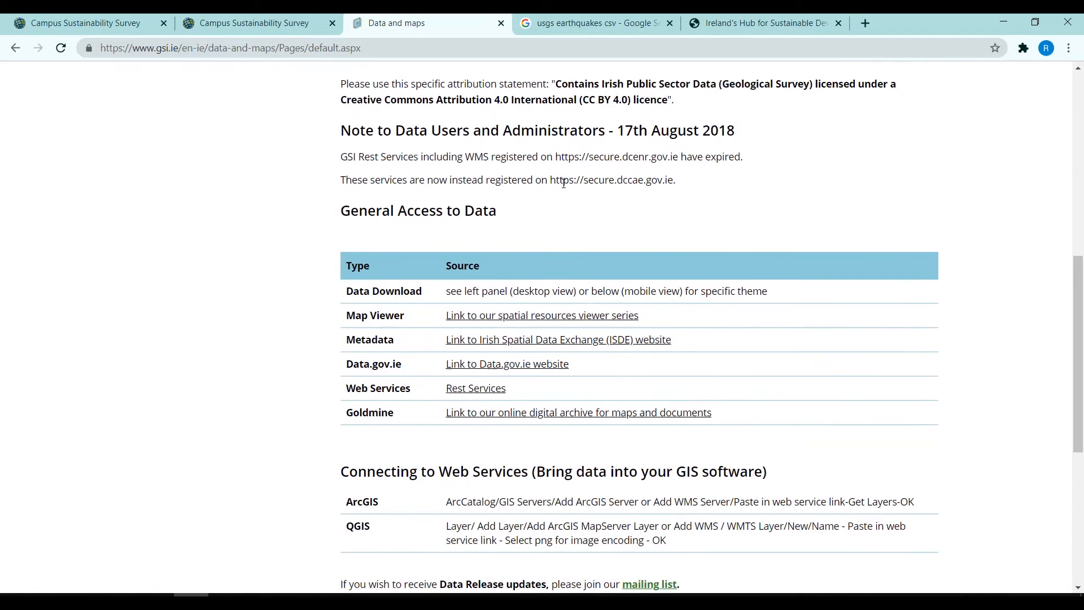
left_click(463, 390)
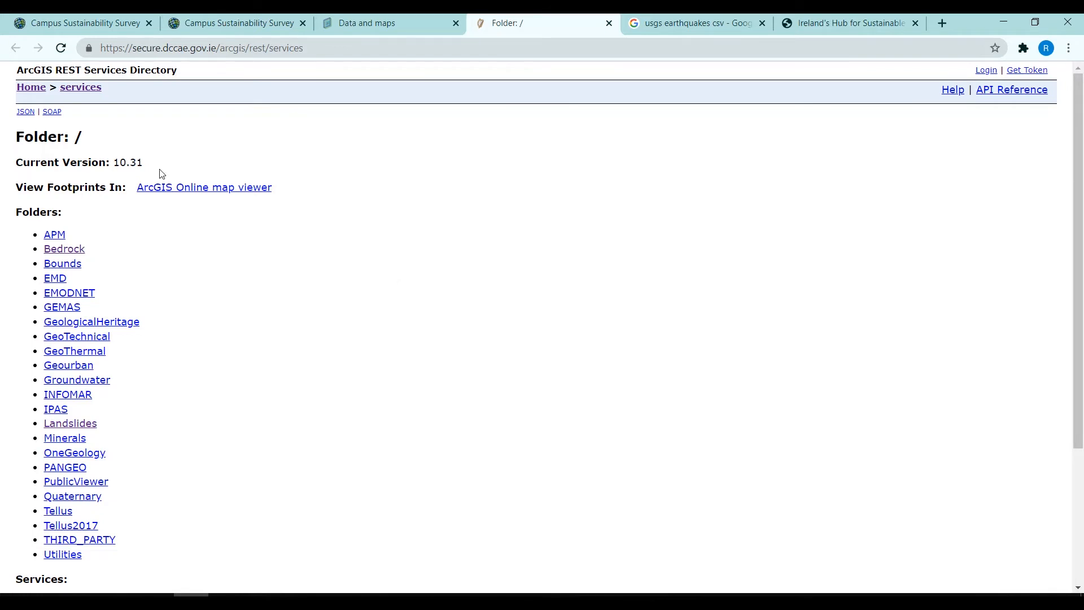
- Copy the BedrockGeology500k FeatureServer address from the Bedrock services folder and add it to the survey map as an ArcGIS Server web service layer
left_click(72, 255)
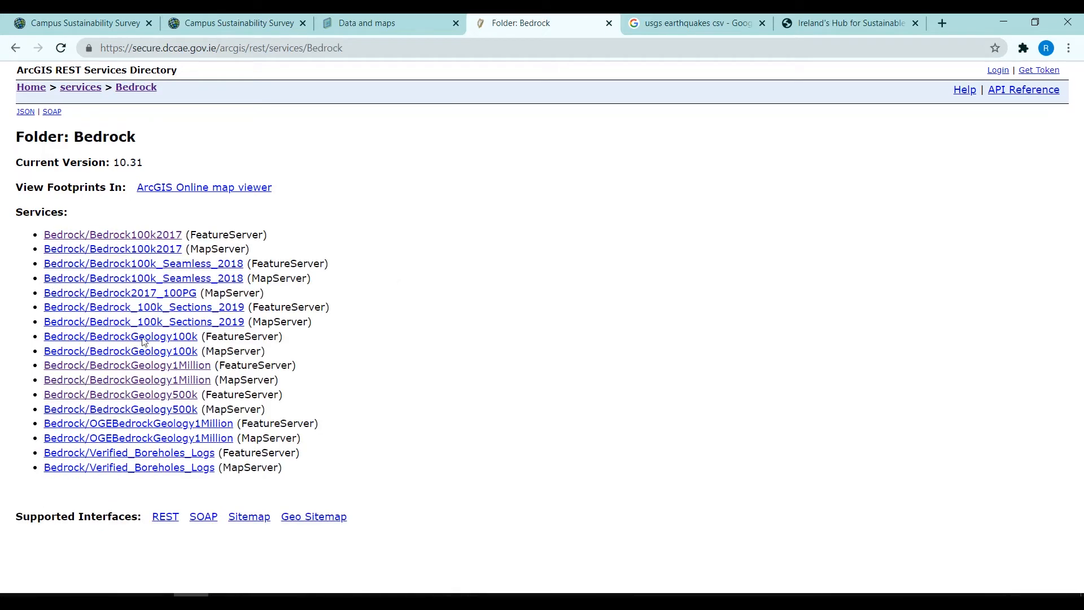
left_click(162, 396)
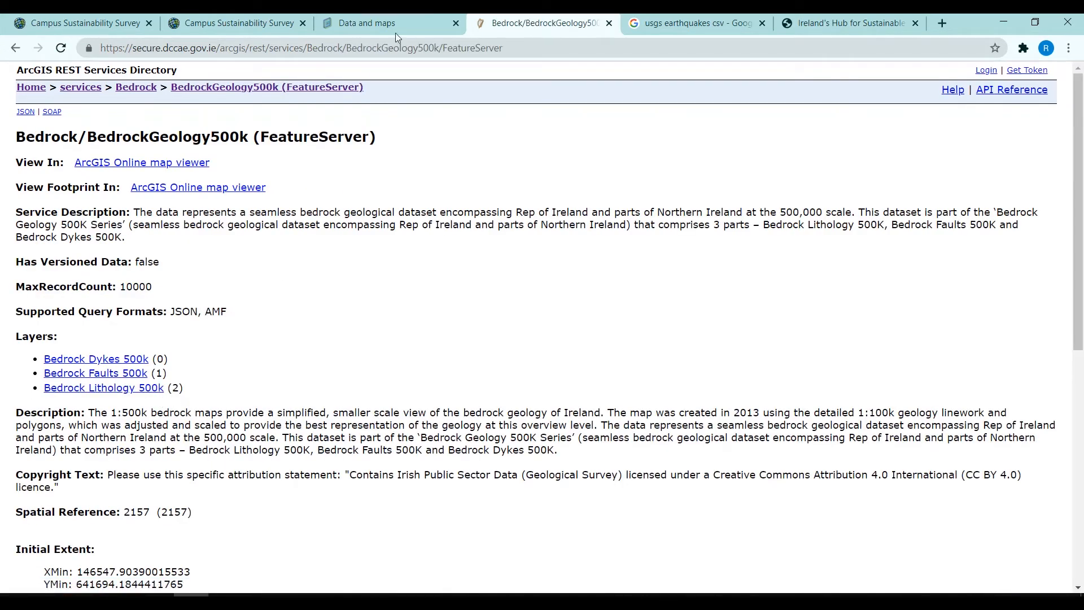
left_click(398, 49)
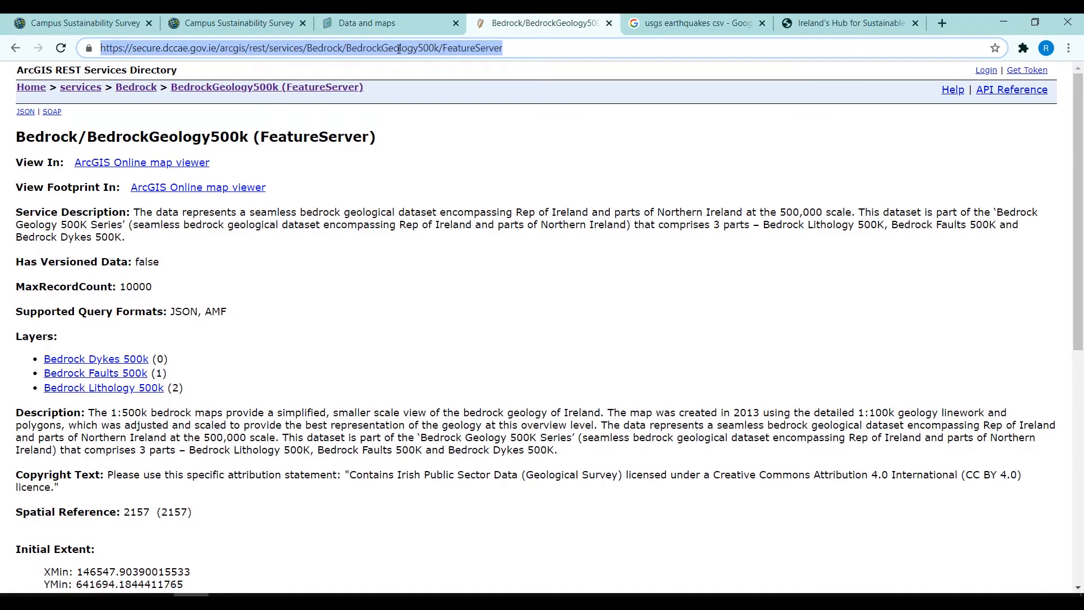
left_click(105, 21)
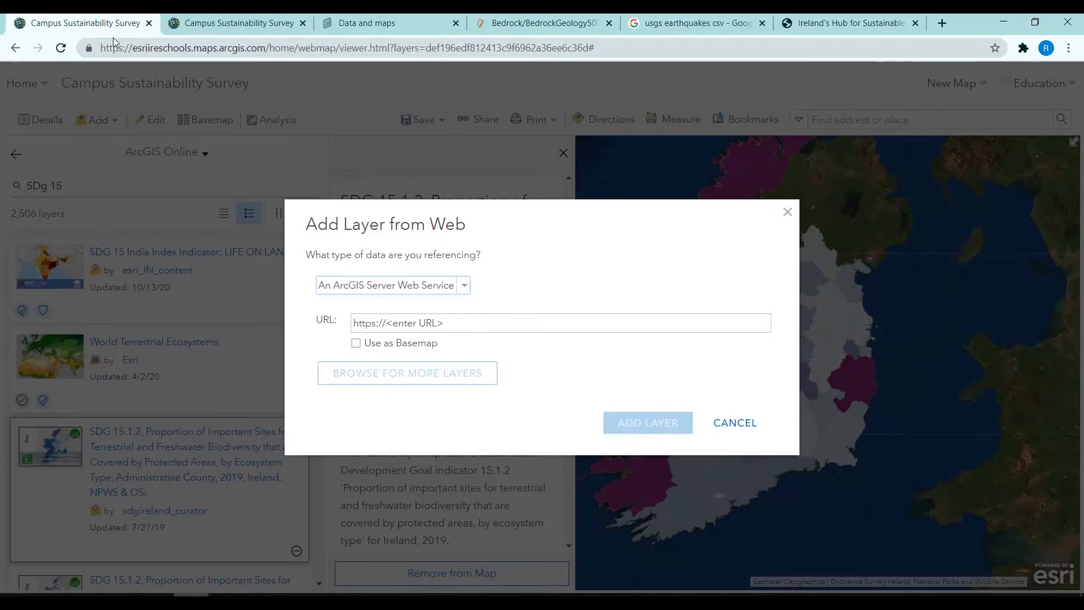
left_click(398, 327)
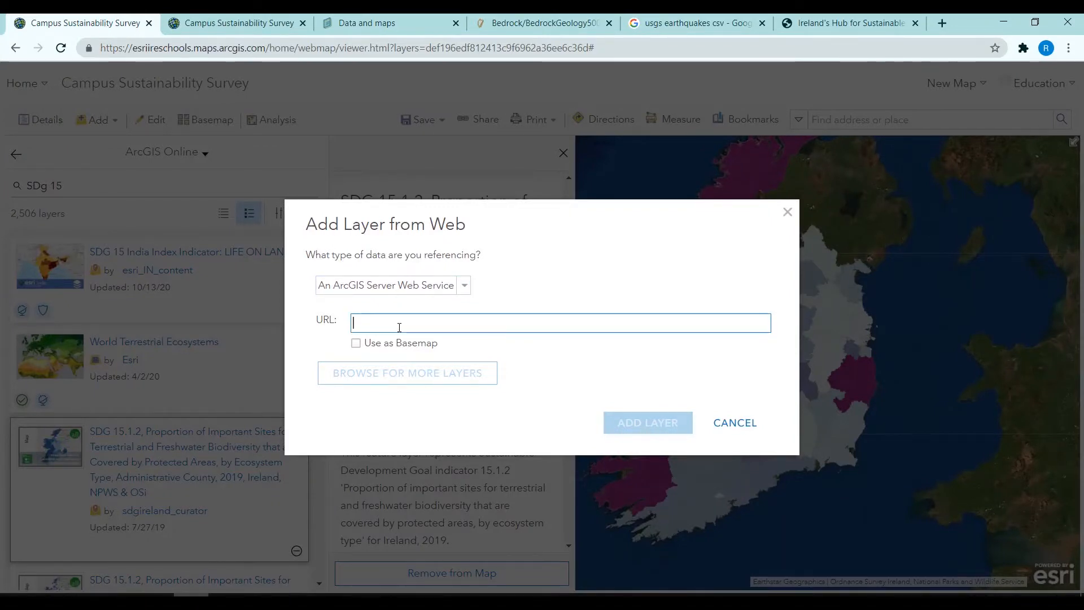
key("ctrl+v")
left_click(667, 423)
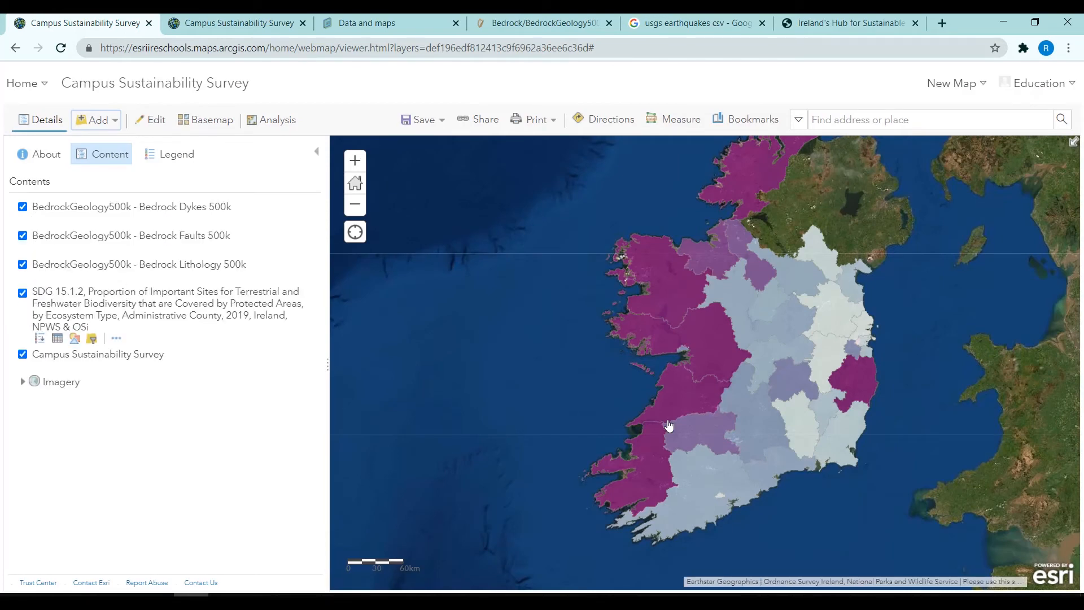
- Hide the SDG 15.1.2, Bedrock Faults 500k and Bedrock Dykes 500k layers so that only the lithology covers Ireland
left_click(22, 293)
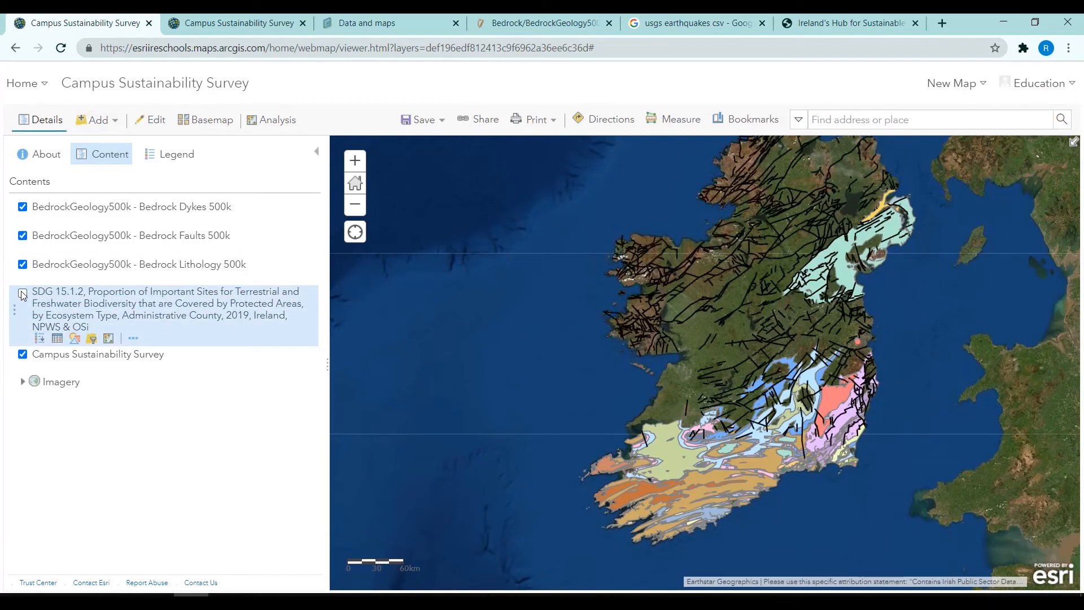
left_click(22, 237)
left_click(23, 207)
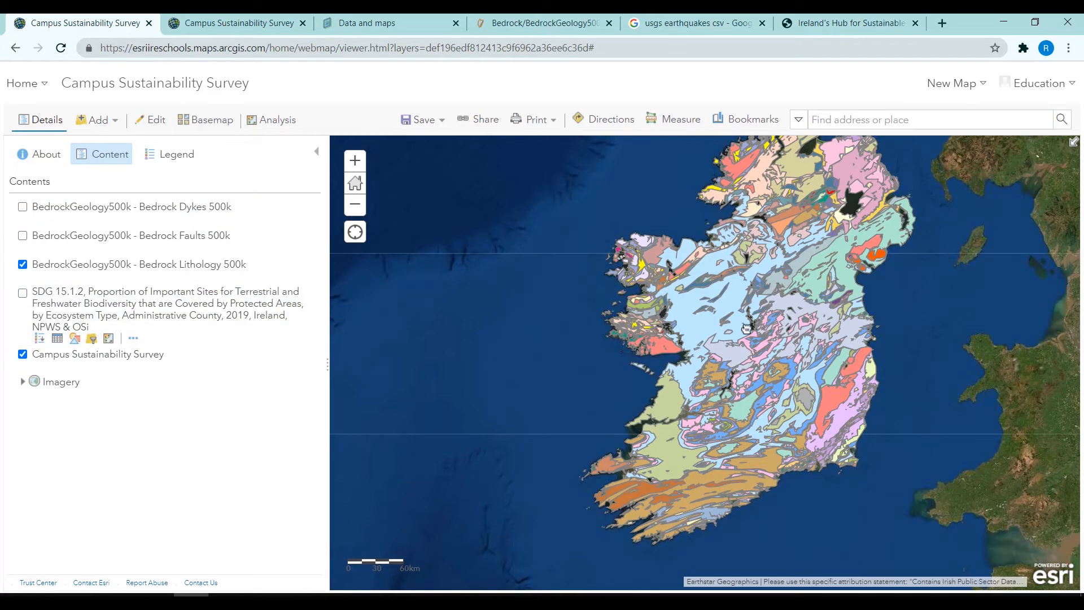
- Inspect the pop-ups of several Bedrock Lithology 500k units across Ireland, including the north and north-east, and close the last one
left_click_drag(804, 318, 726, 331)
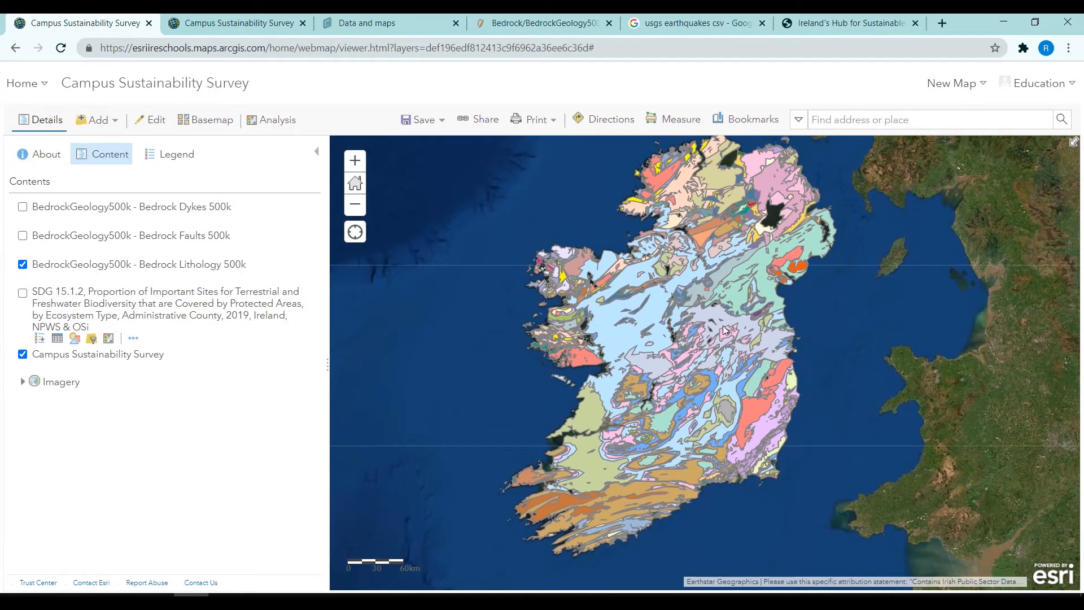
left_click(614, 333)
left_click(681, 190)
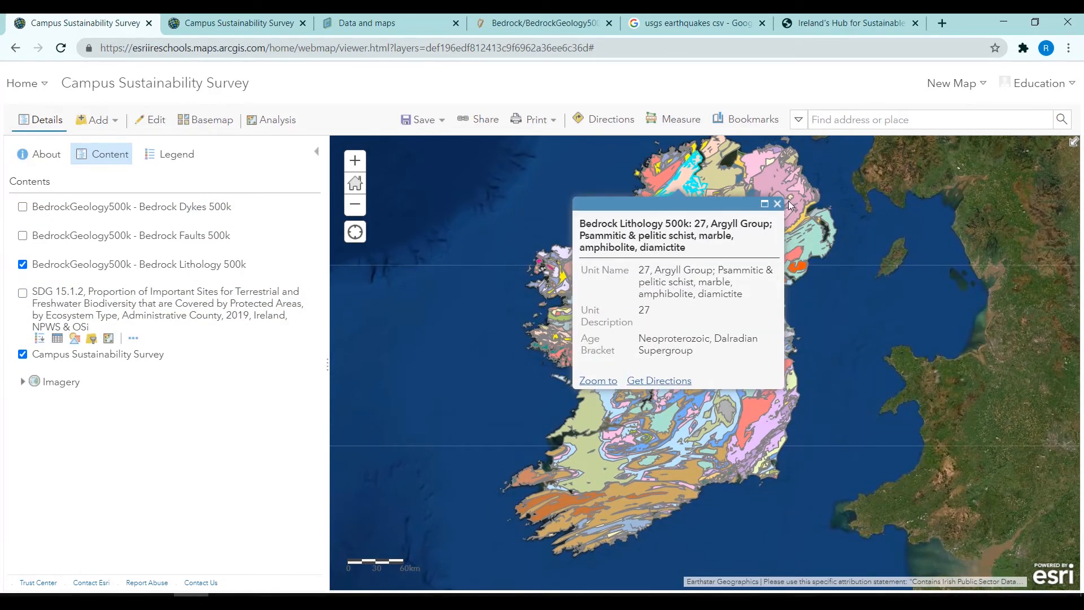
left_click(803, 221)
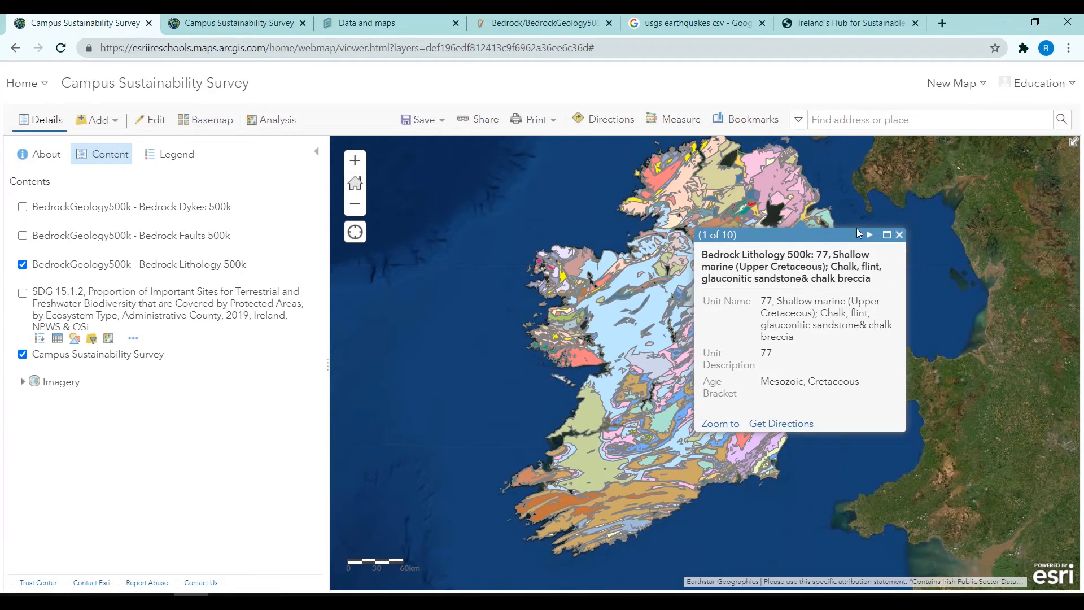
left_click(899, 235)
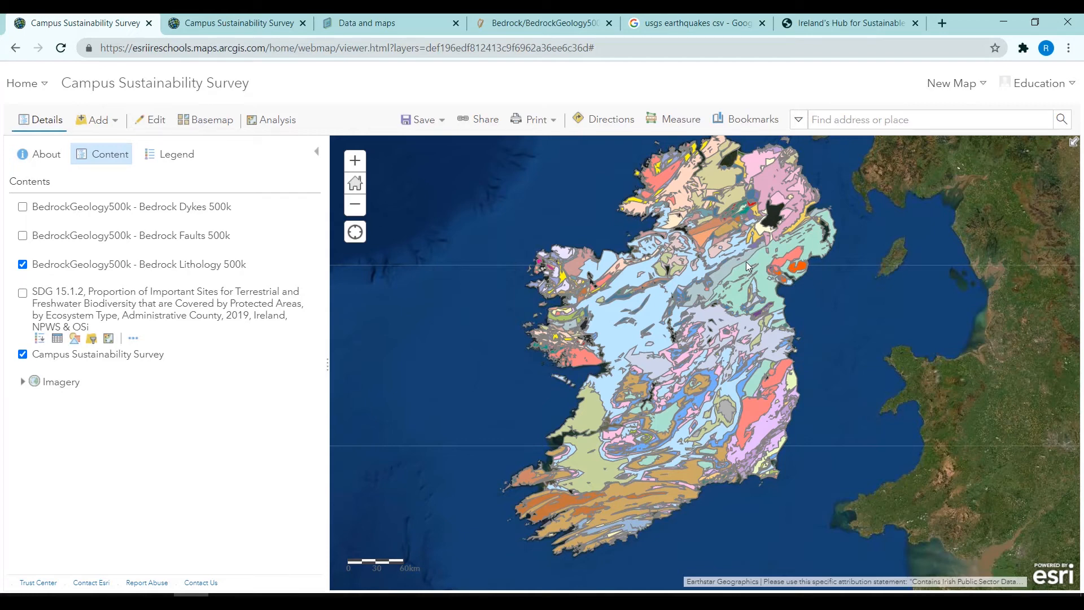
- Switch to Ireland's Hub for Sustainable Development Goals and open the Goal 15 progress page
left_click(841, 23)
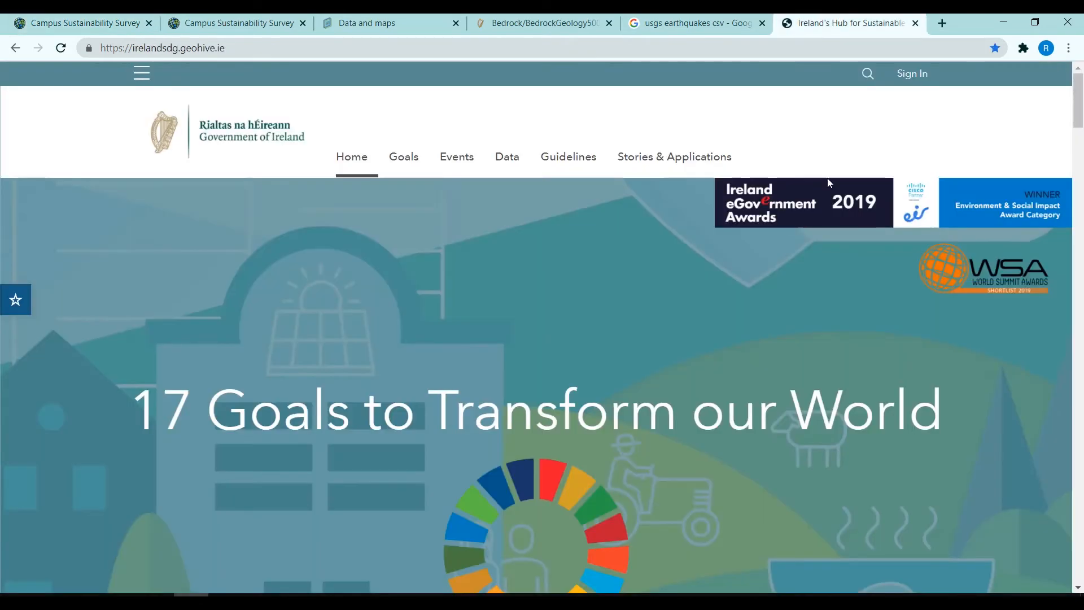
scroll(795, 310, "down", 6)
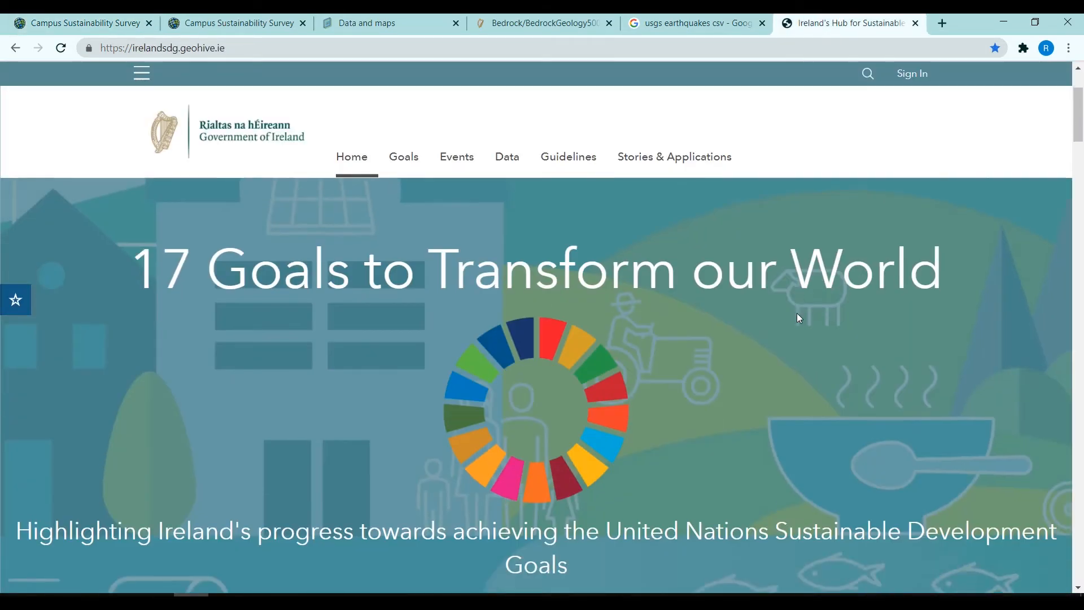
scroll(798, 313, "down", 20)
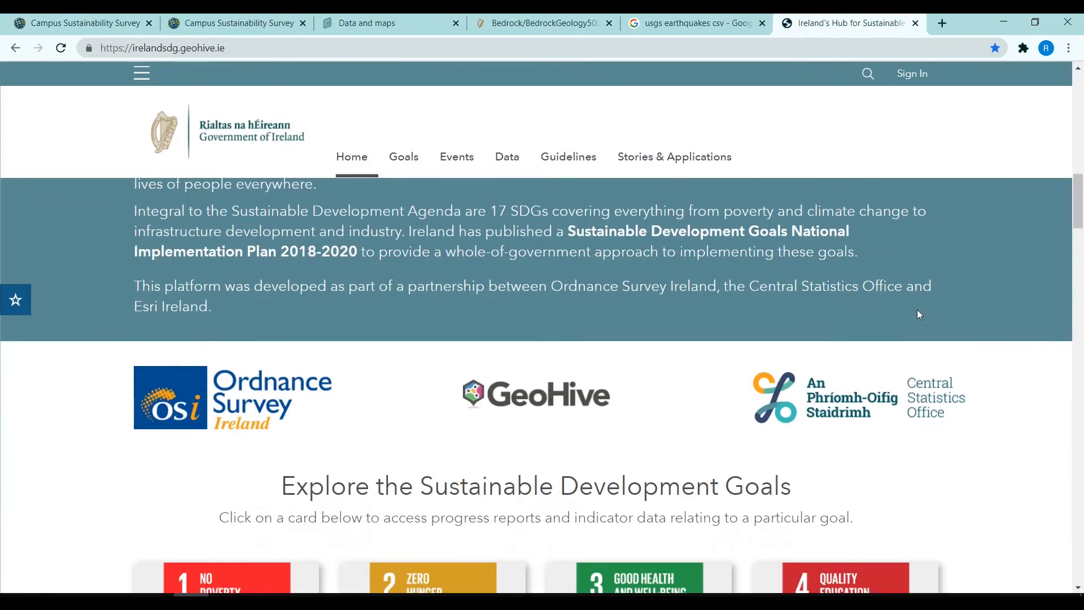
scroll(916, 321, "down", 6)
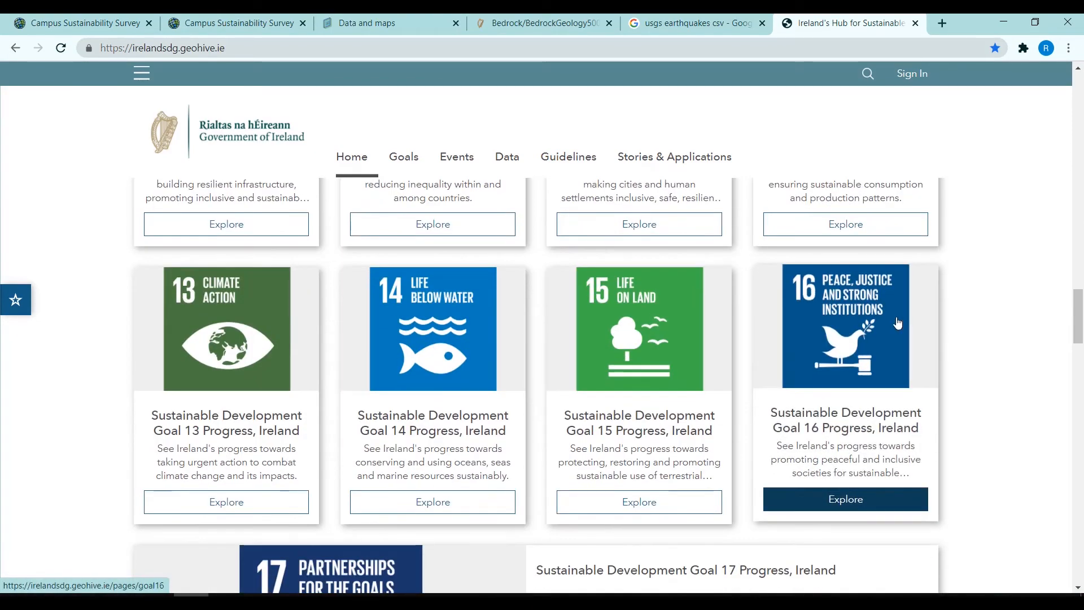
left_click(654, 505)
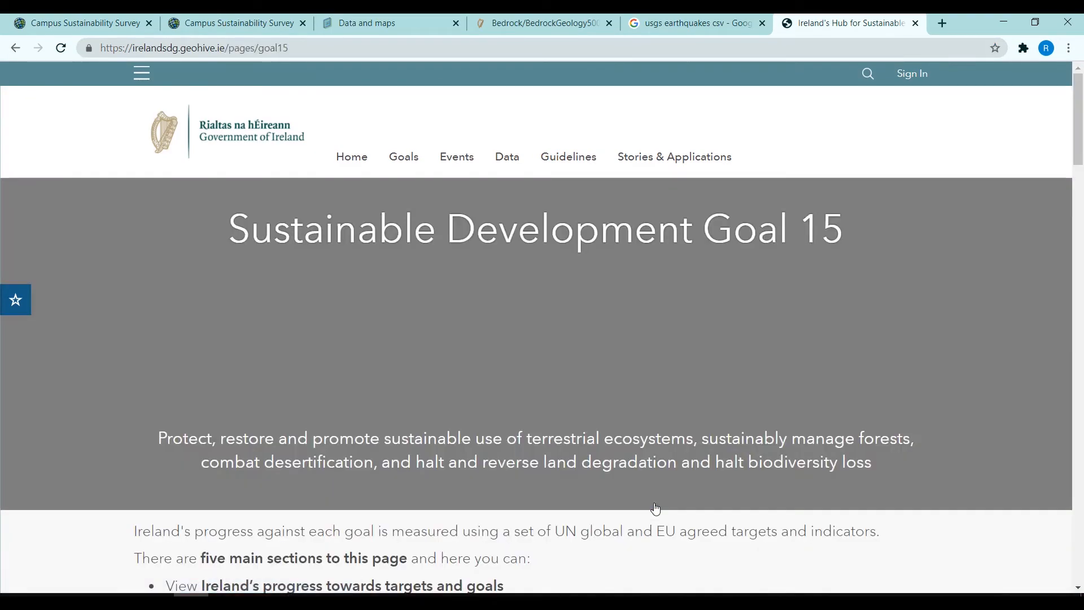
- Open the SDG 15 Geospatial indicators and select the SDG 15.4.1 mountain biodiversity dataset at NUTS 3 level, 2019
scroll(832, 458, "down", 2)
scroll(832, 458, "down", 6)
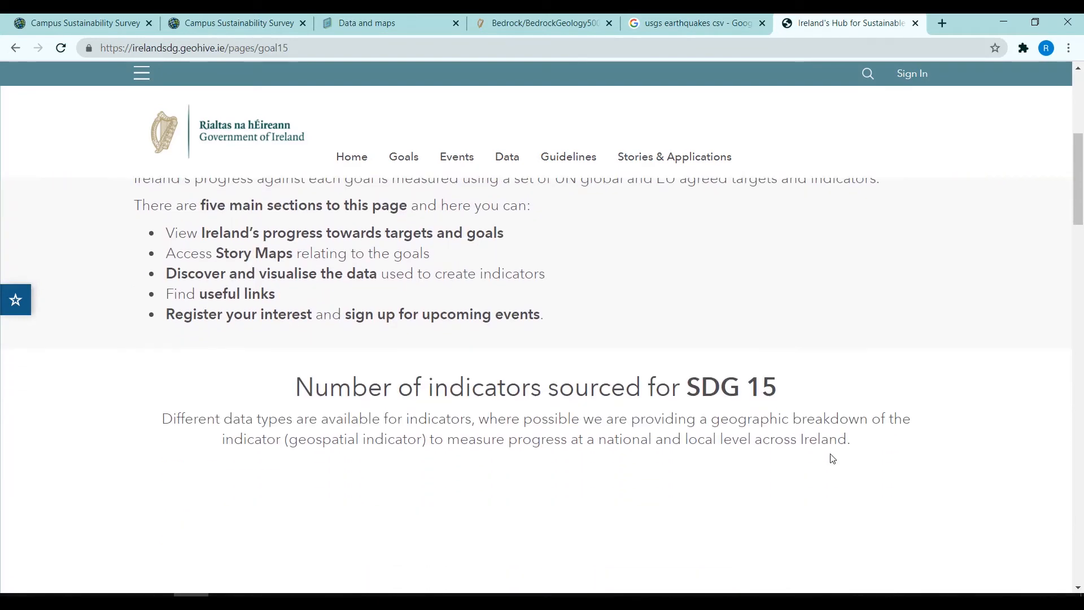
scroll(832, 458, "down", 8)
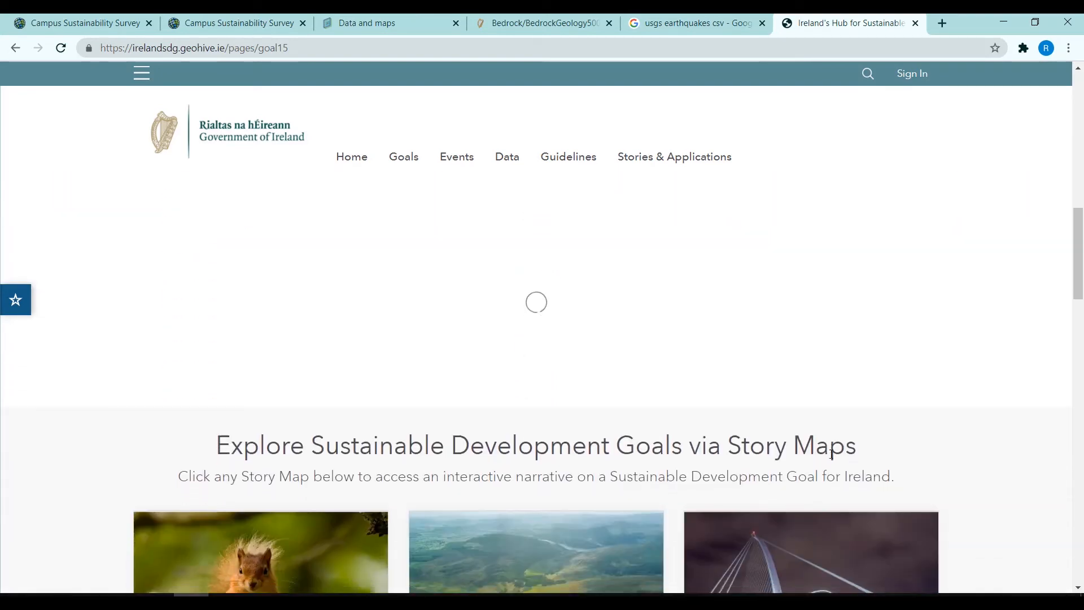
scroll(830, 457, "down", 9)
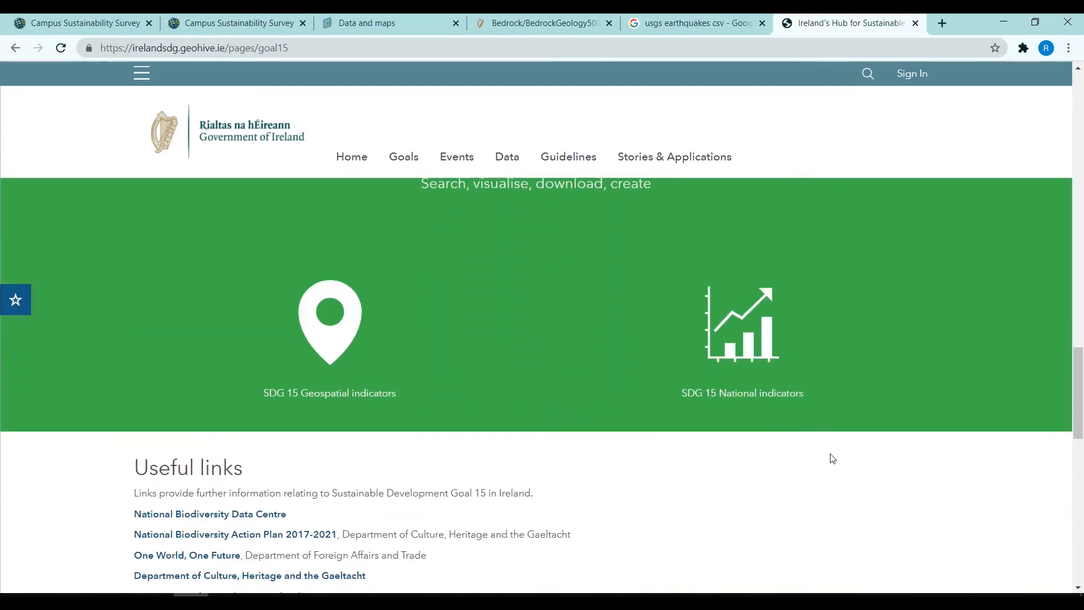
left_click(312, 363)
scroll(565, 434, "down", 10)
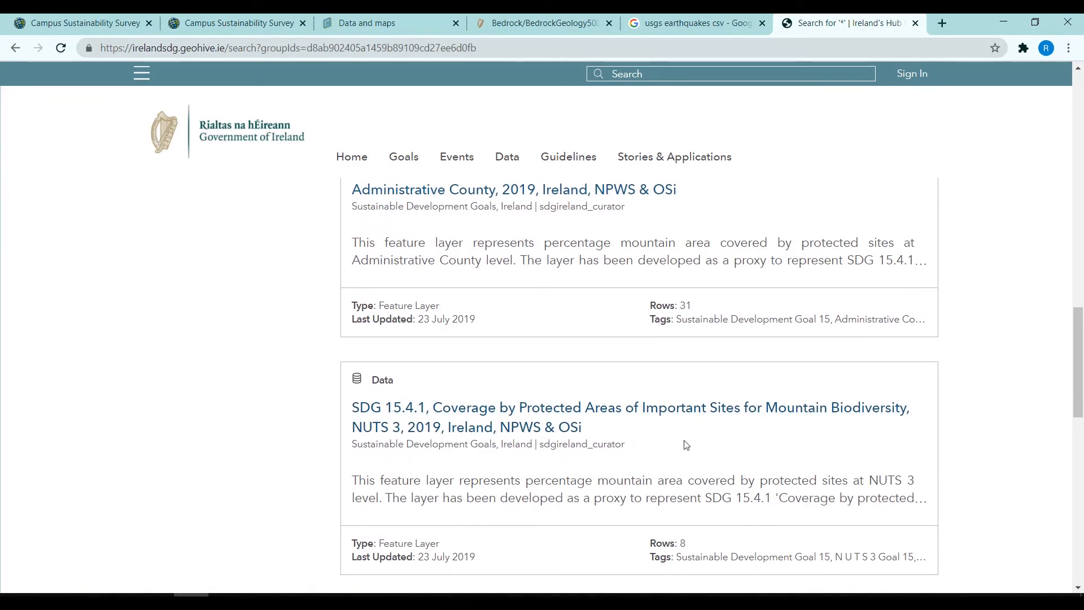
left_click(524, 429)
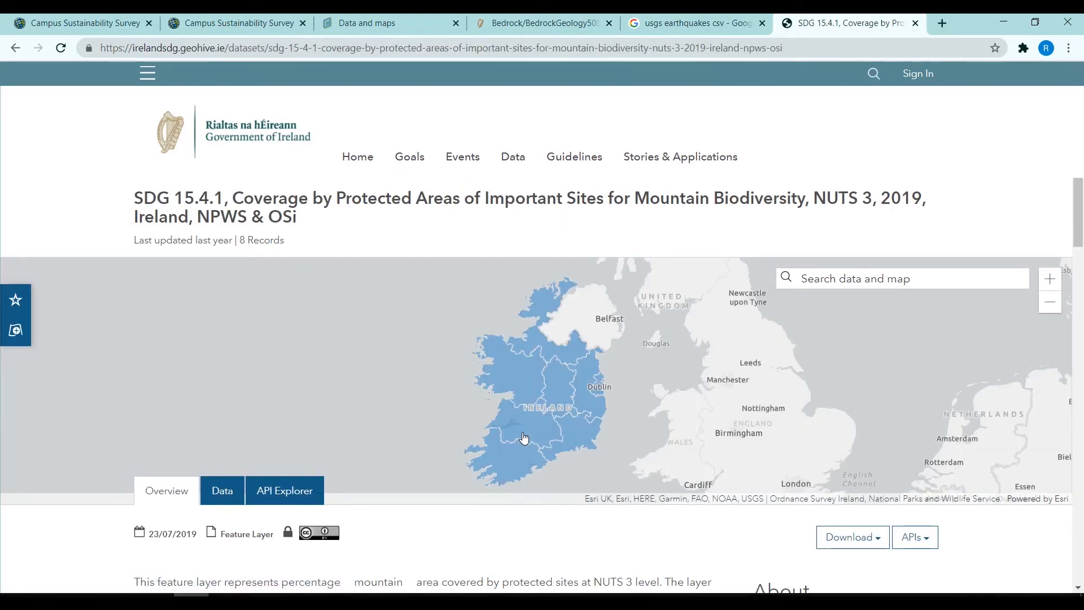
- Open the dataset's metadata page in ArcGIS and copy its feature service URL
scroll(525, 436, "down", 5)
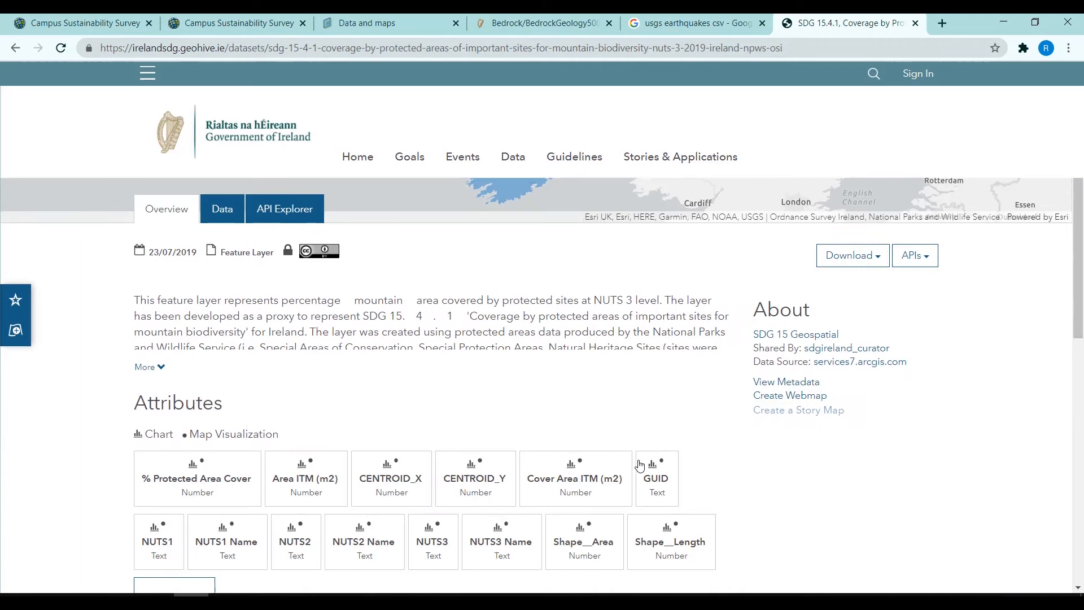
left_click(775, 381)
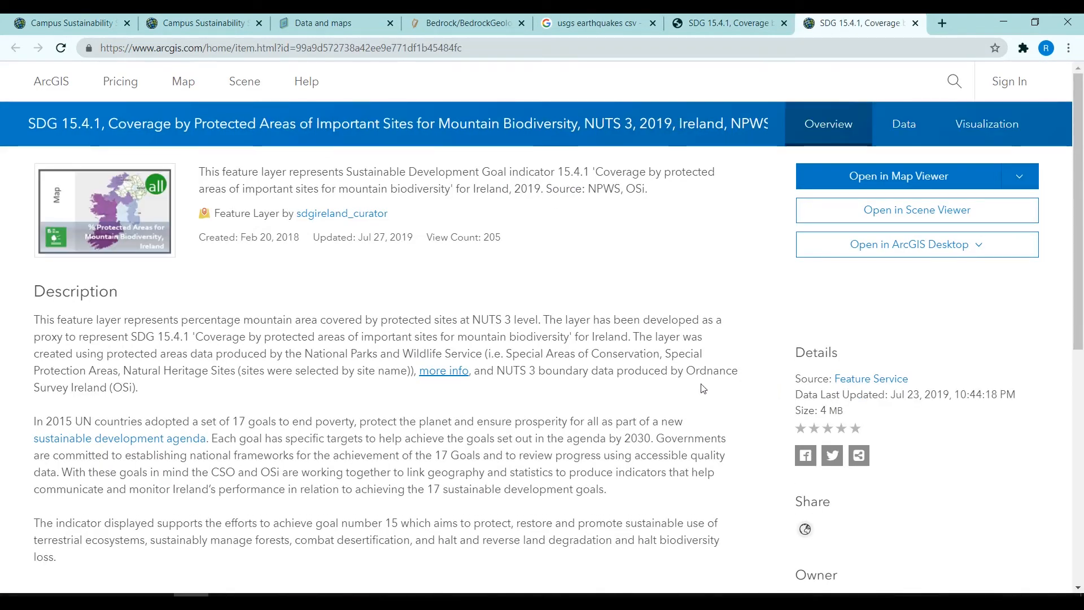
scroll(697, 383, "down", 8)
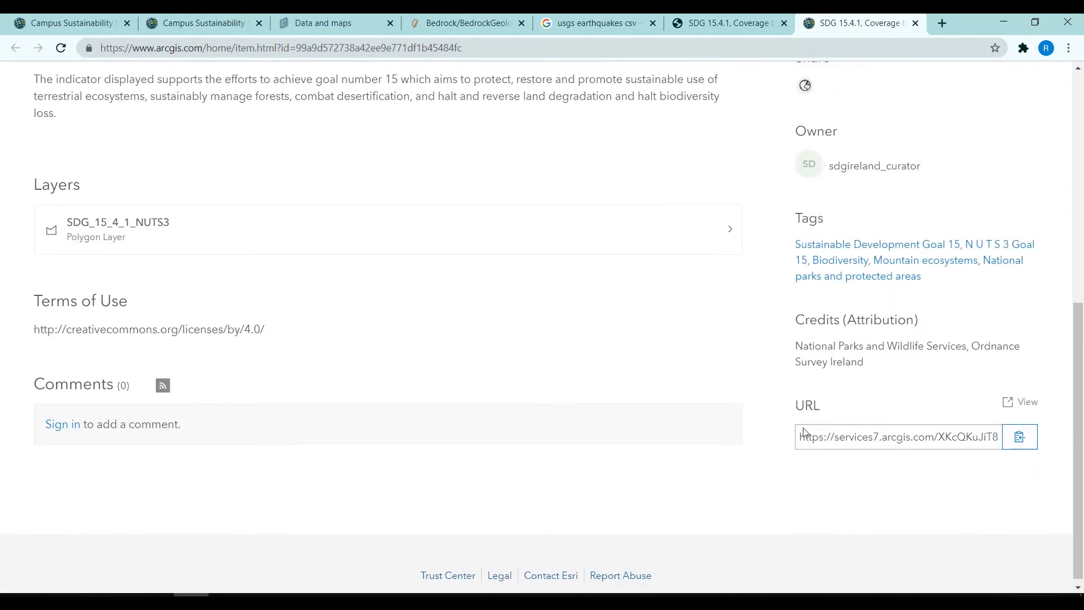
left_click(1030, 444)
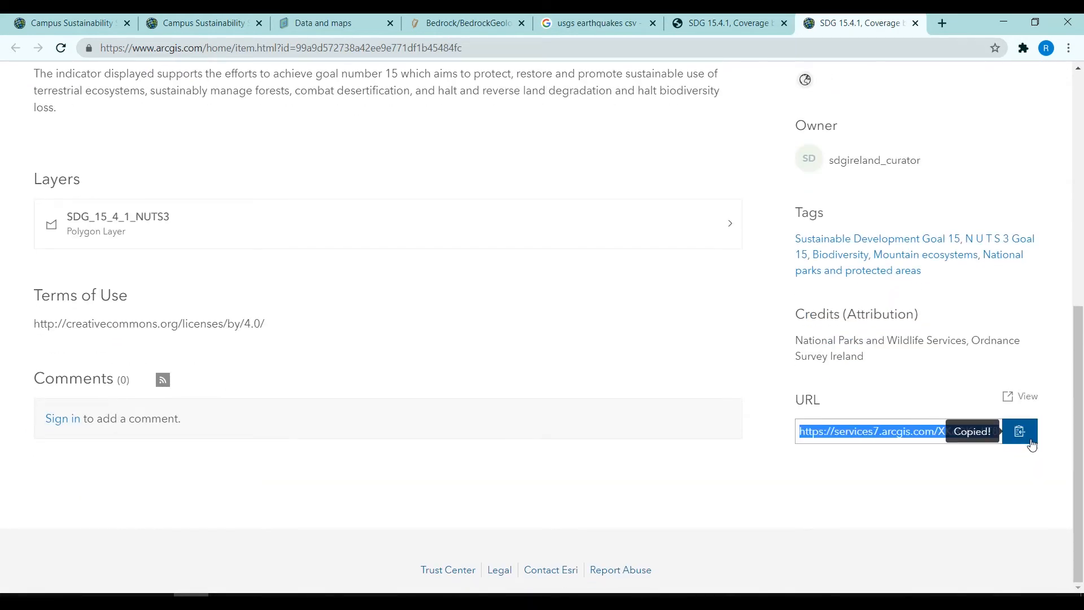
- Add the copied SDG_15_4_1_NUTS3 service URL to the survey map as a web layer and hide the Bedrock Lithology 500k layer
left_click(42, 24)
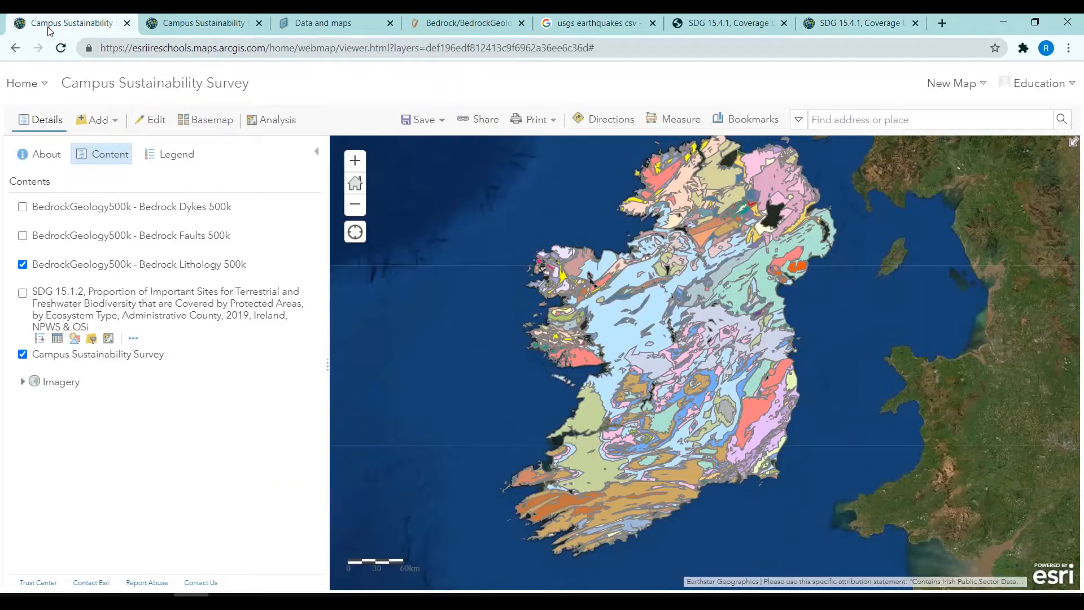
left_click(99, 120)
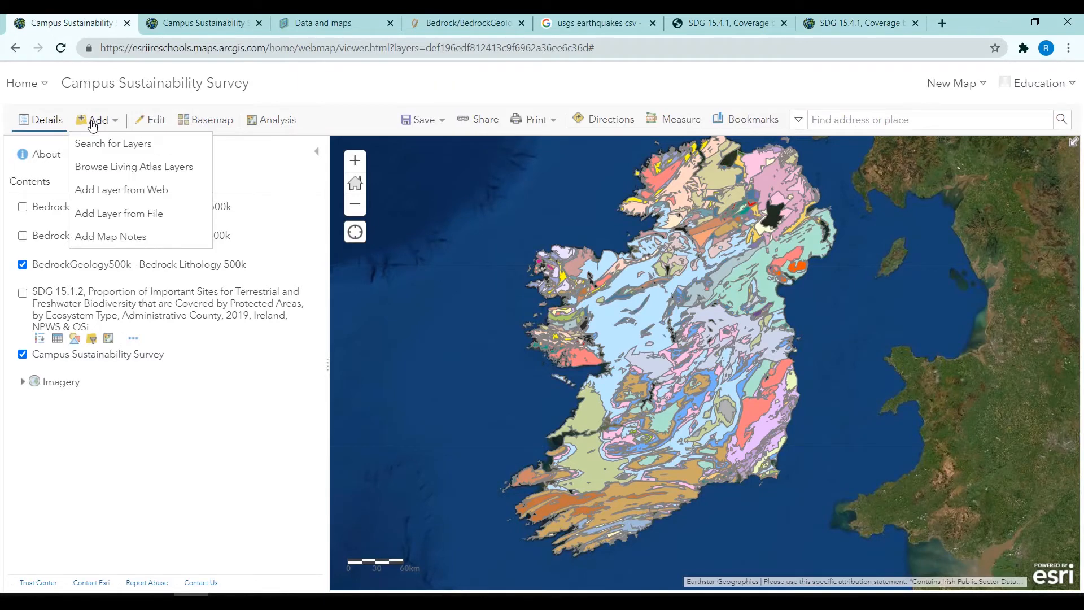
left_click(132, 187)
left_click(416, 317)
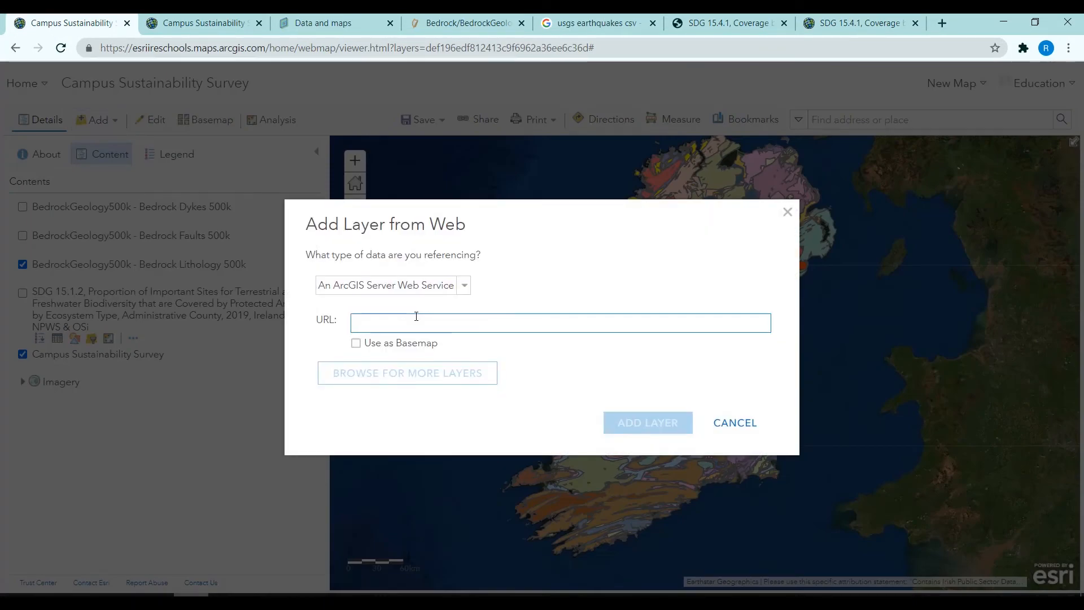
key("ctrl+v")
left_click(542, 427)
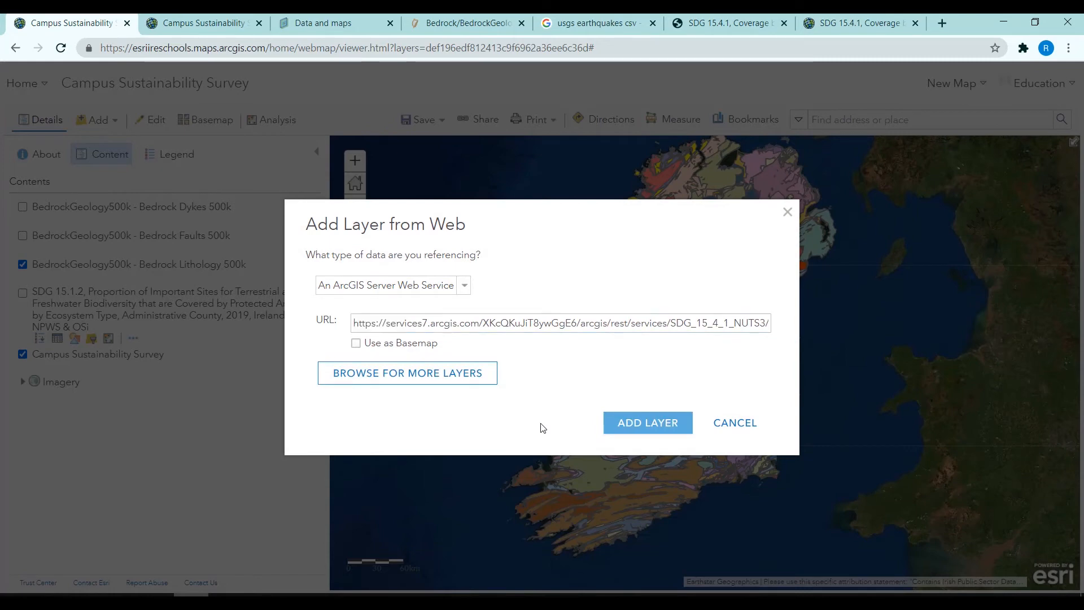
left_click(627, 422)
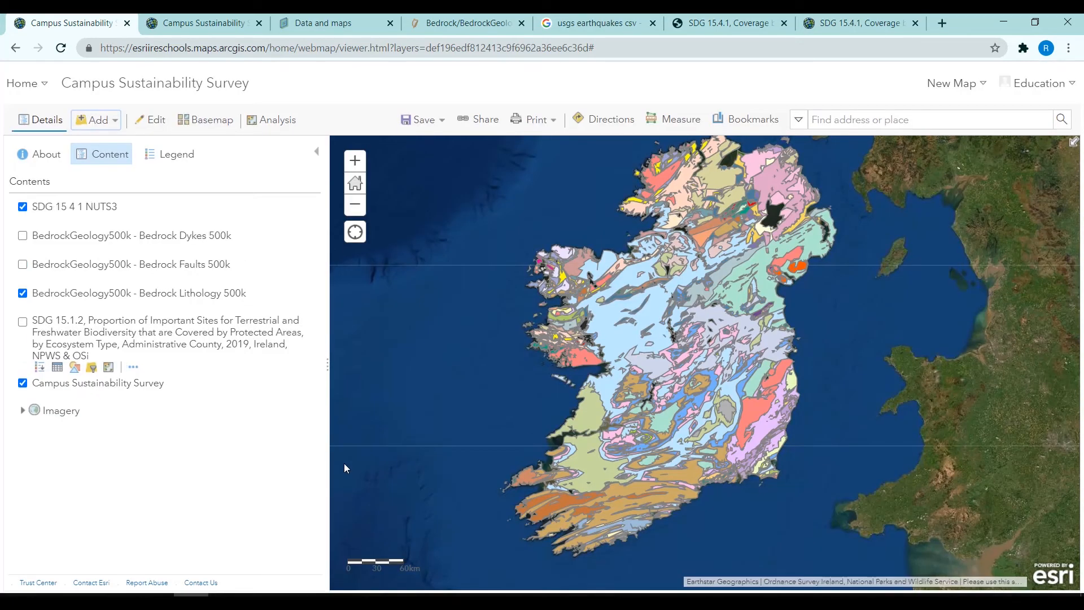
left_click(22, 293)
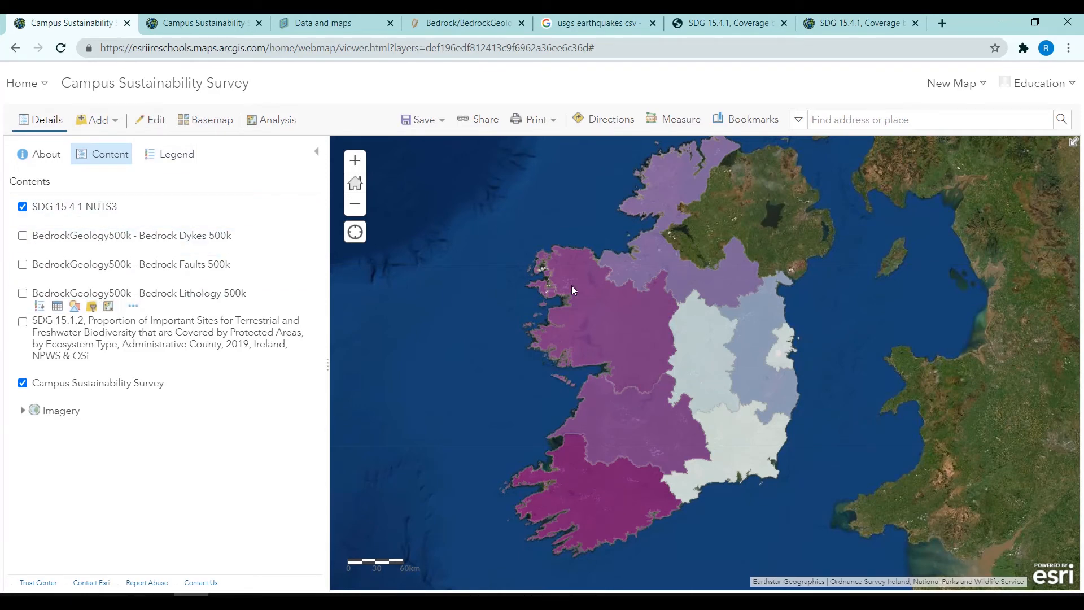
- Inspect the SDG 15 4 1 NUTS3 pop-ups for the West, south-west, Mid-East and Border regions
left_click(584, 307)
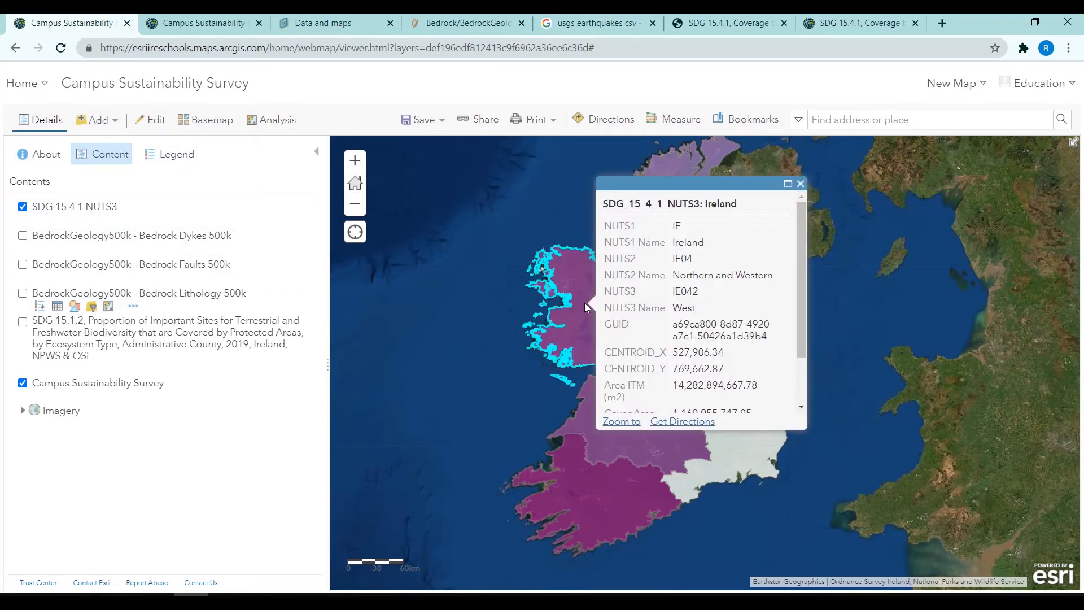
left_click(583, 493)
left_click(763, 369)
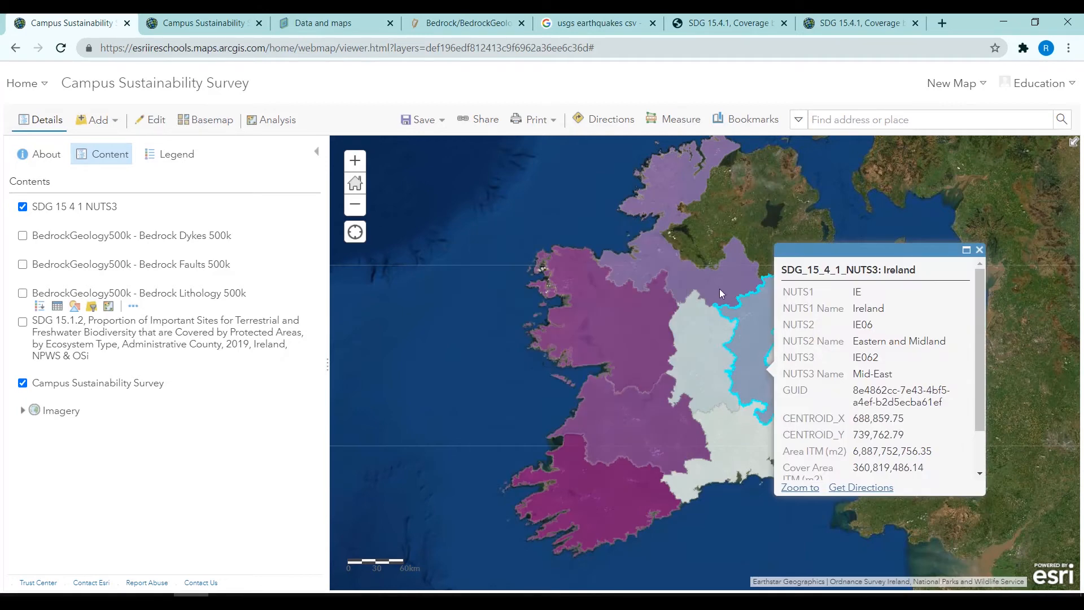
left_click(710, 282)
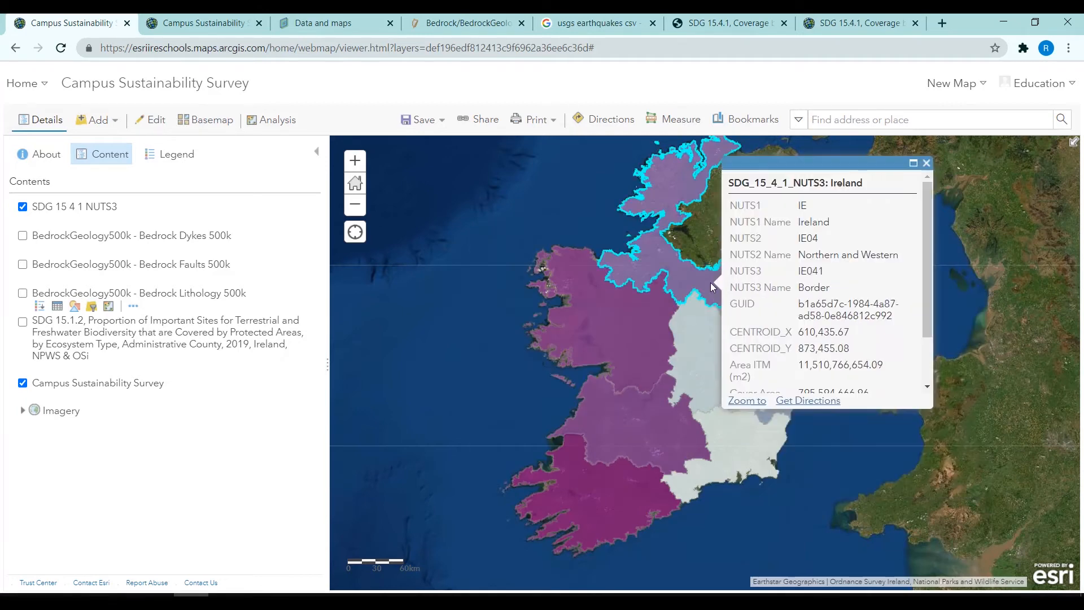
- Close the region pop-up and review the file formats supported for adding a layer from file, without importing anything
left_click(928, 162)
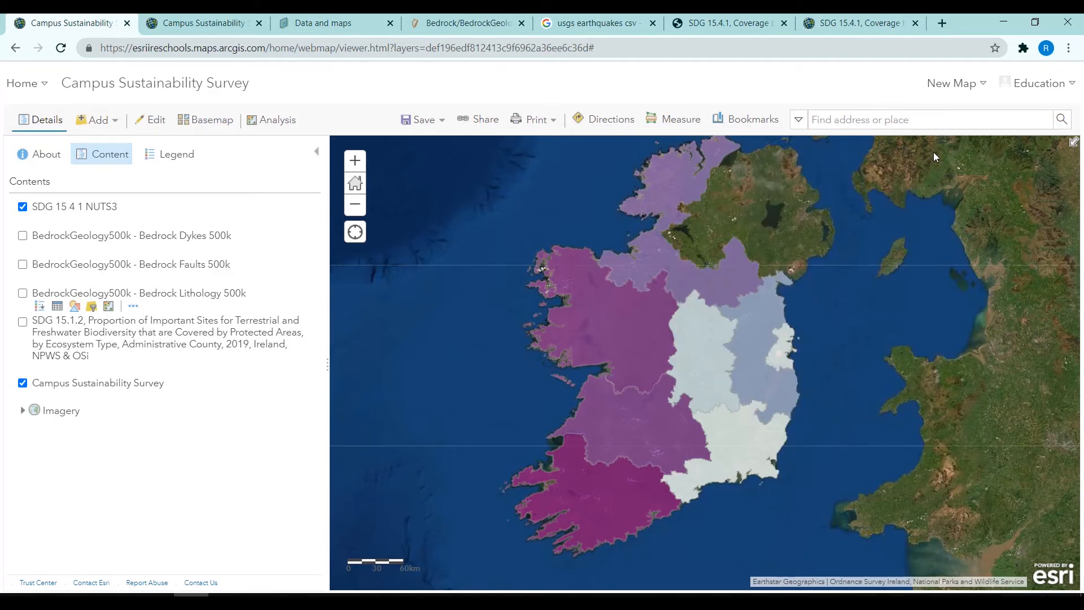
left_click(116, 121)
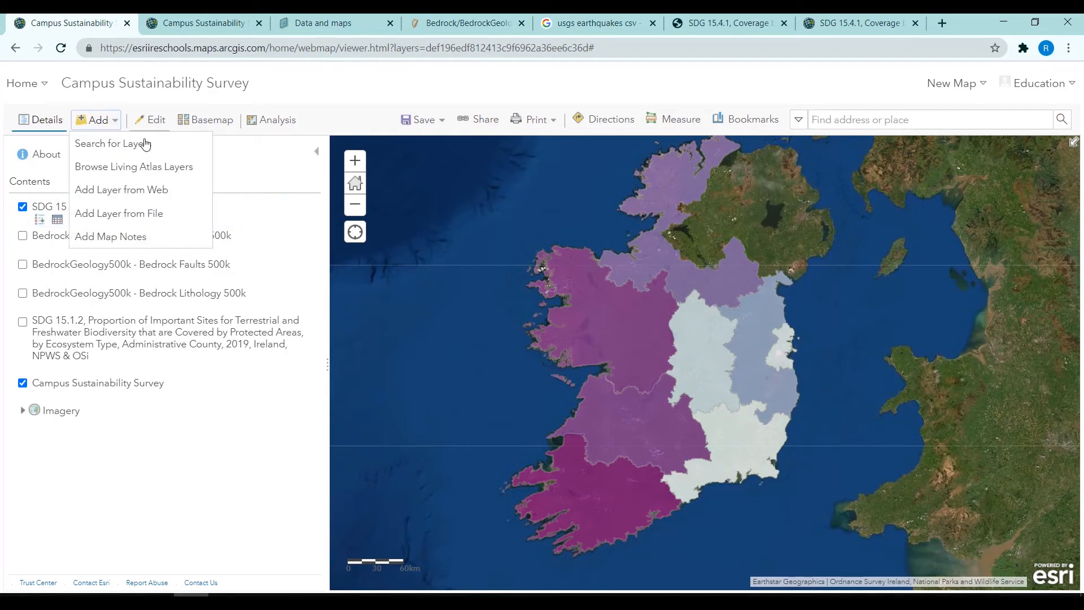
left_click(171, 220)
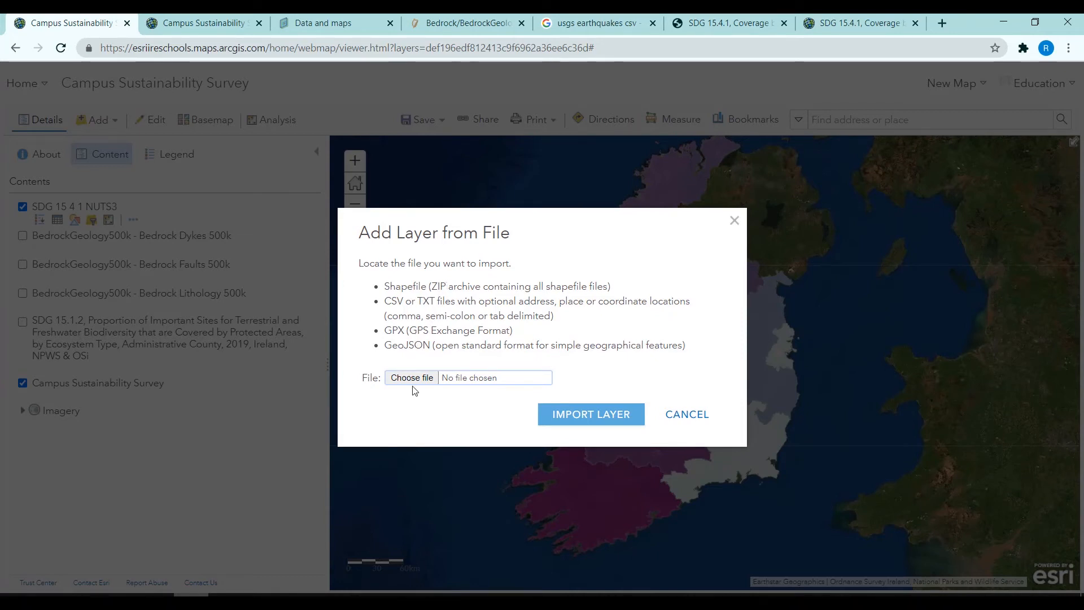
left_click(686, 414)
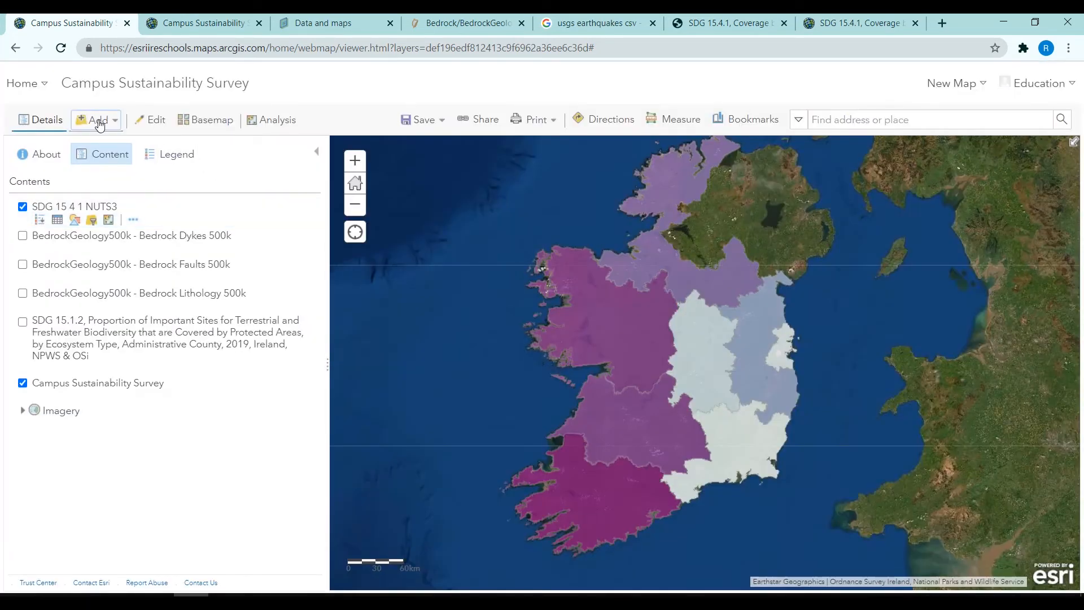
- Add a Map Notes layer to the survey map using the Map Notes name and template
left_click(99, 121)
left_click(111, 239)
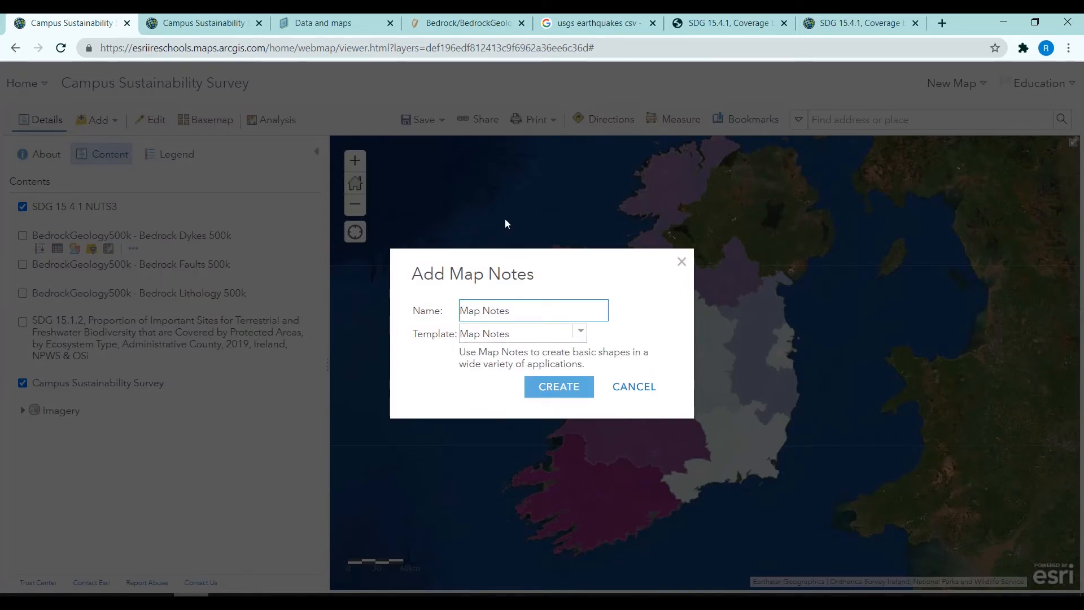
left_click(553, 389)
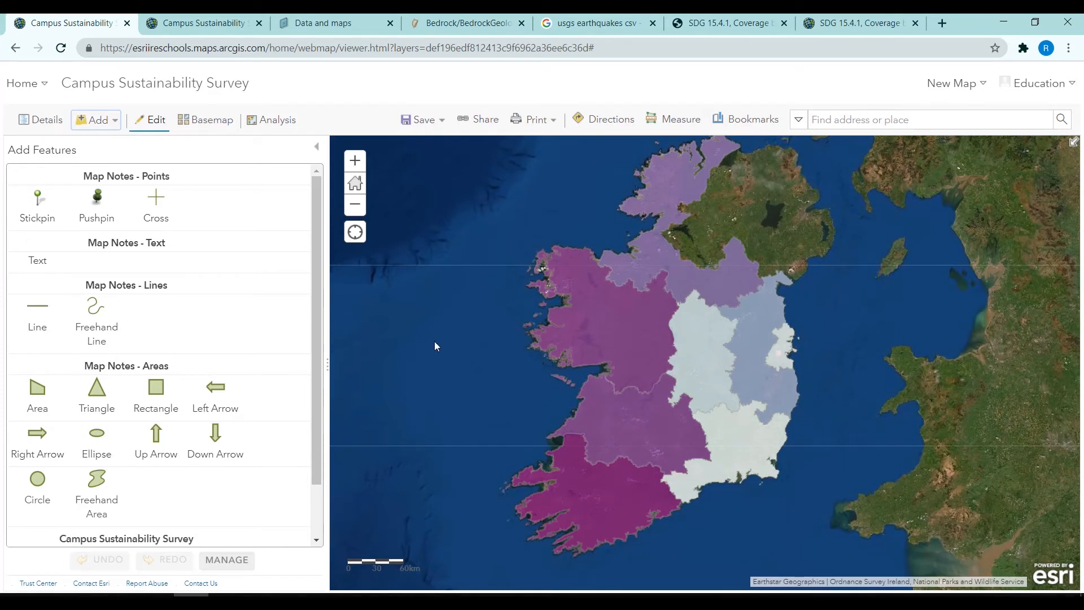
- Place a Stickpin map note in central Ireland, delete it again and leave feature editing
left_click(40, 213)
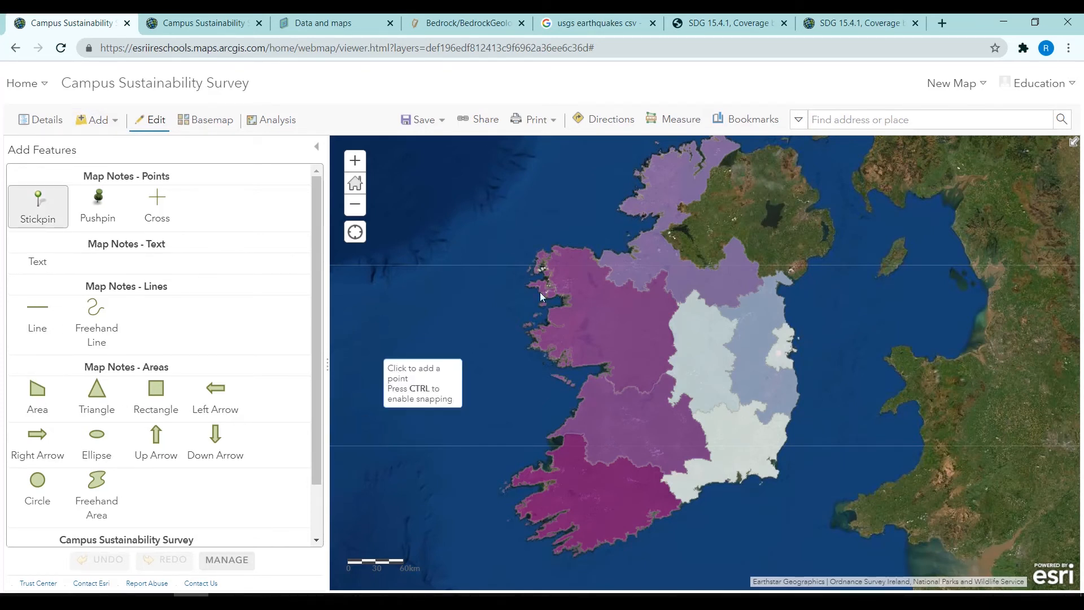
left_click(711, 350)
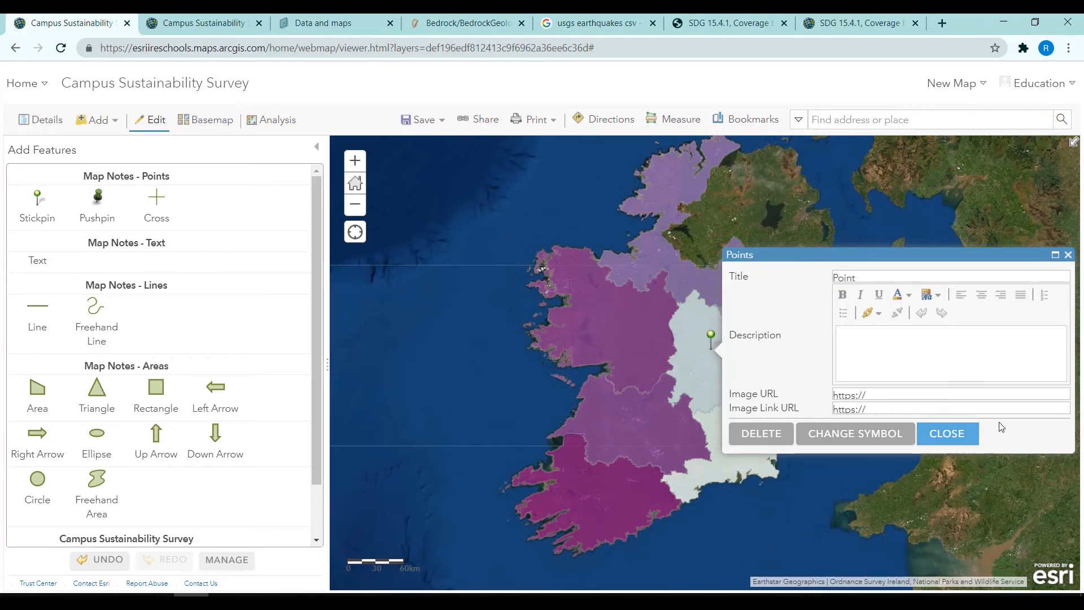
left_click(760, 440)
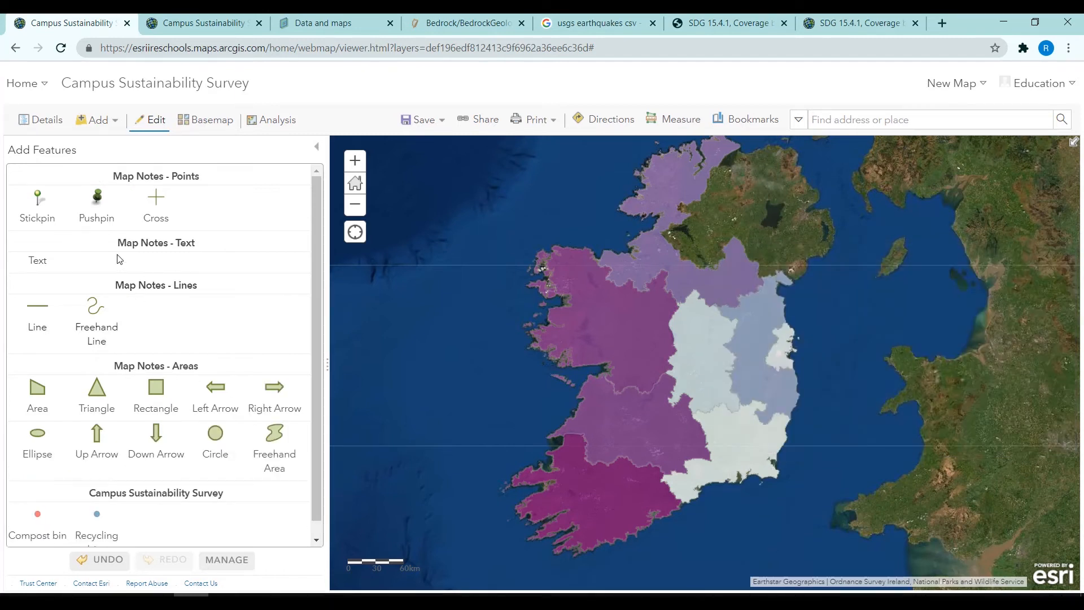
left_click(150, 119)
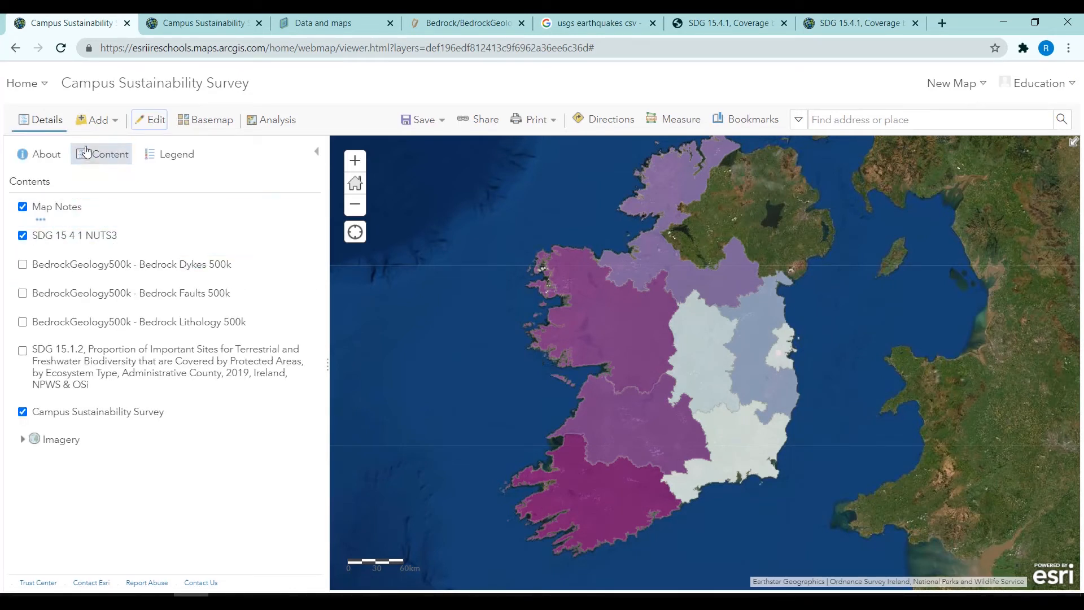
left_click(96, 121)
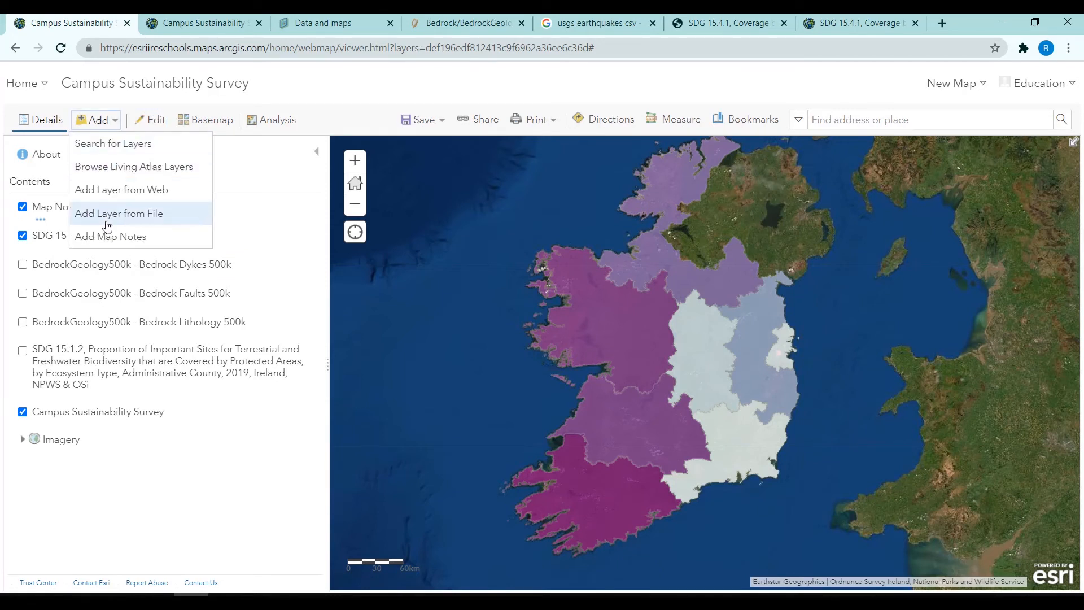
left_click(243, 496)
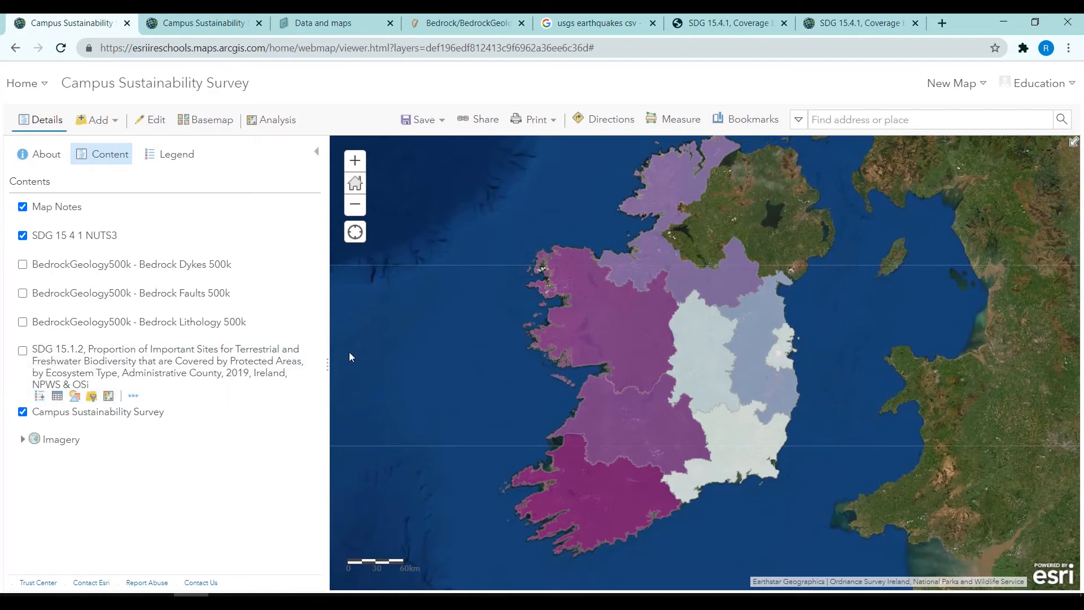
- Open the USGS earthquake Spreadsheet Format page and download the Past Day feed of All Earthquakes as a CSV file
left_click(631, 20)
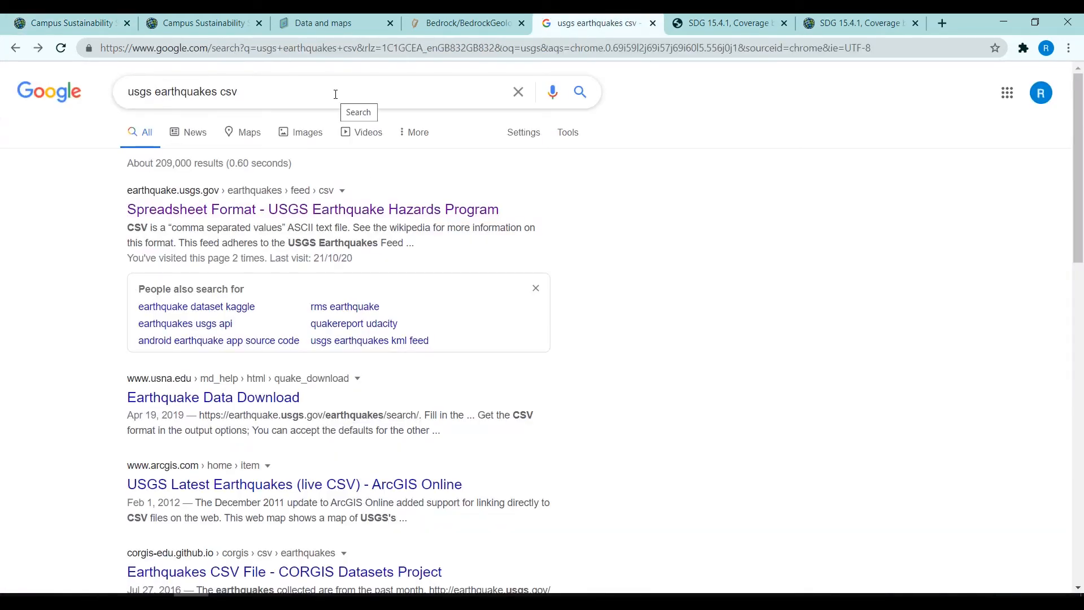
left_click(293, 218)
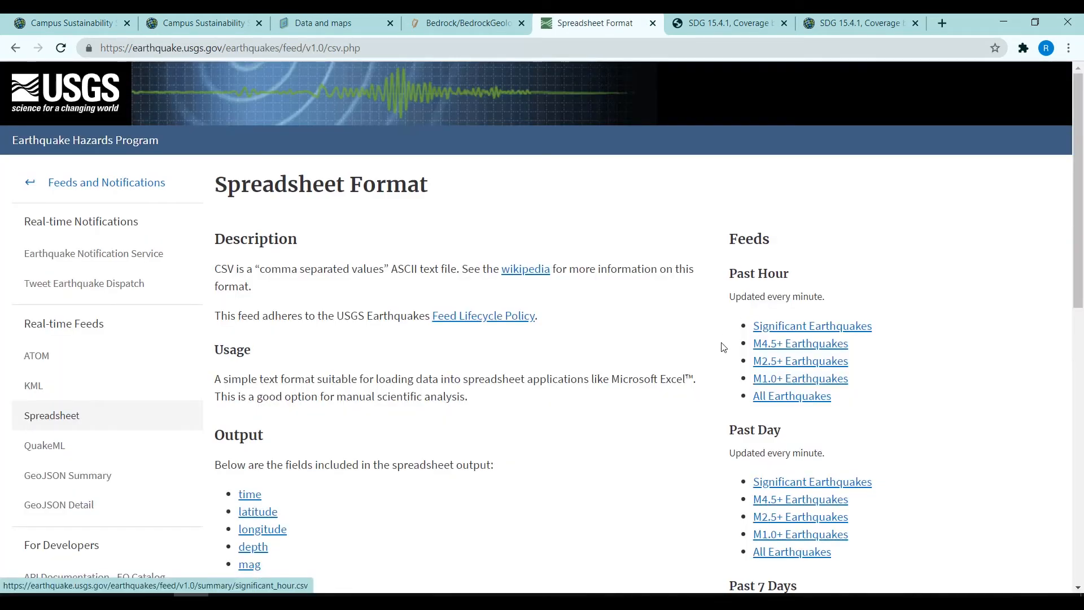
scroll(711, 333, "down", 4)
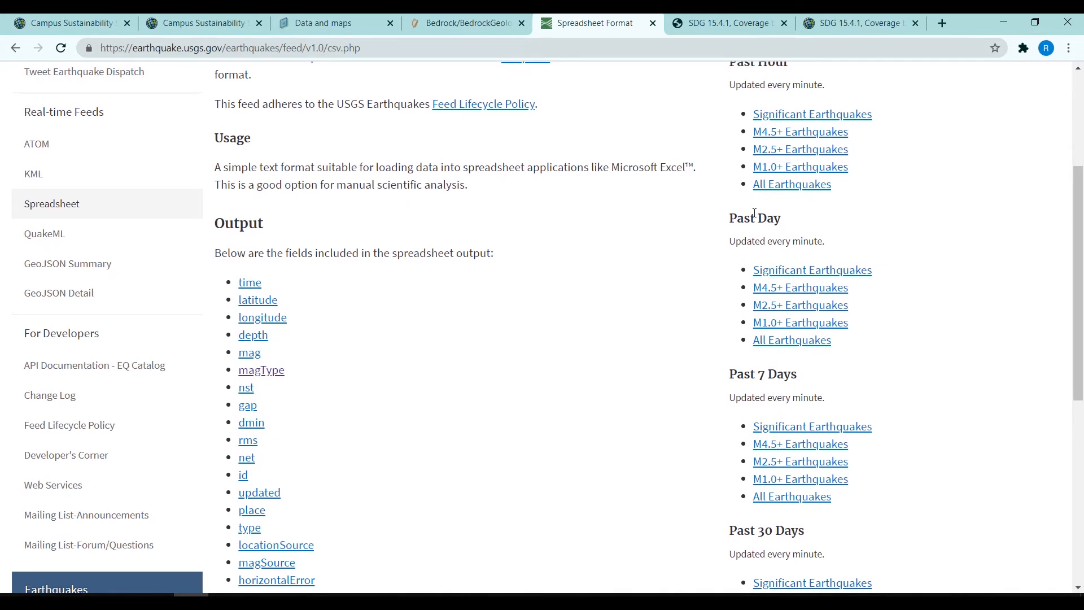
left_click(772, 342)
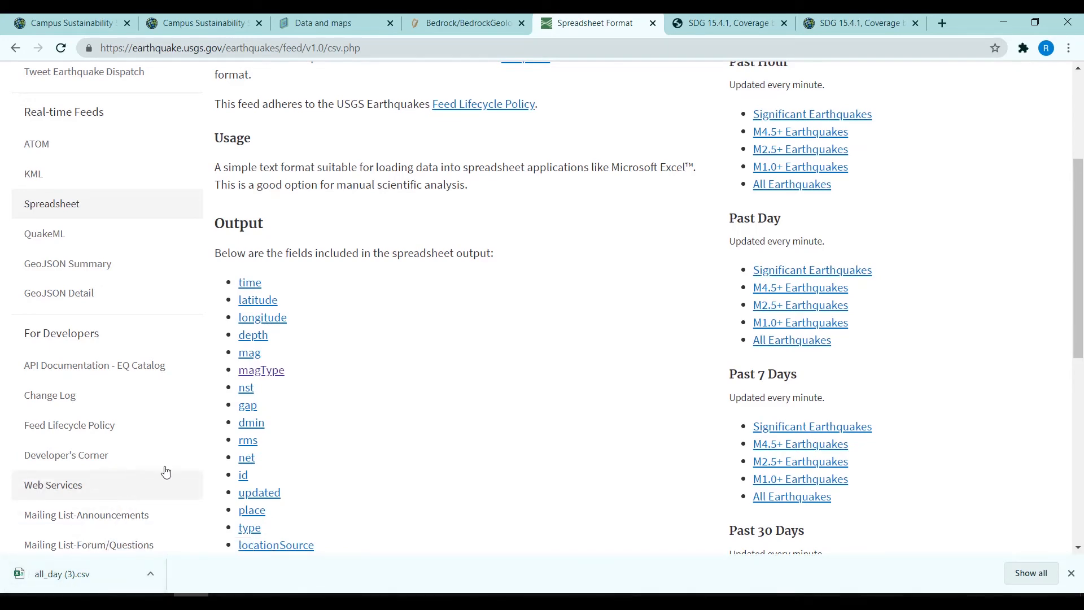
- On the survey map, hide the SDG 15 4 1 NUTS3 and Map Notes layers and add the downloaded all_day (3).csv file
left_click(79, 24)
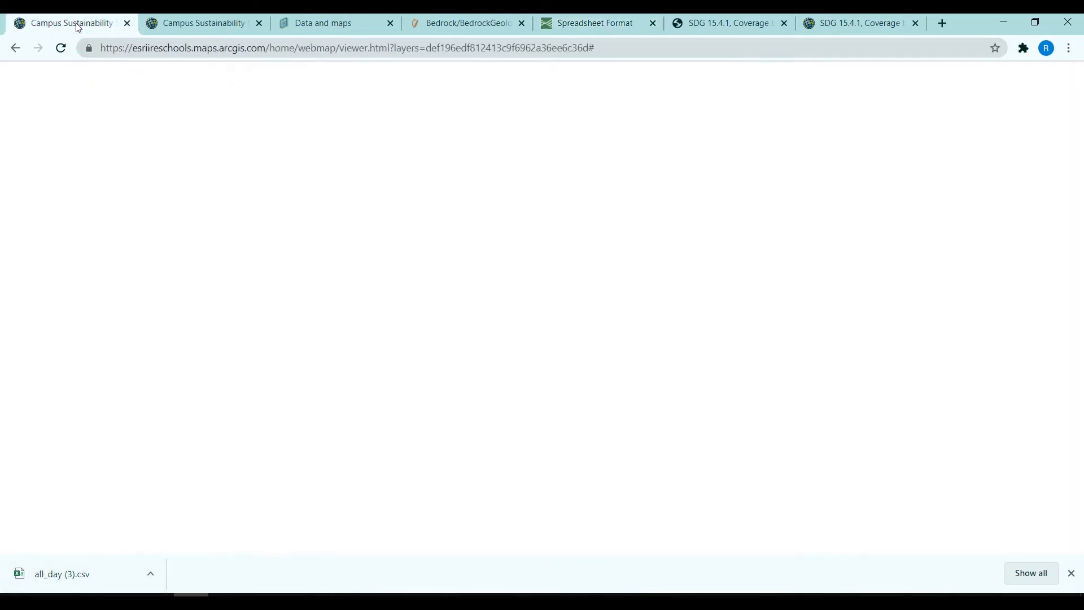
left_click(23, 235)
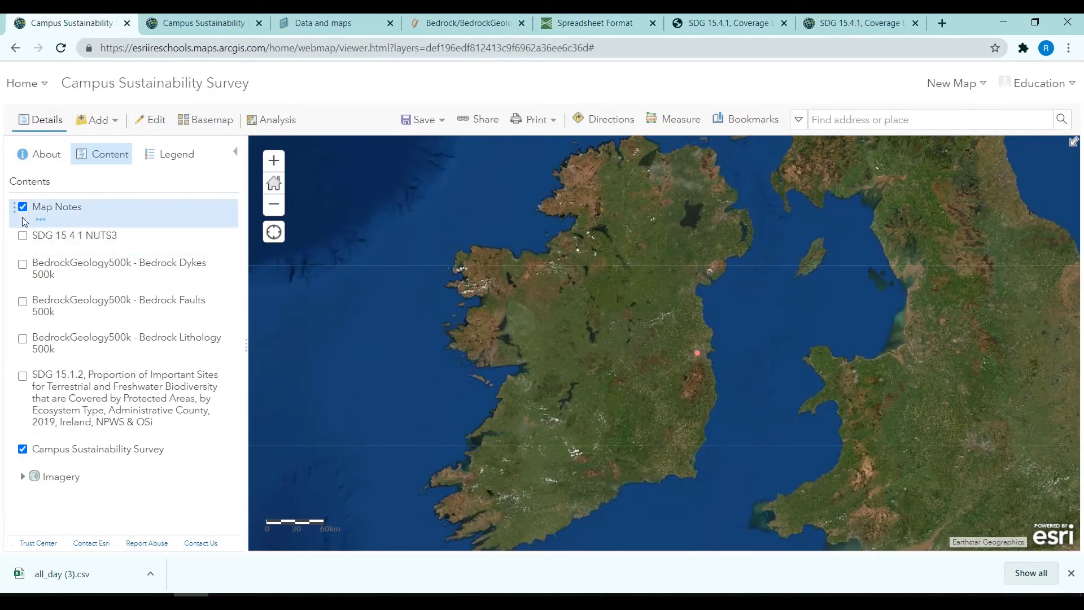
left_click(22, 206)
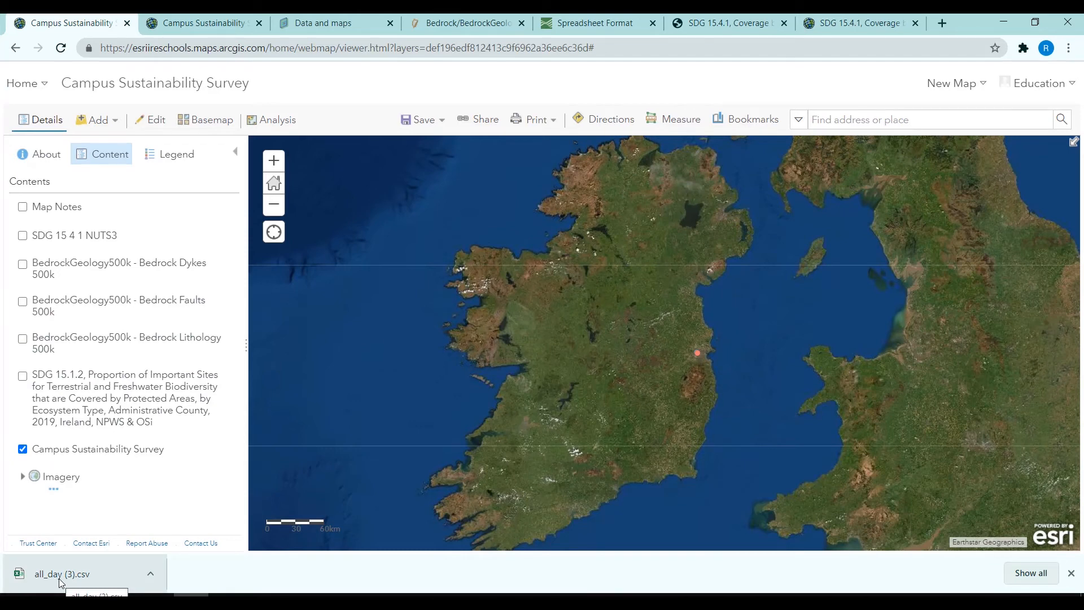
left_click_drag(61, 581, 382, 412)
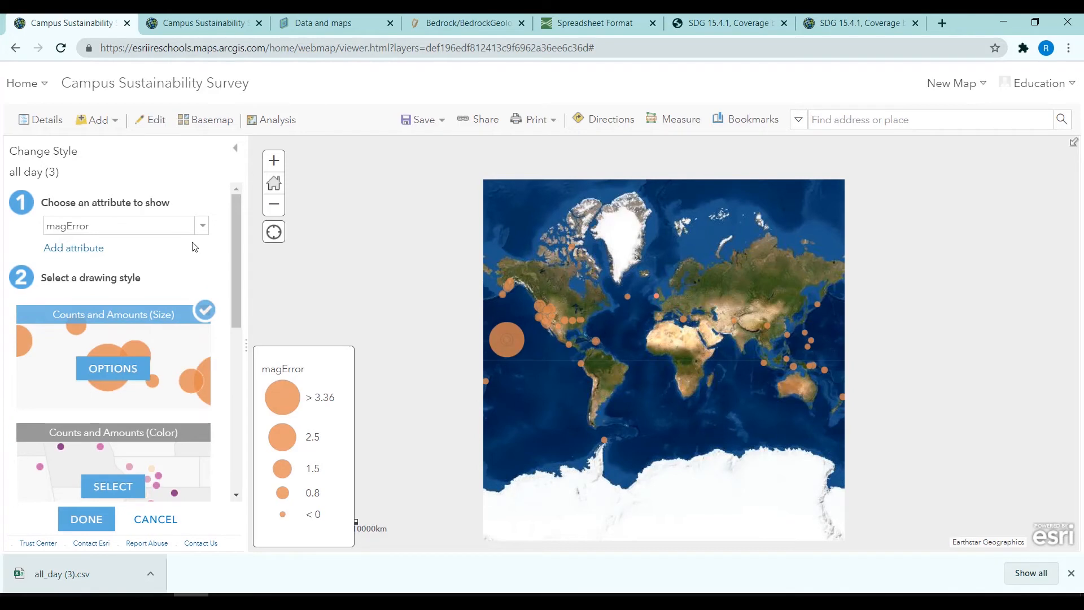
- Style the all day (3) layer by the mag attribute using Counts and Amounts (Color)
left_click(202, 225)
left_click(110, 276)
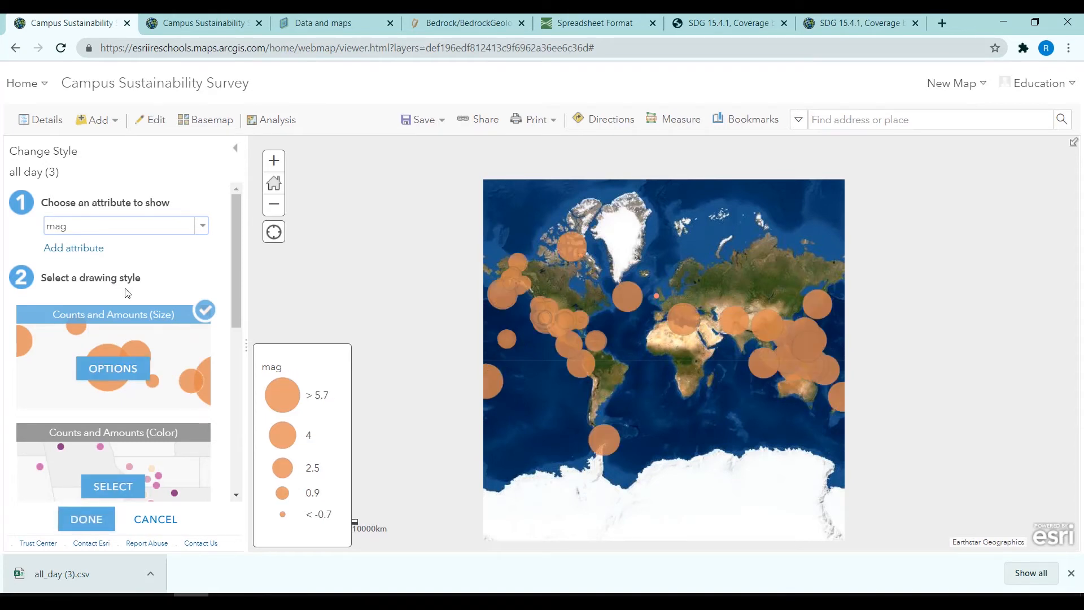
scroll(130, 428, "down", 1)
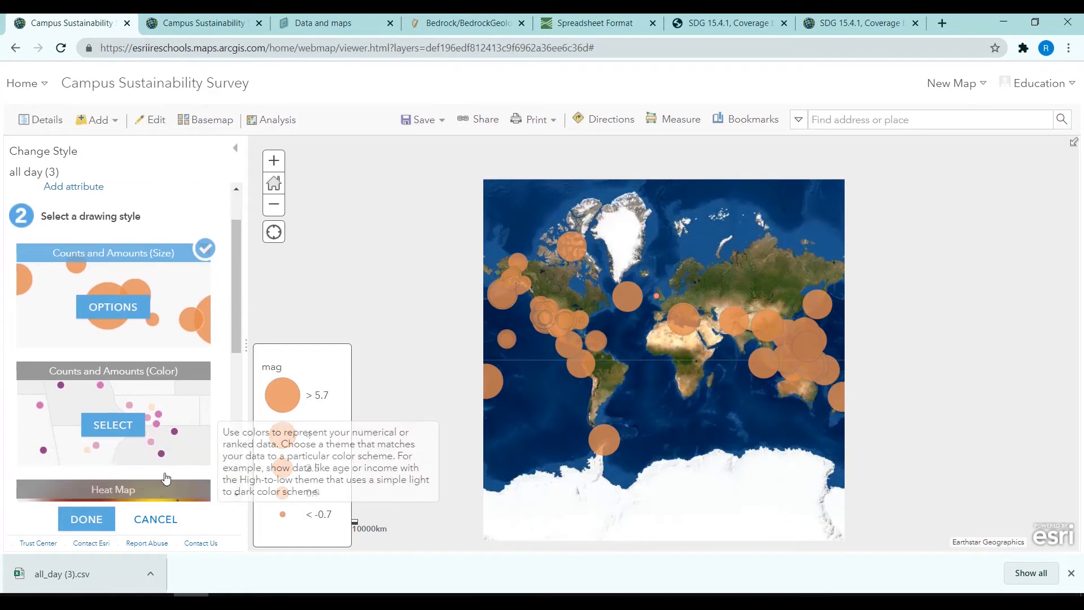
left_click(130, 427)
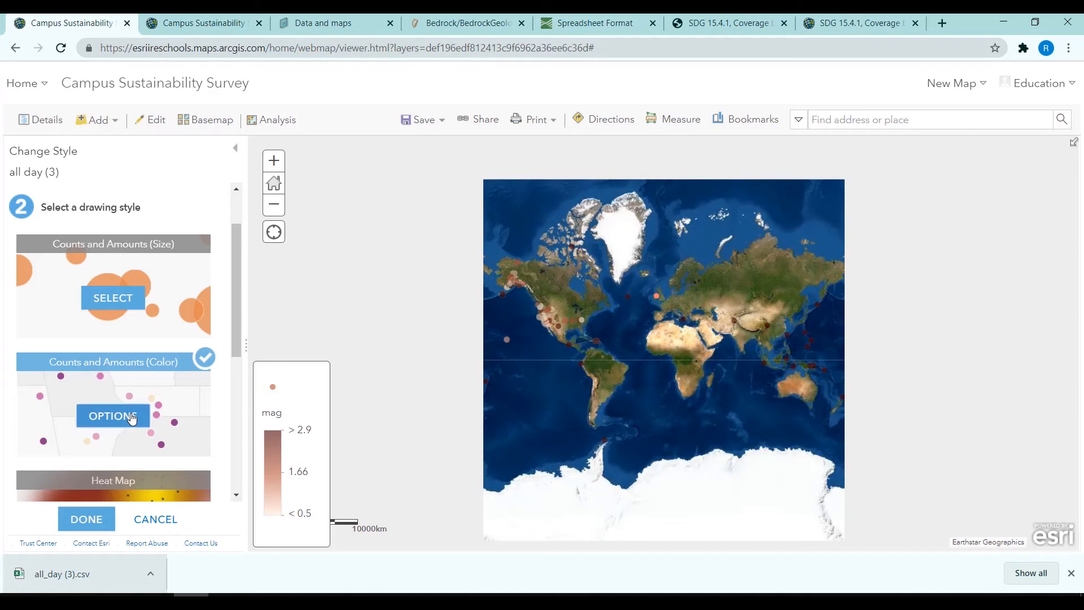
- Give the magnitude symbols the dark purple to cream colour ramp and finish the layer styling
left_click(131, 417)
left_click(214, 303)
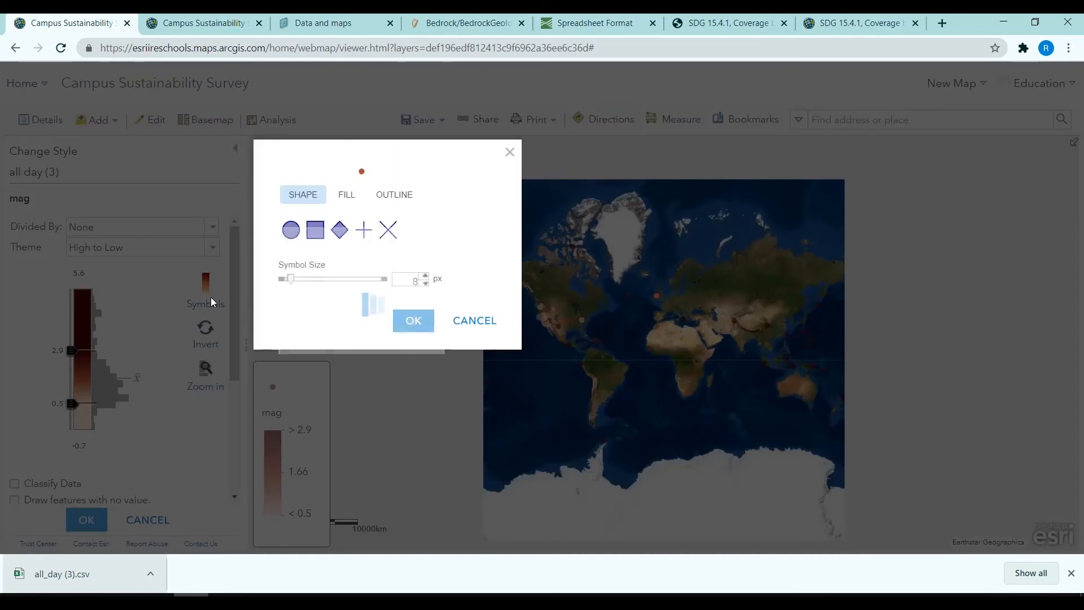
left_click(345, 195)
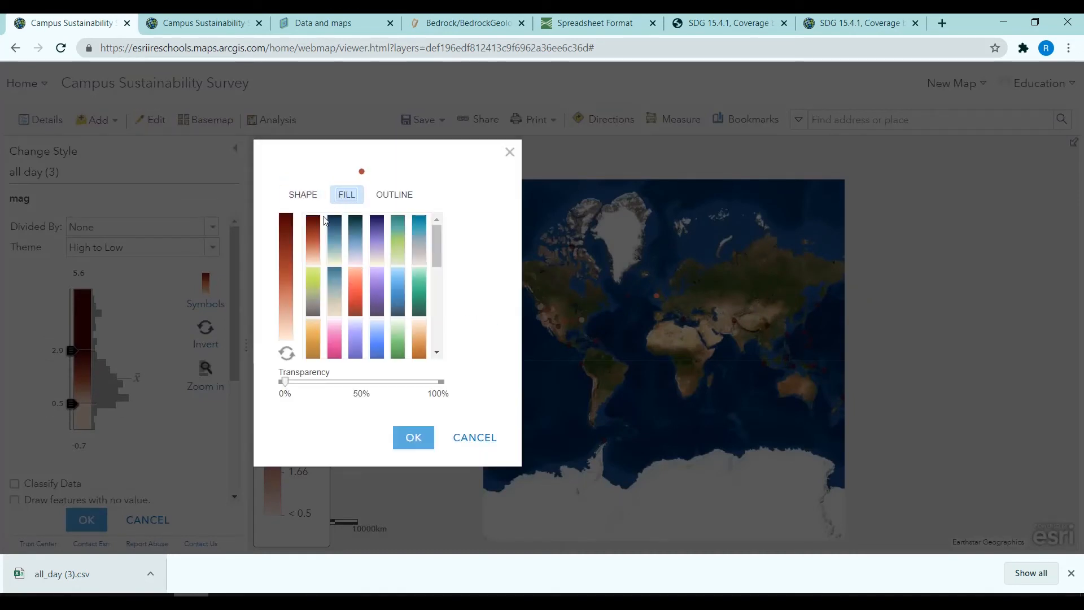
left_click(373, 242)
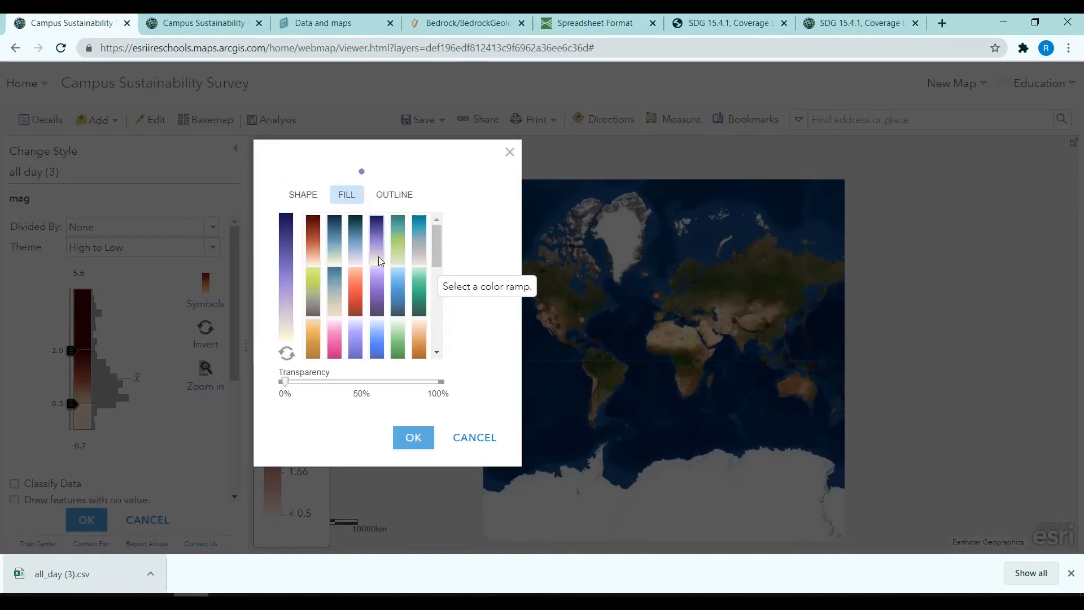
left_click(413, 437)
left_click(91, 517)
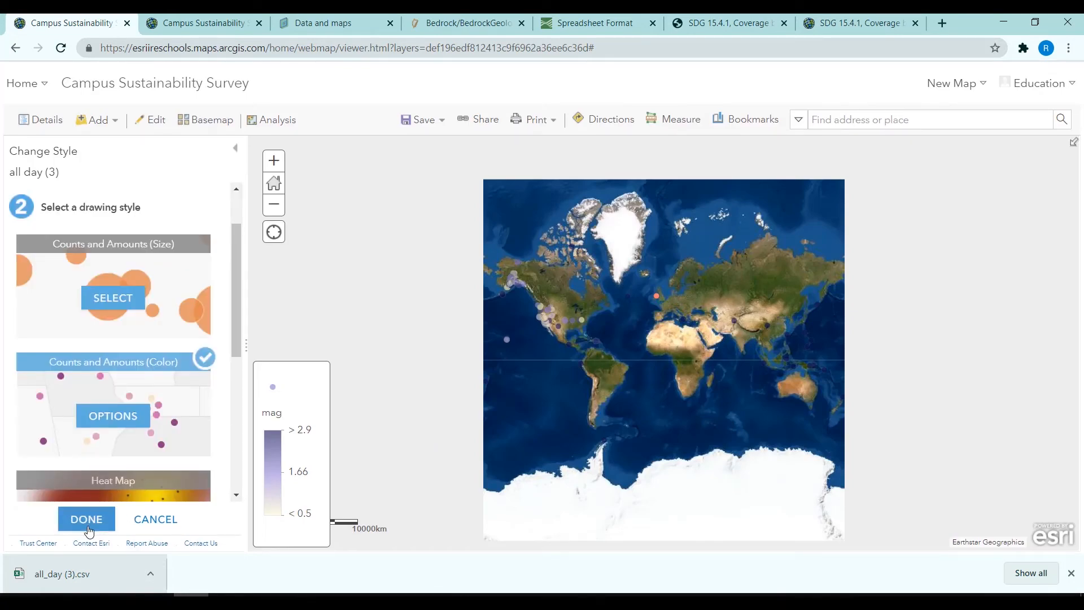
left_click(88, 520)
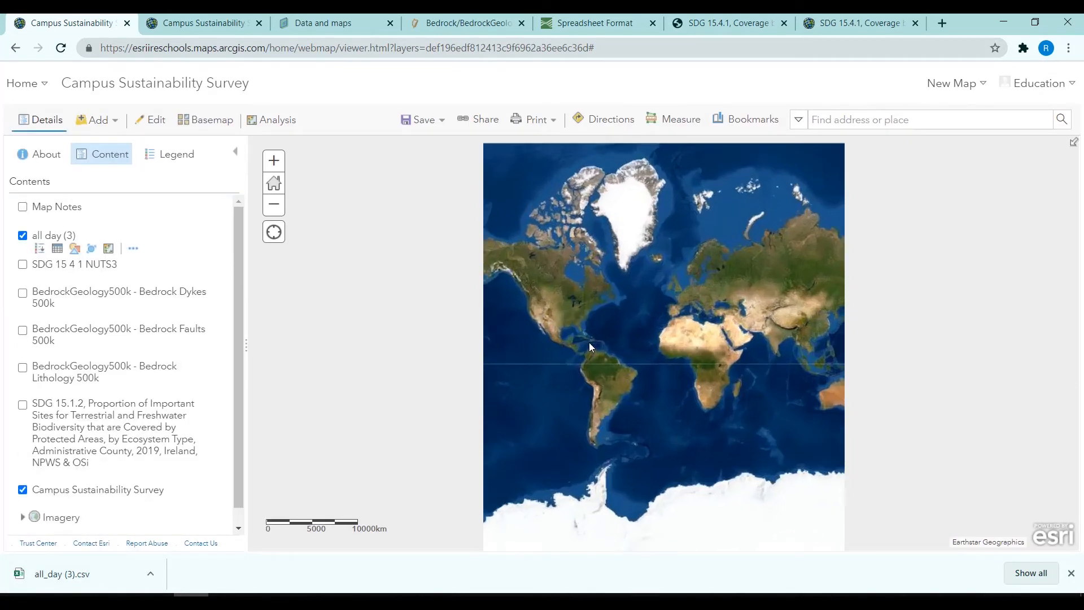
- Try clustering the all day (3) earthquake points, check the clusters over North America at several scales, and turn clustering off again
scroll(589, 345, "up", 1)
left_click_drag(657, 308, 547, 363)
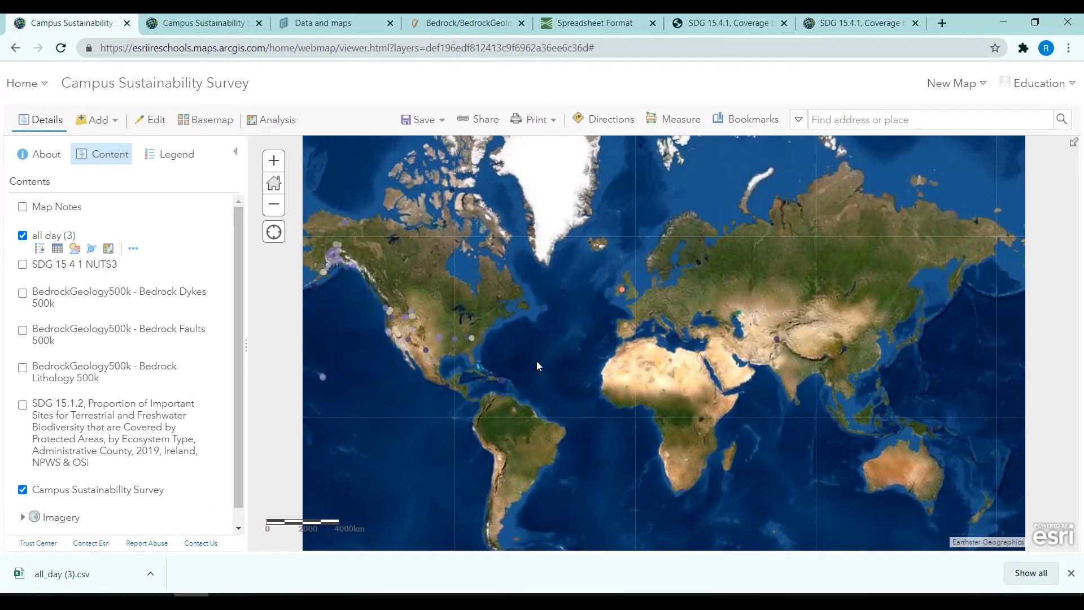
left_click(91, 248)
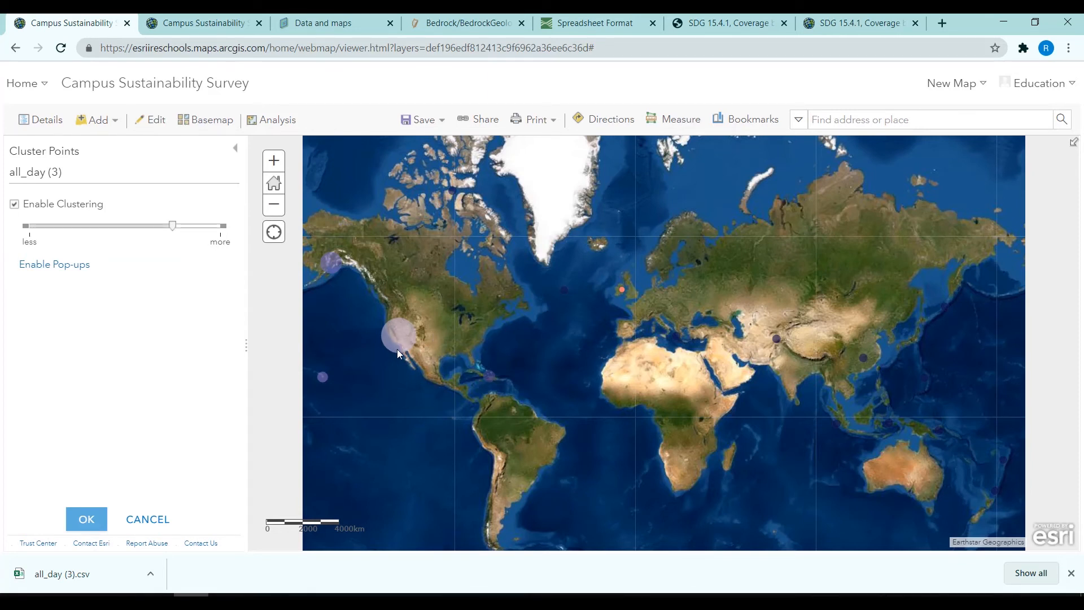
scroll(406, 334, "up", 3)
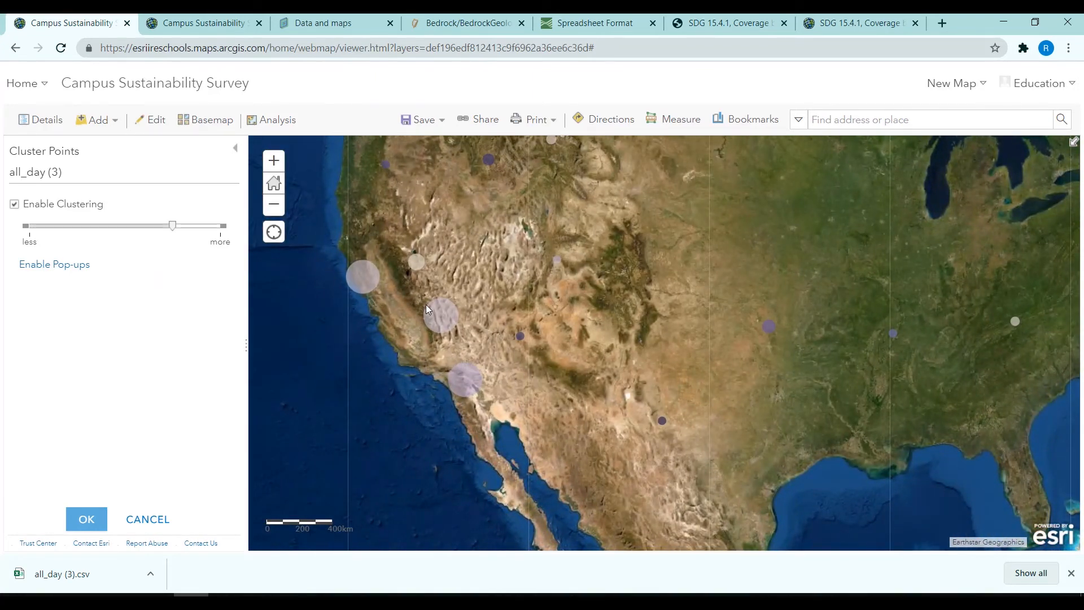
scroll(435, 319, "up", 1)
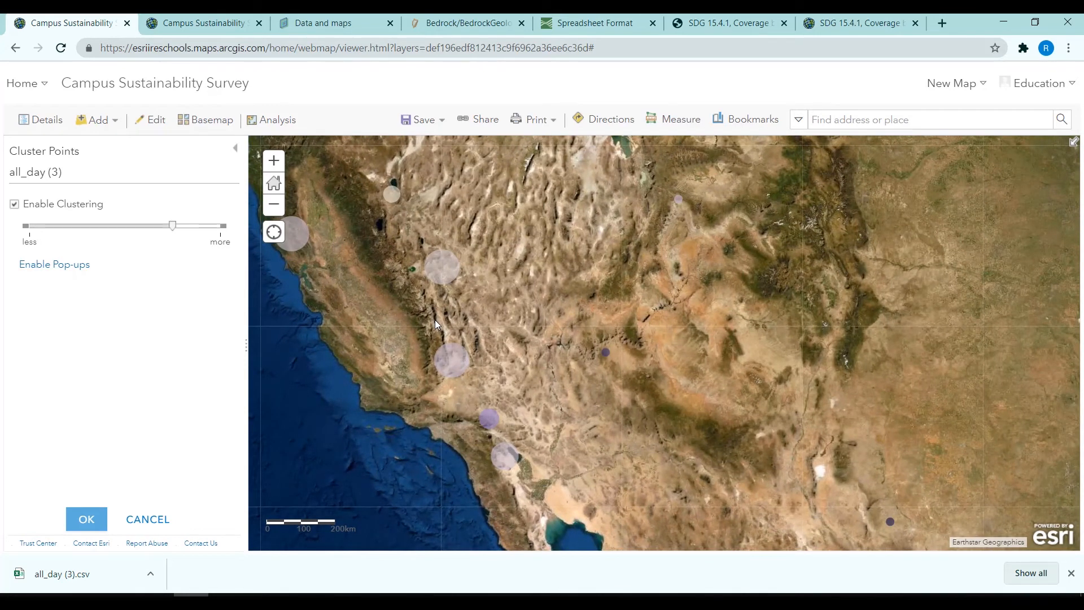
scroll(435, 319, "down", 2)
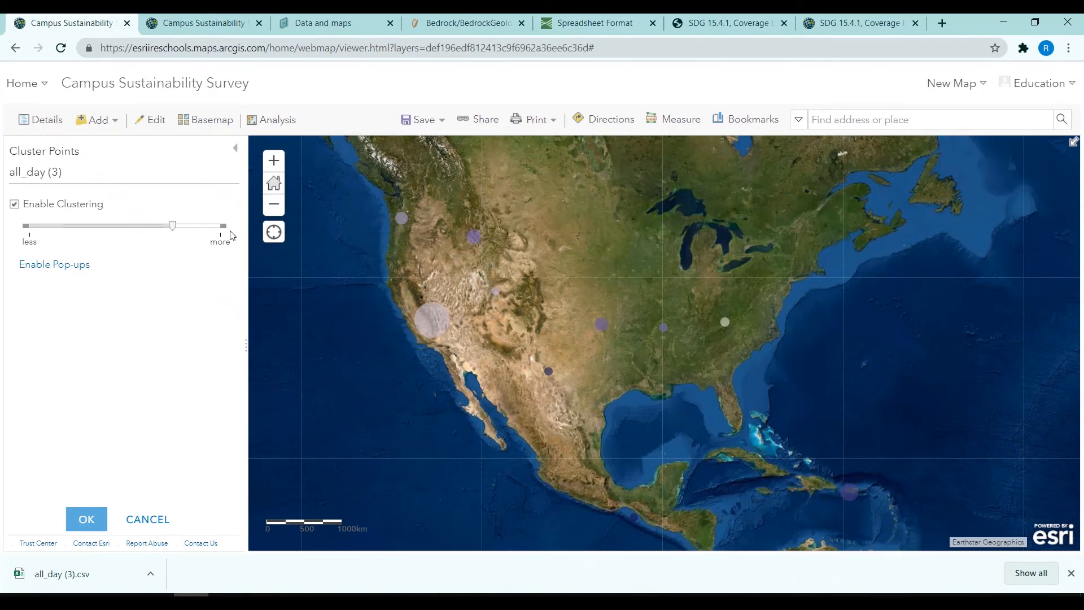
left_click(14, 204)
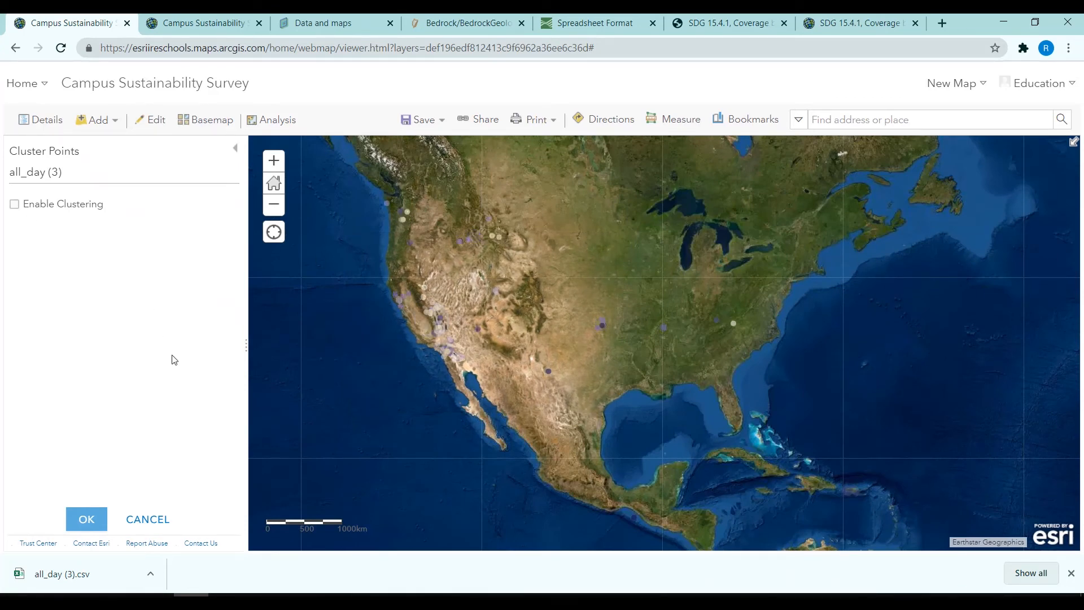
left_click(87, 518)
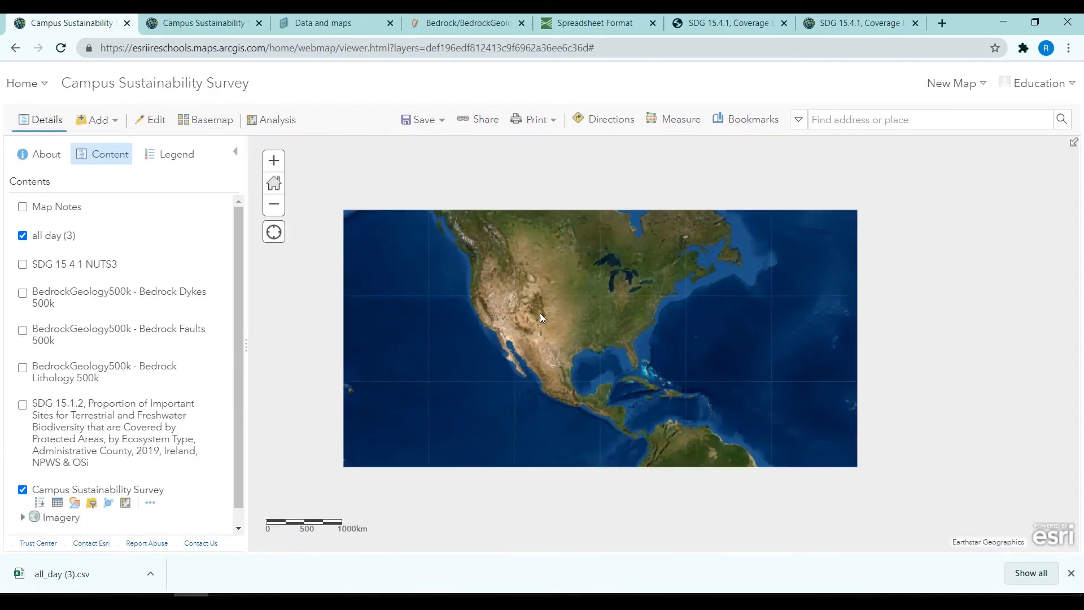
- Place a trial Compost bin point in the Campus Sustainability Survey layer, southwest of the existing survey points in Ireland, and delete it
scroll(540, 313, "down", 2)
left_click_drag(659, 317, 540, 343)
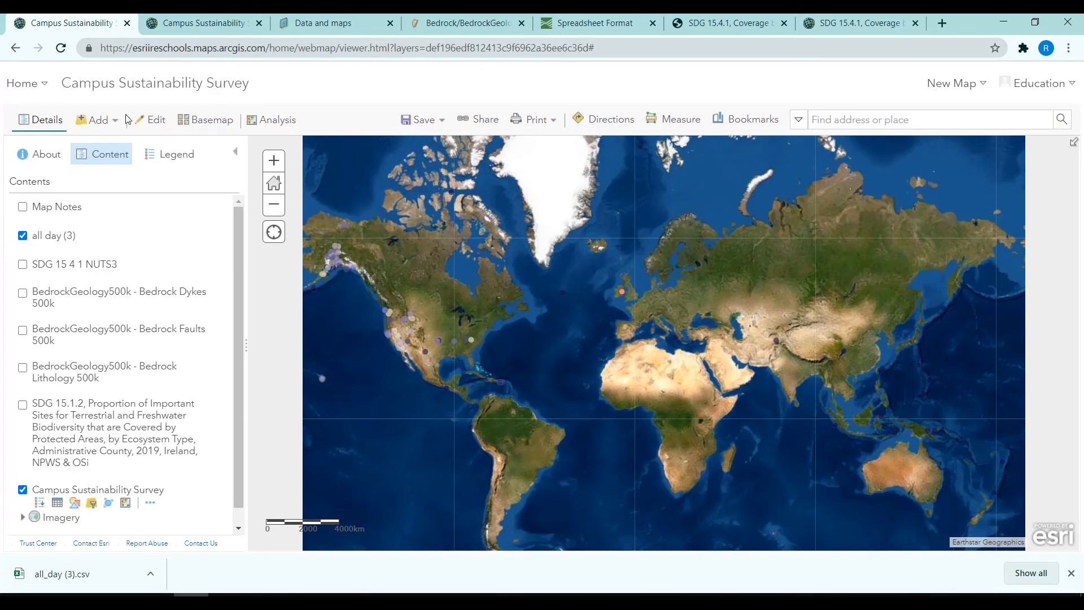
left_click(150, 123)
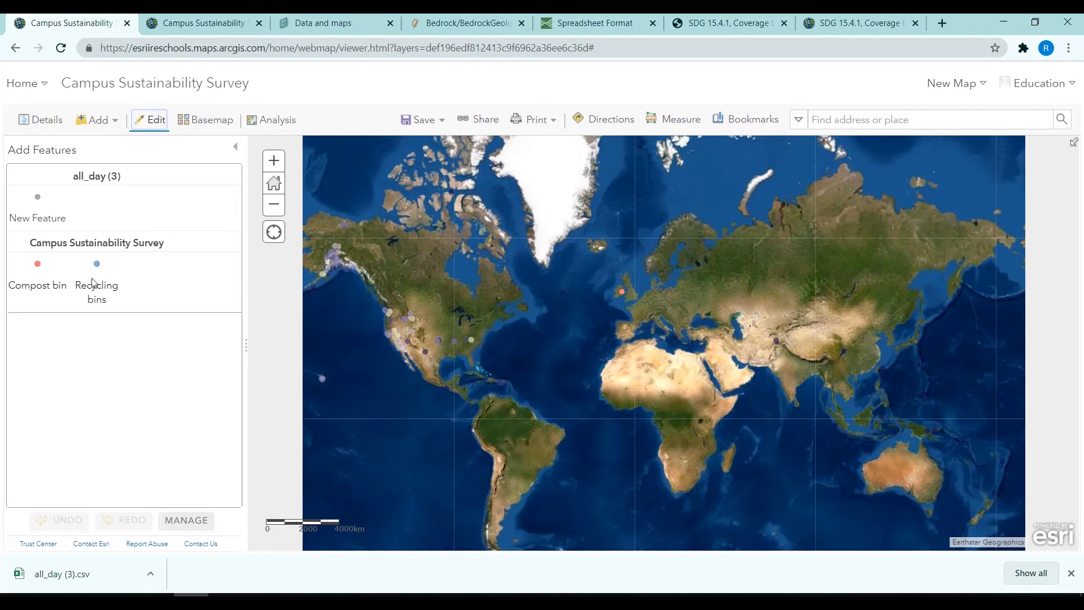
left_click(35, 273)
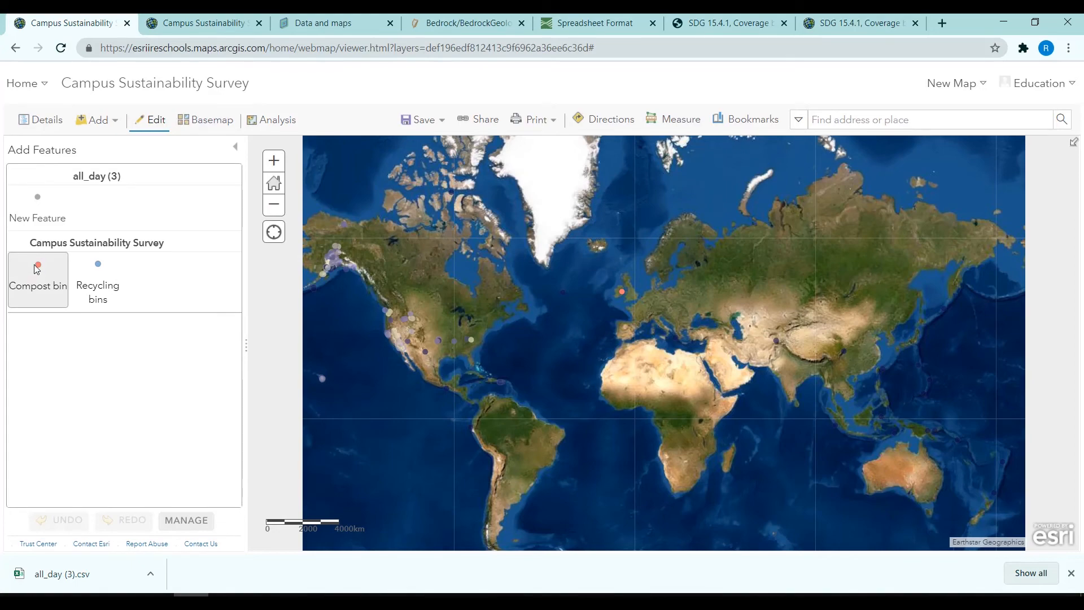
scroll(622, 289, "up", 2)
scroll(621, 289, "up", 4)
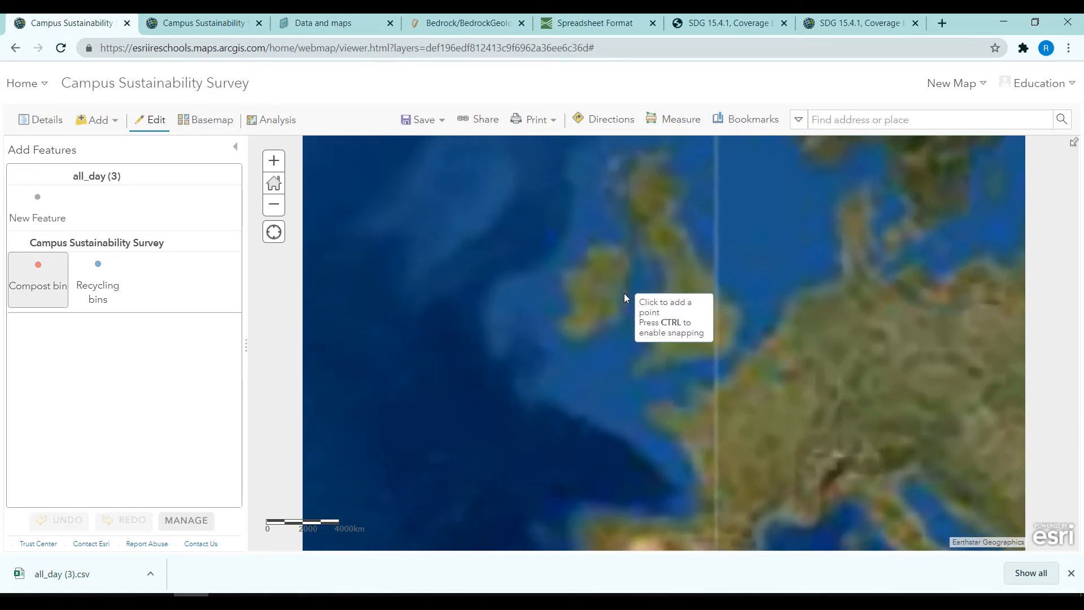
scroll(625, 417, "up", 2)
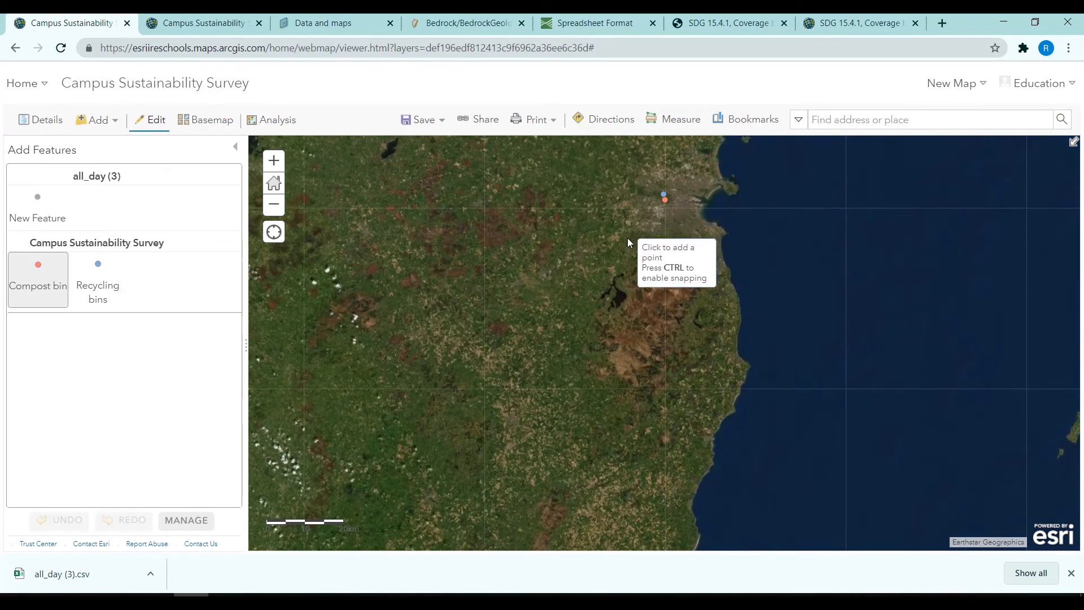
left_click(627, 238)
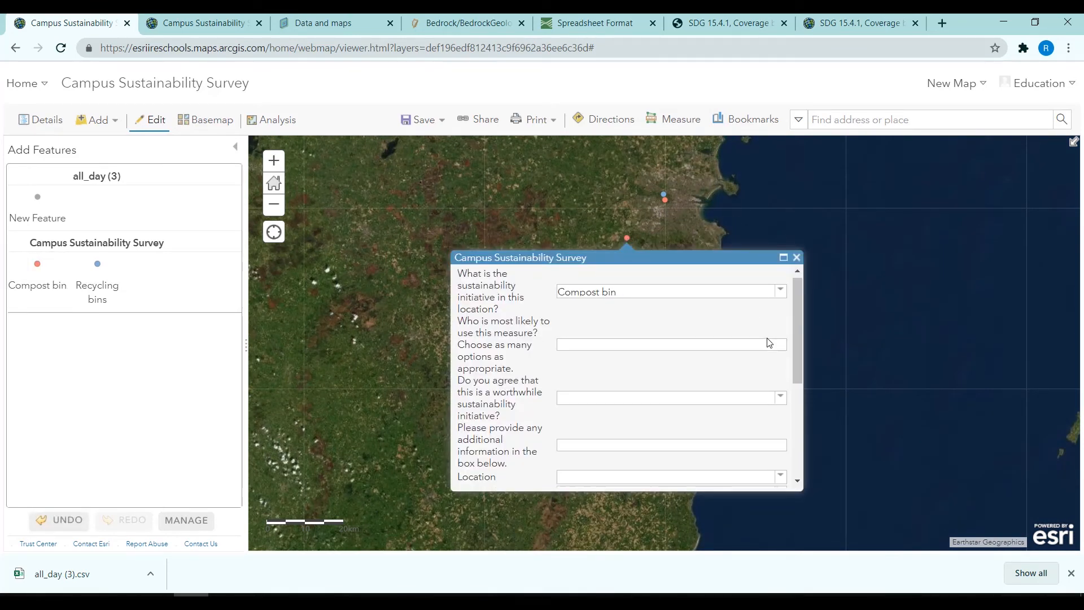
scroll(769, 346, "down", 4)
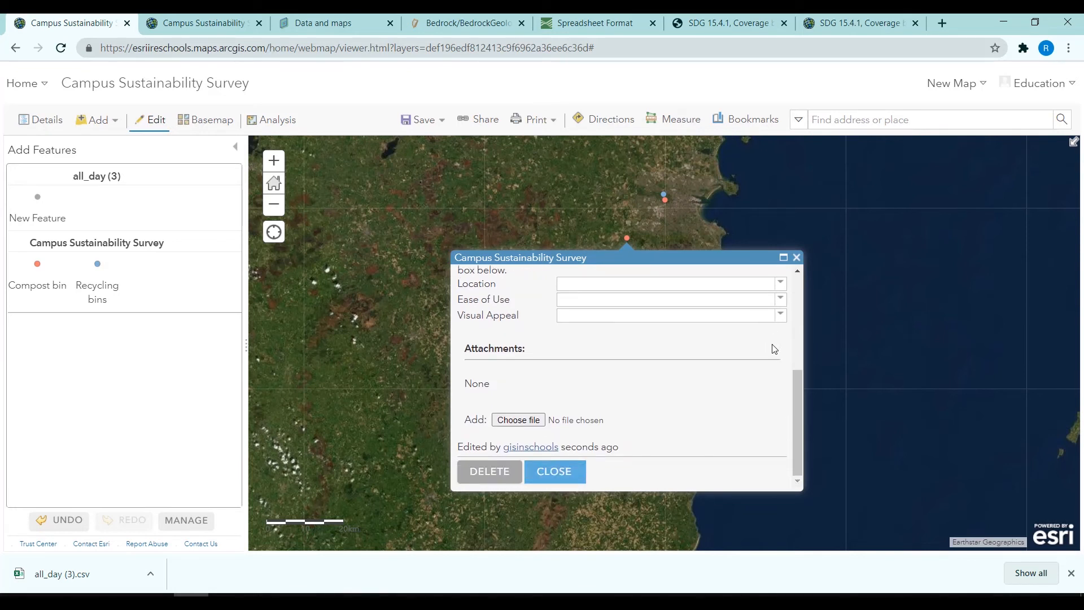
left_click(504, 480)
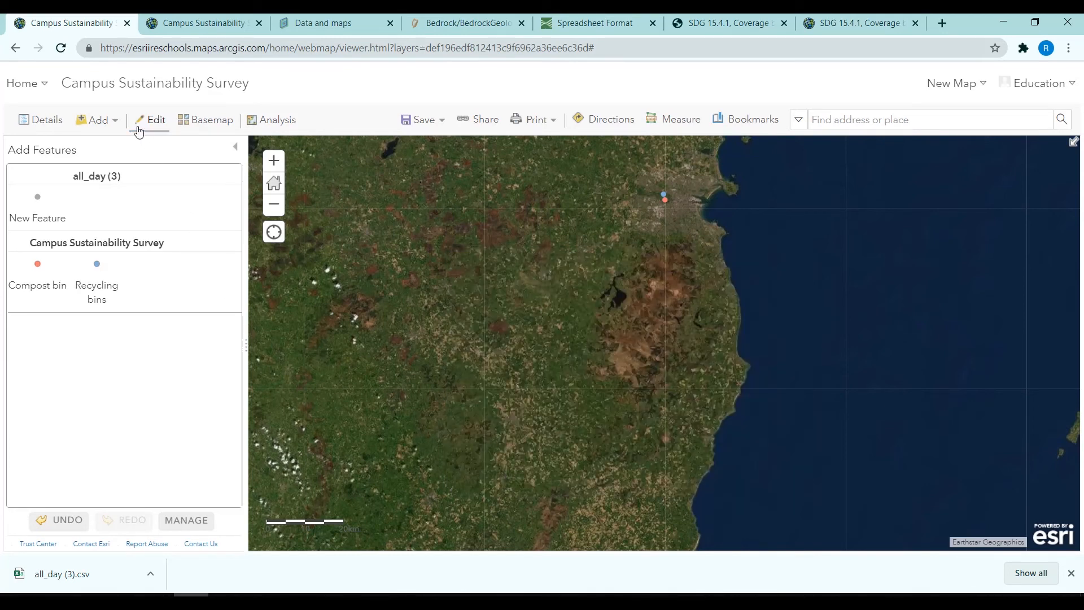
- Review the attribute form of the existing Recycling bins survey point, close it and leave editing mode
left_click(664, 200)
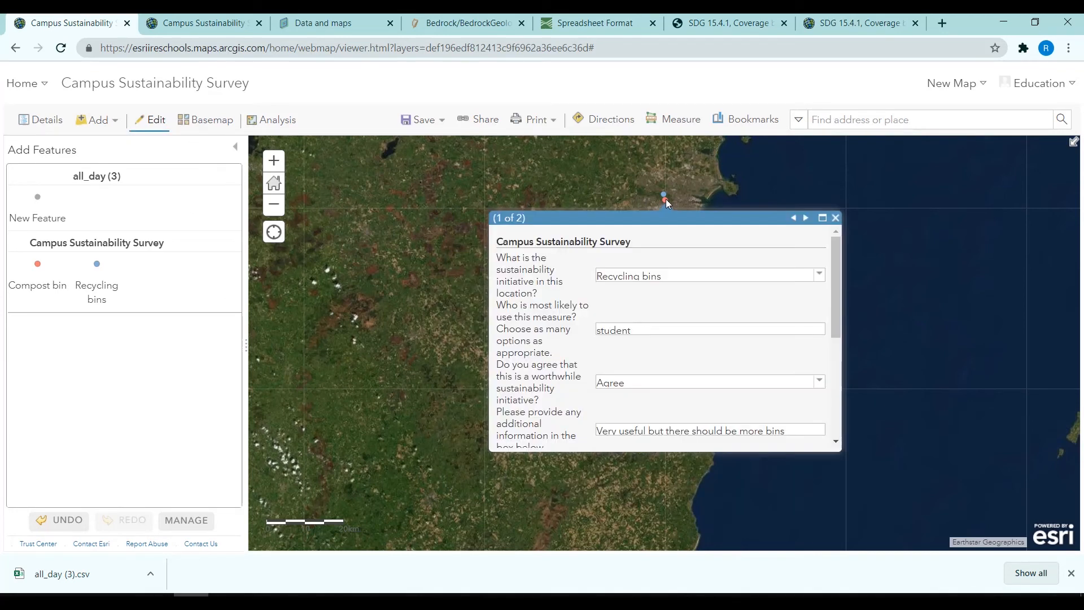
scroll(709, 361, "down", 1)
scroll(710, 359, "down", 5)
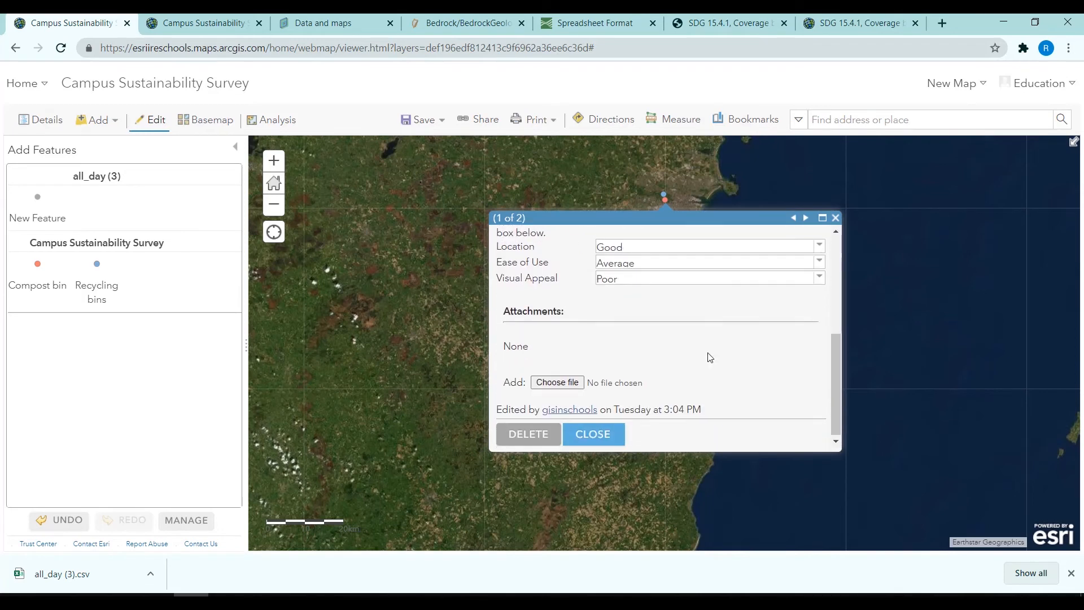
scroll(706, 356, "up", 5)
scroll(706, 355, "down", 5)
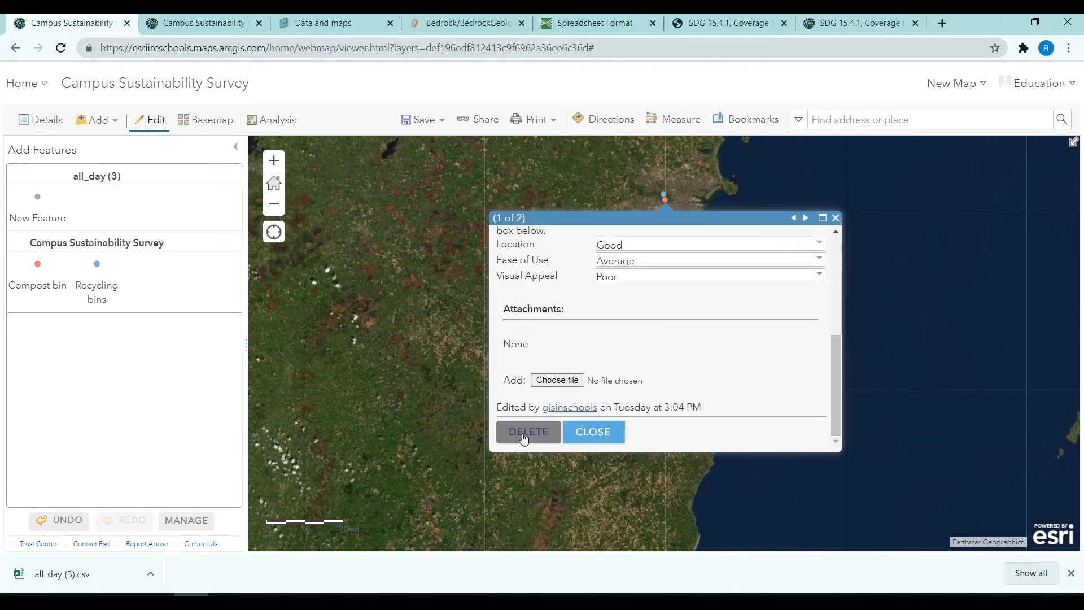
scroll(774, 374, "up", 5)
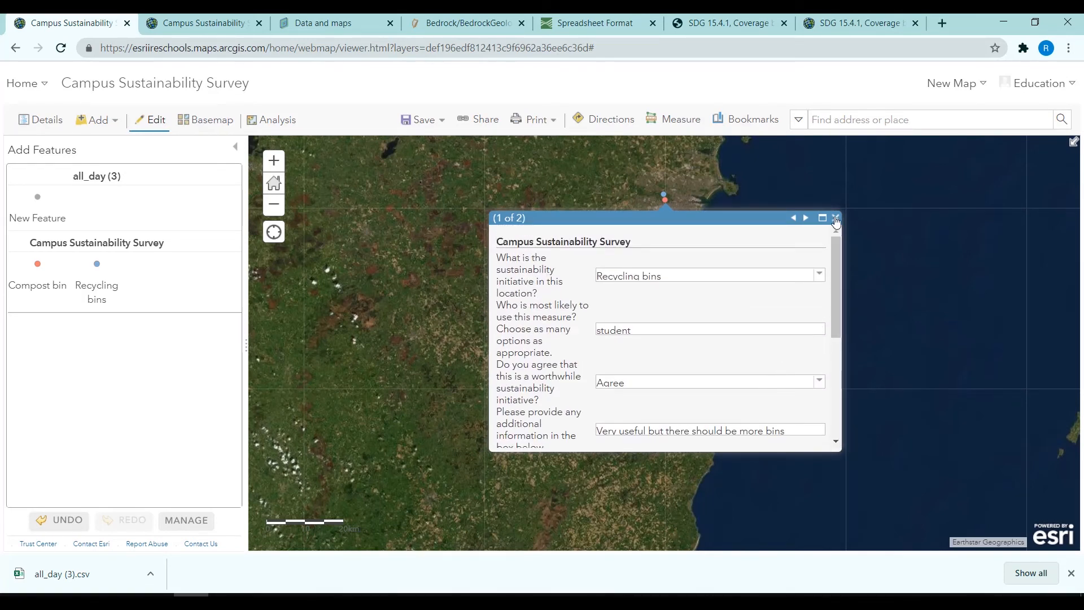
left_click(835, 218)
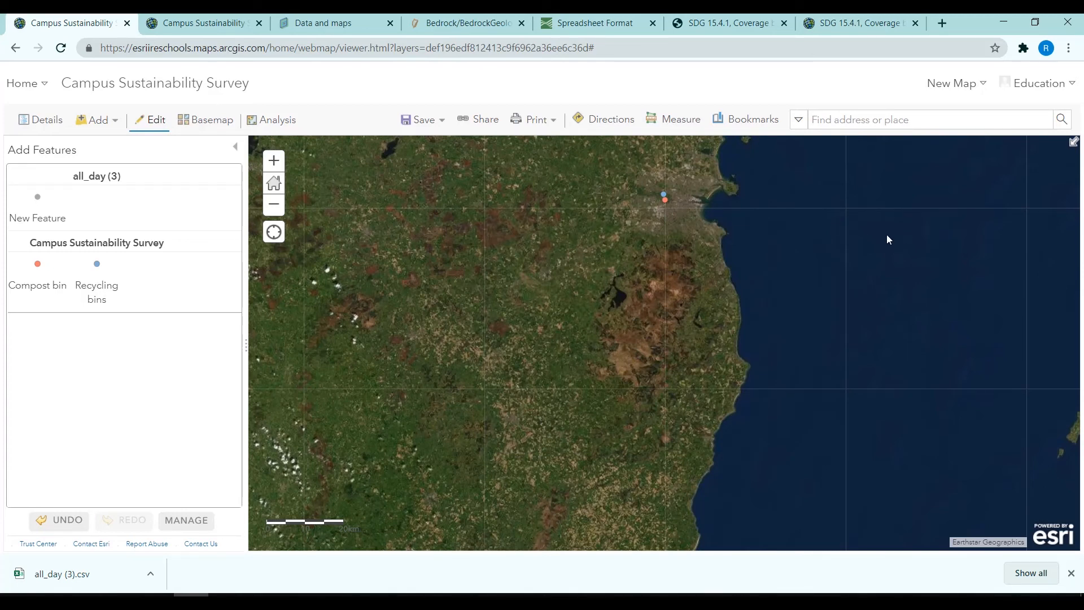
left_click(159, 126)
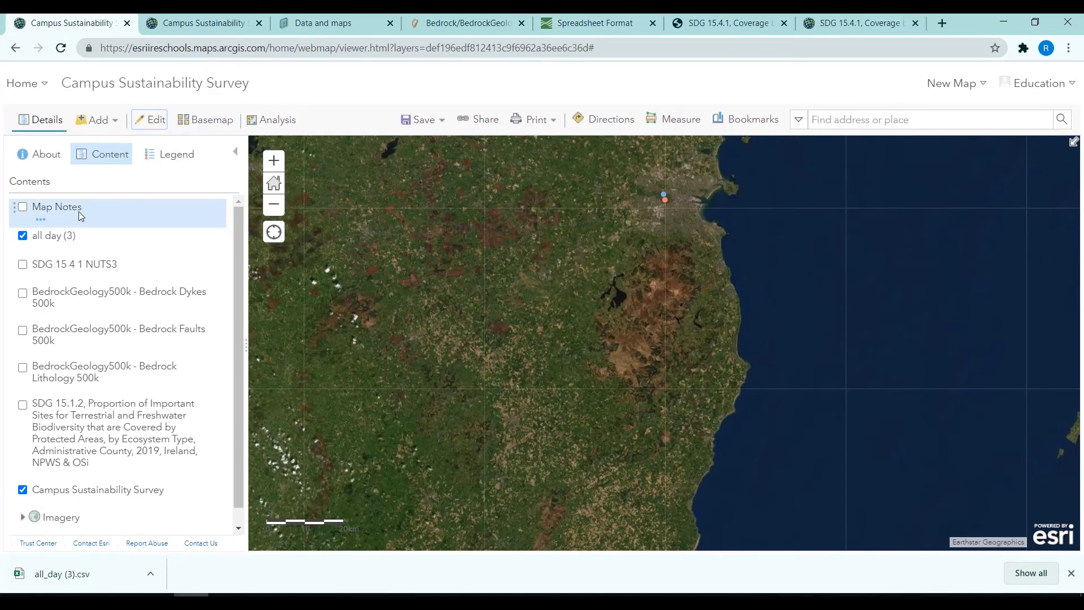
left_click(157, 123)
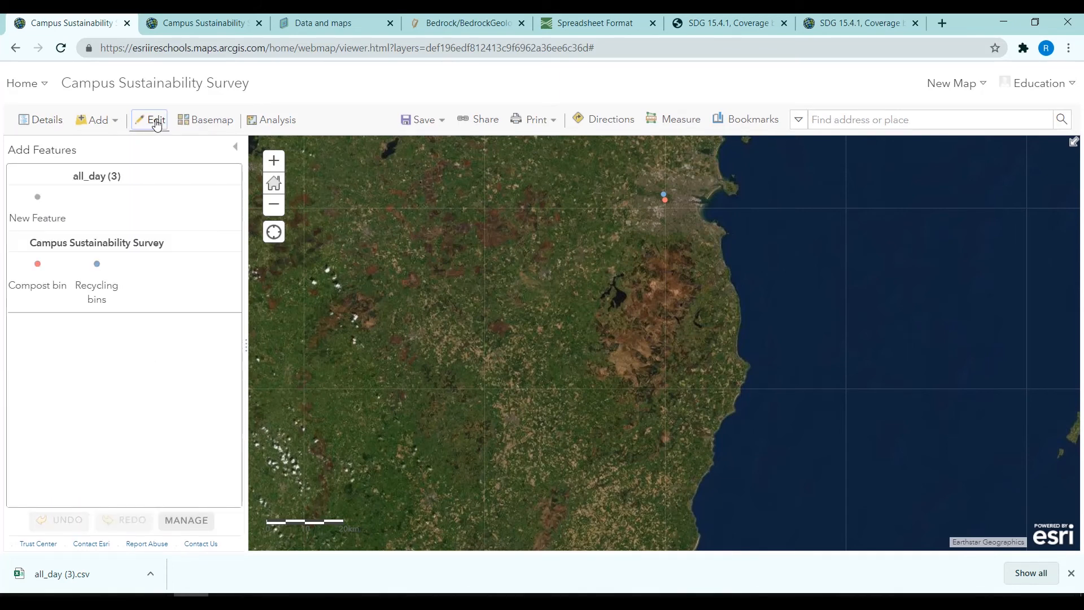
left_click(156, 124)
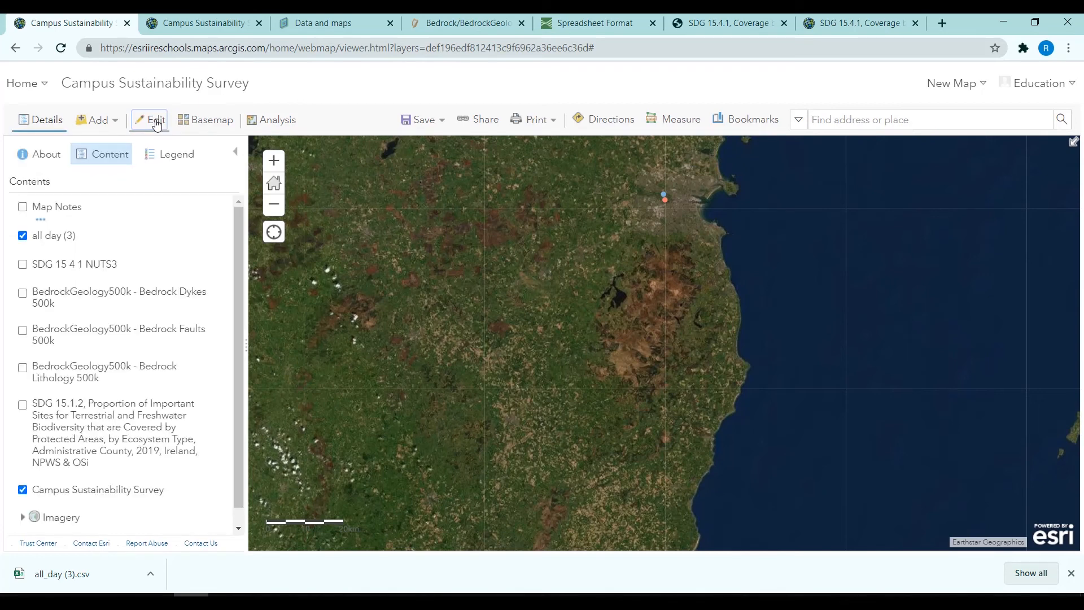
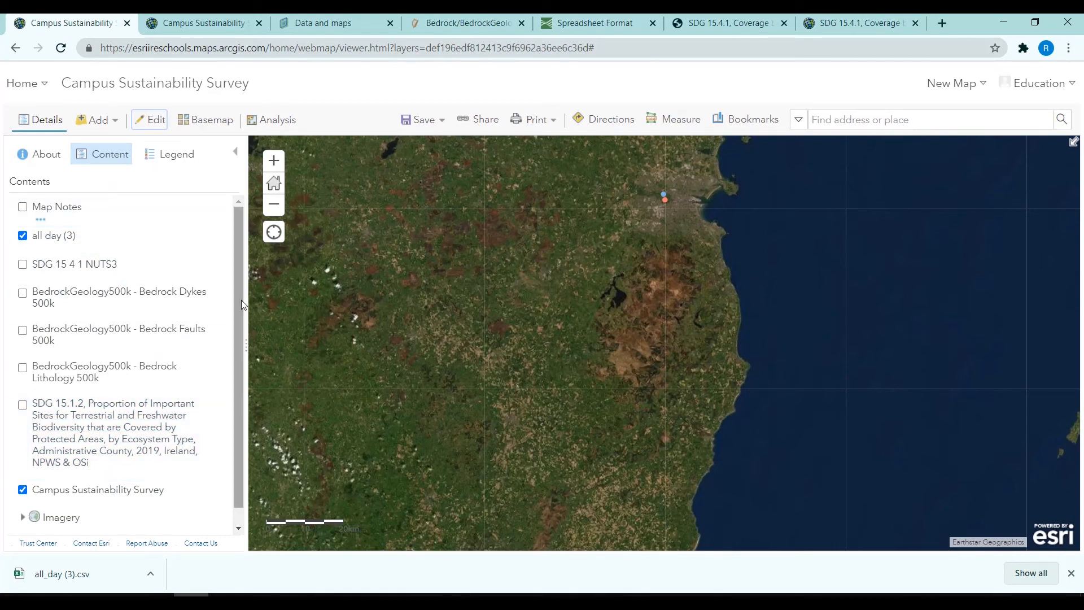
- Save the map as a new map titled Sustainability Map with the tag sustainability
left_click(420, 119)
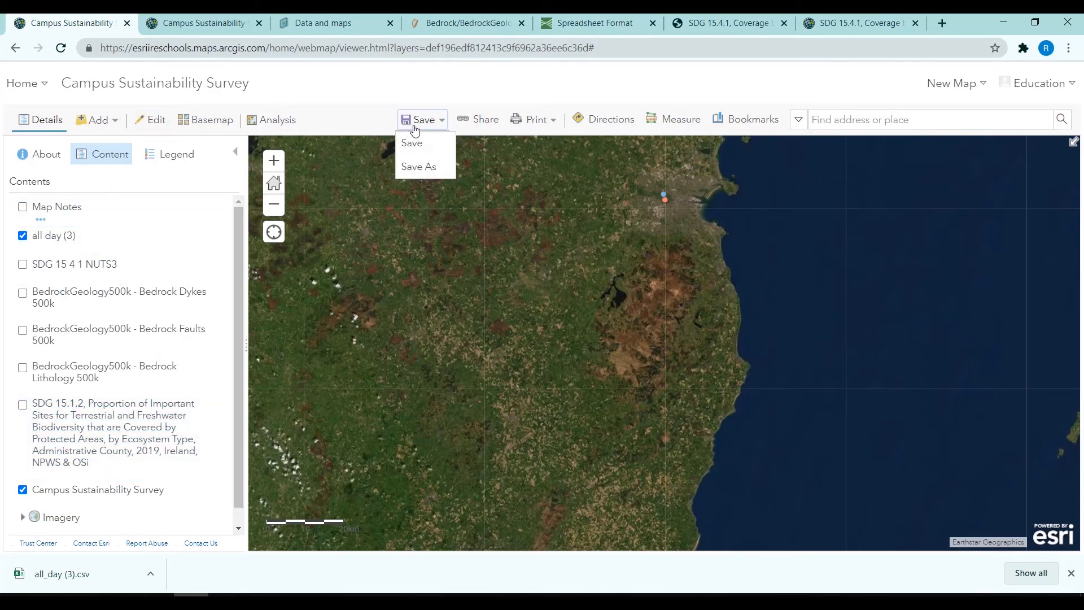
left_click(418, 168)
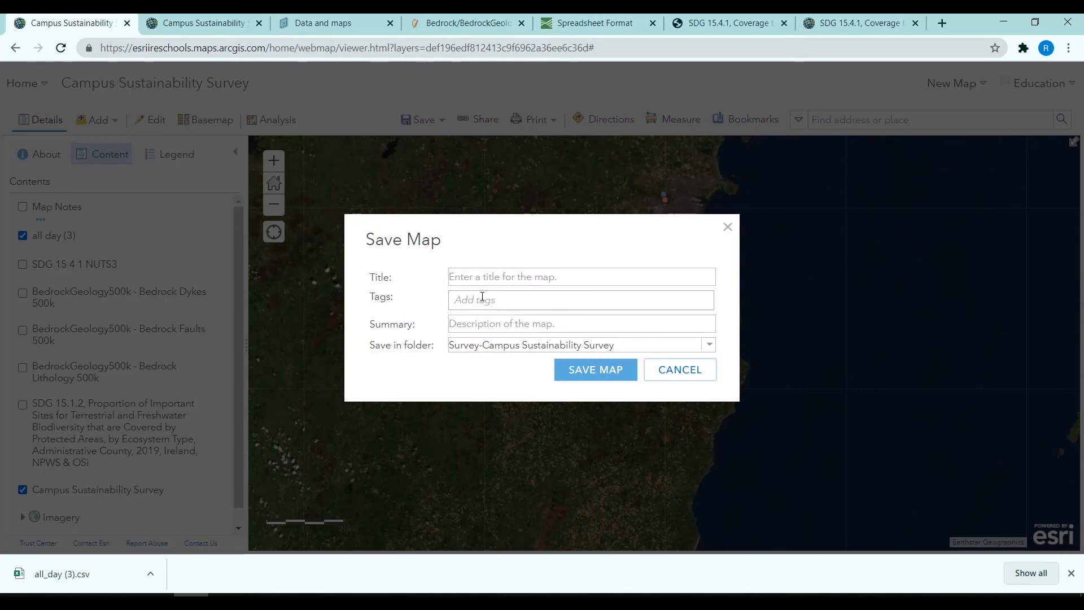
left_click(489, 280)
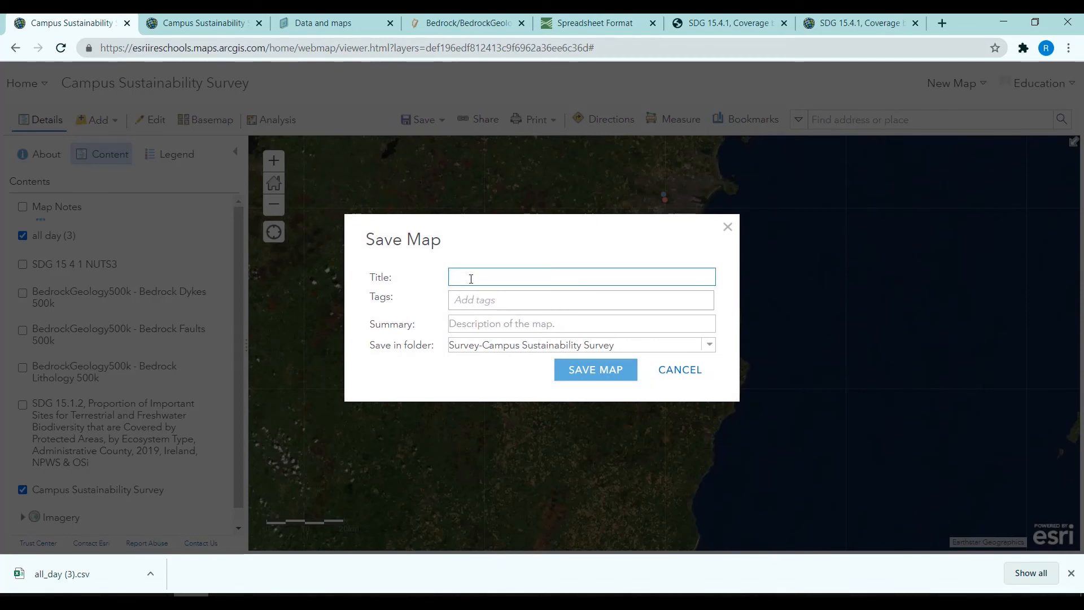
type("Sustaina")
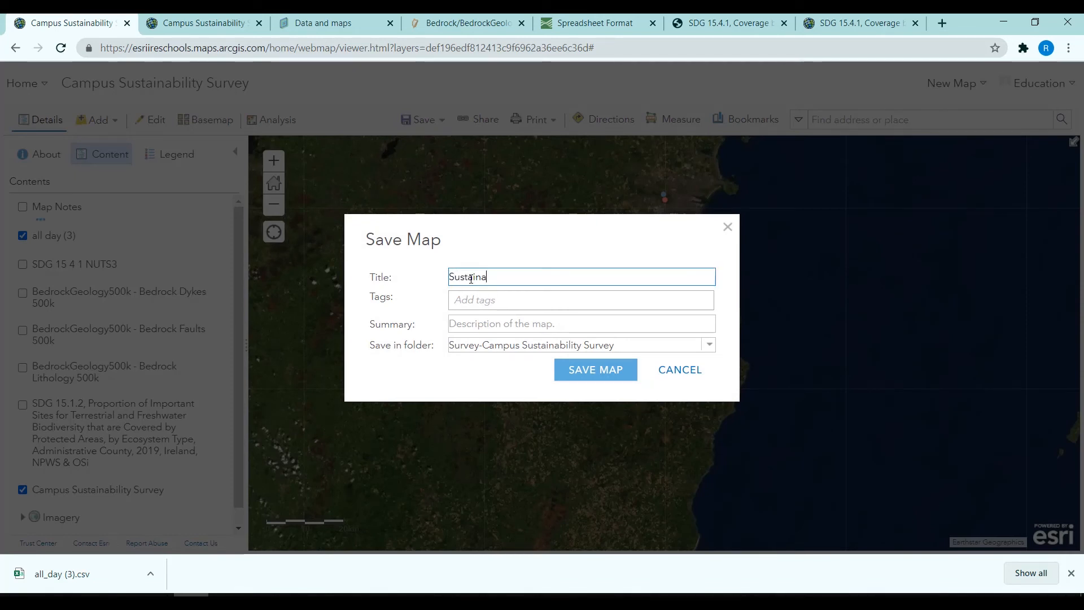
type("bility Map")
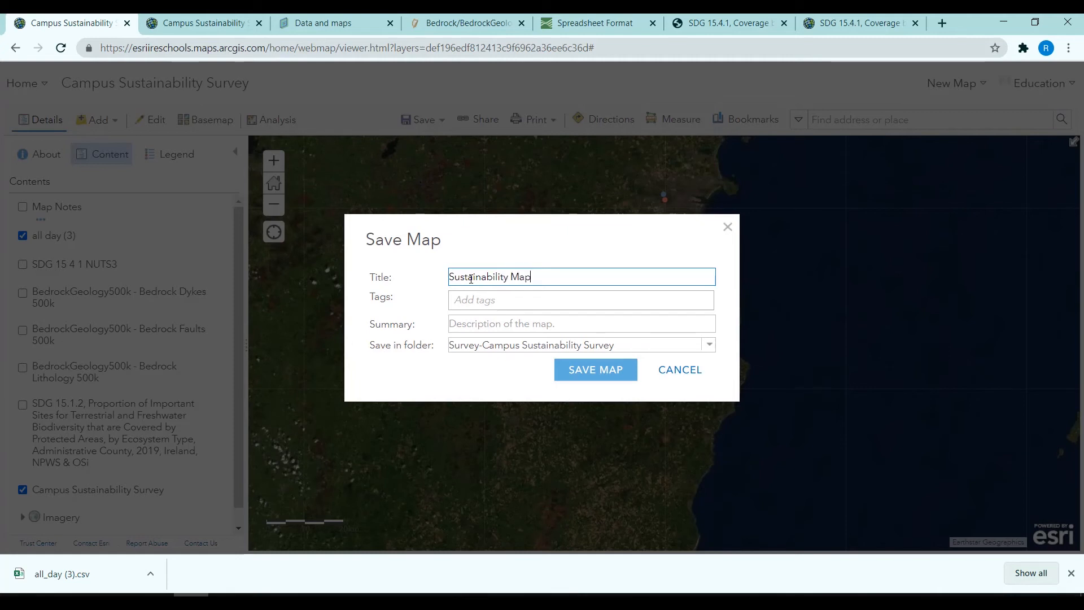
left_click(636, 303)
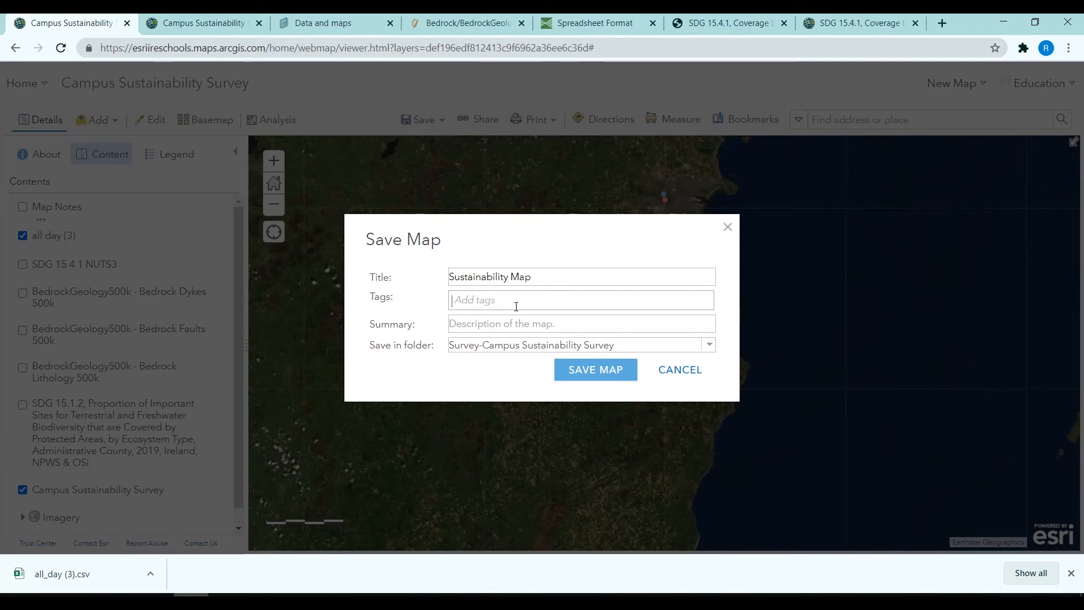
type("sustainabili")
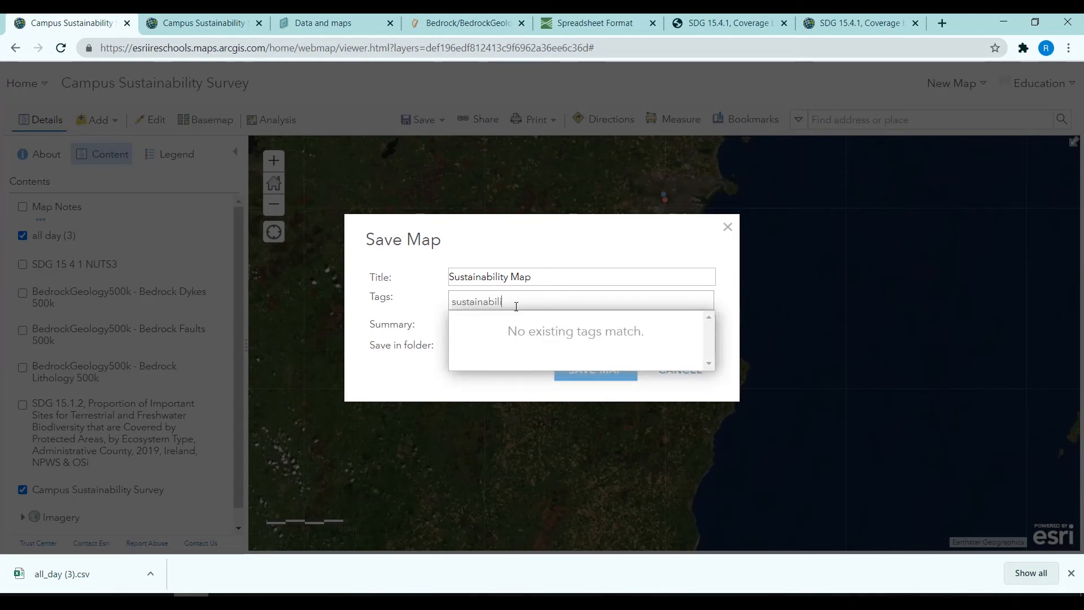
type("ty")
key("Return")
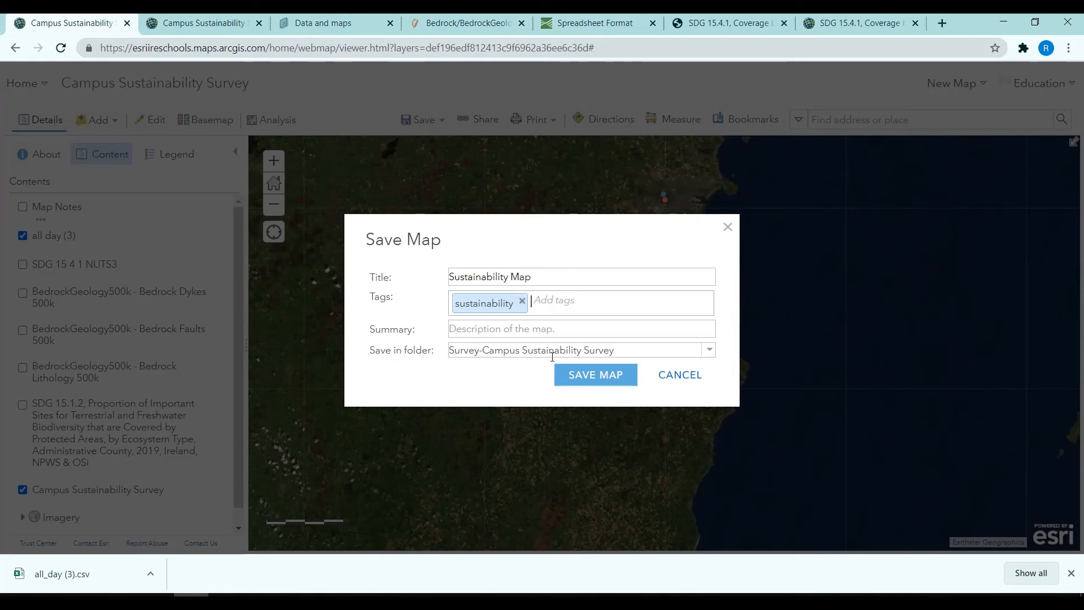
left_click(586, 378)
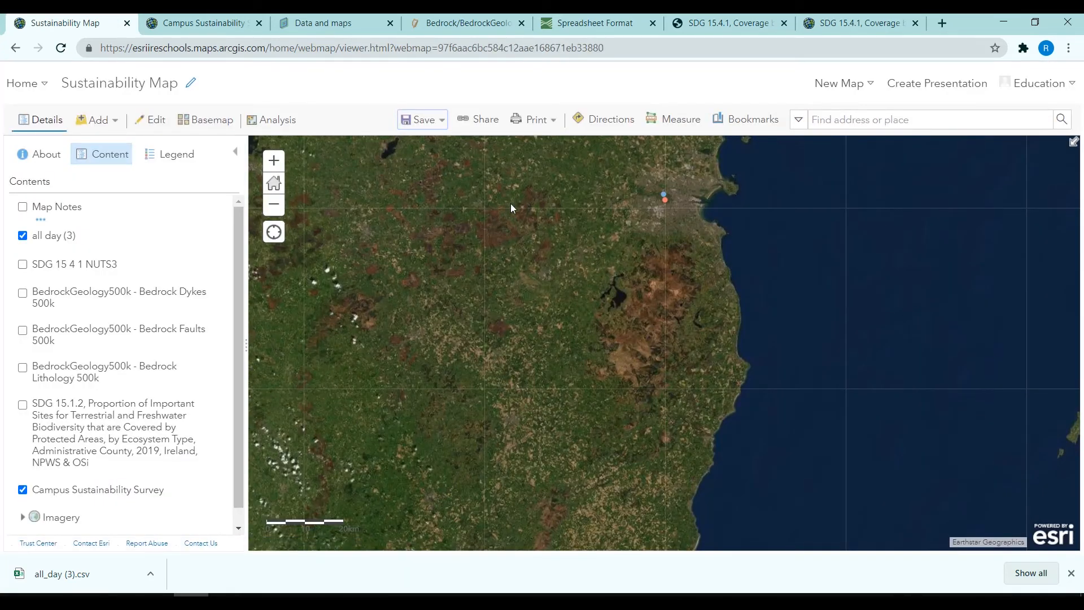
- Share the map with Everyone (public) and acknowledge the sharing notice for the survey layer
left_click(491, 129)
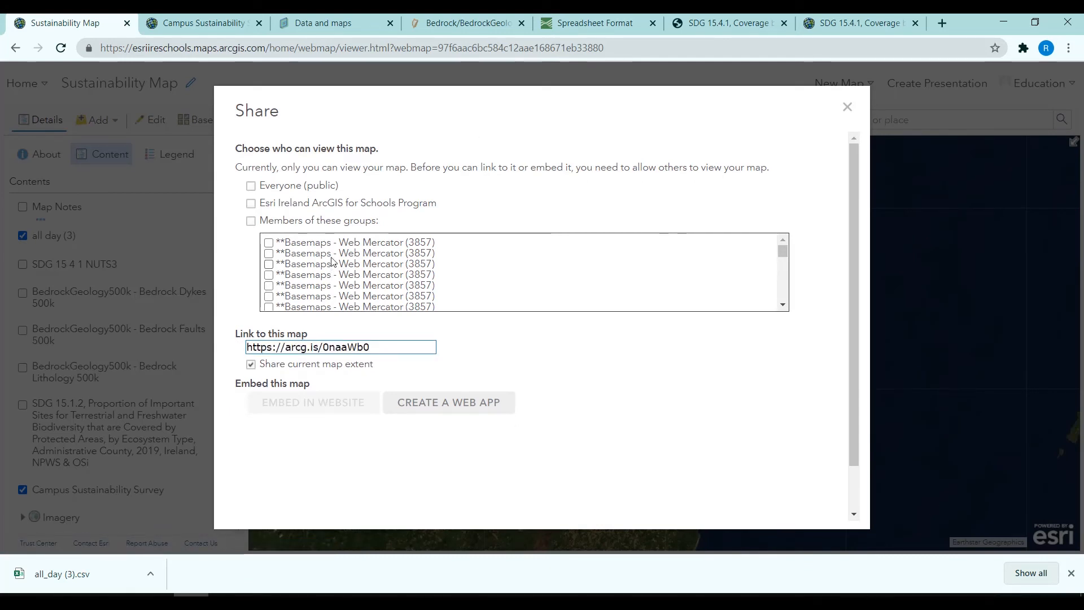
left_click(250, 186)
left_click(647, 367)
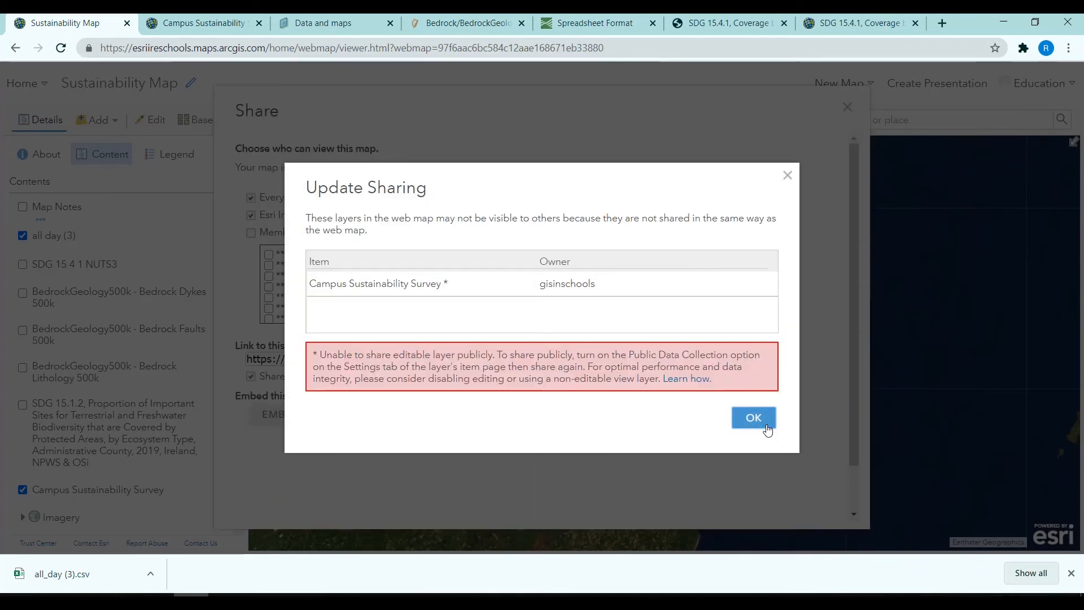
left_click(754, 434)
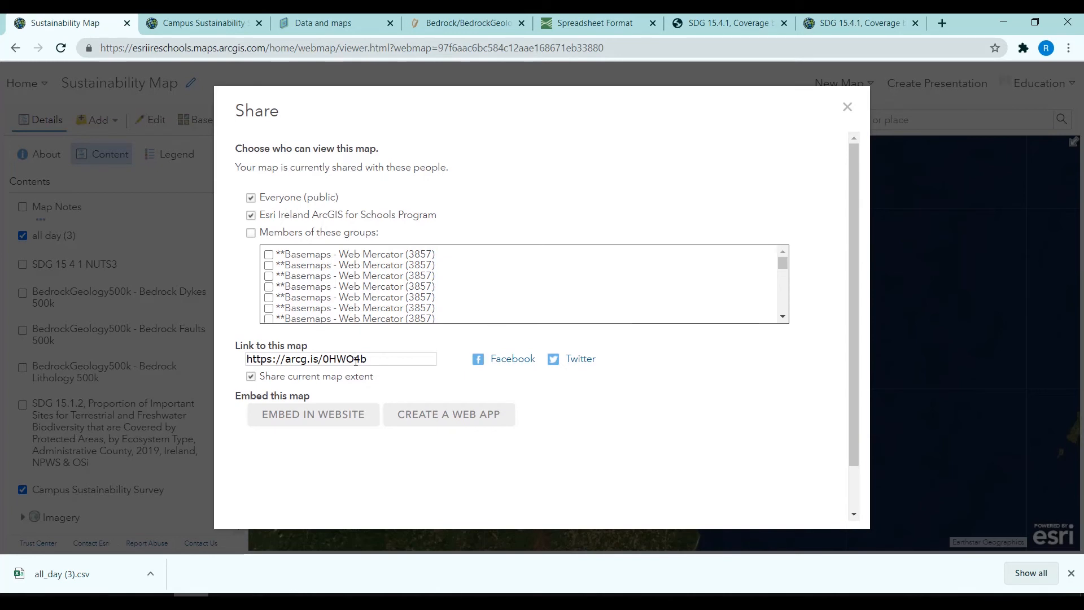
- Try the website embed options with Home Button, Basemap Selector and Location Search enabled, return to the sharing settings and close them
left_click(315, 419)
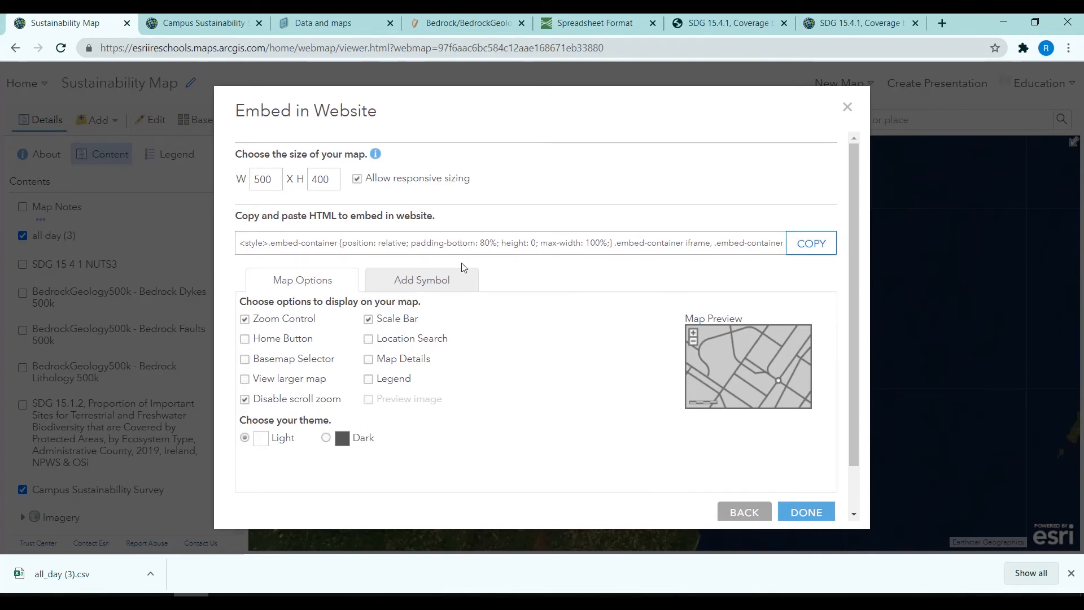
left_click(244, 338)
left_click(244, 359)
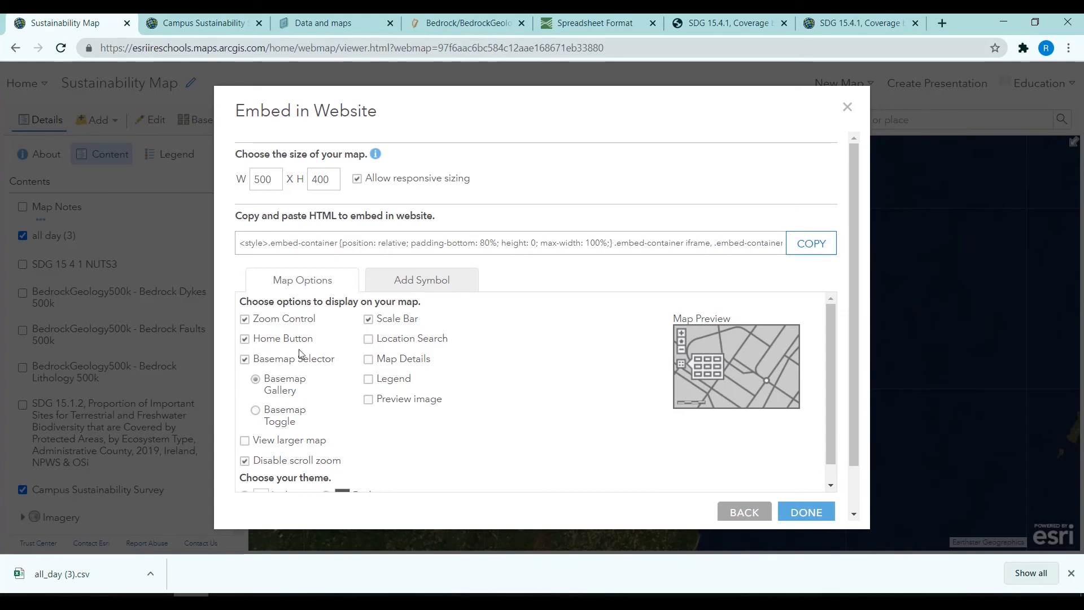
left_click(368, 339)
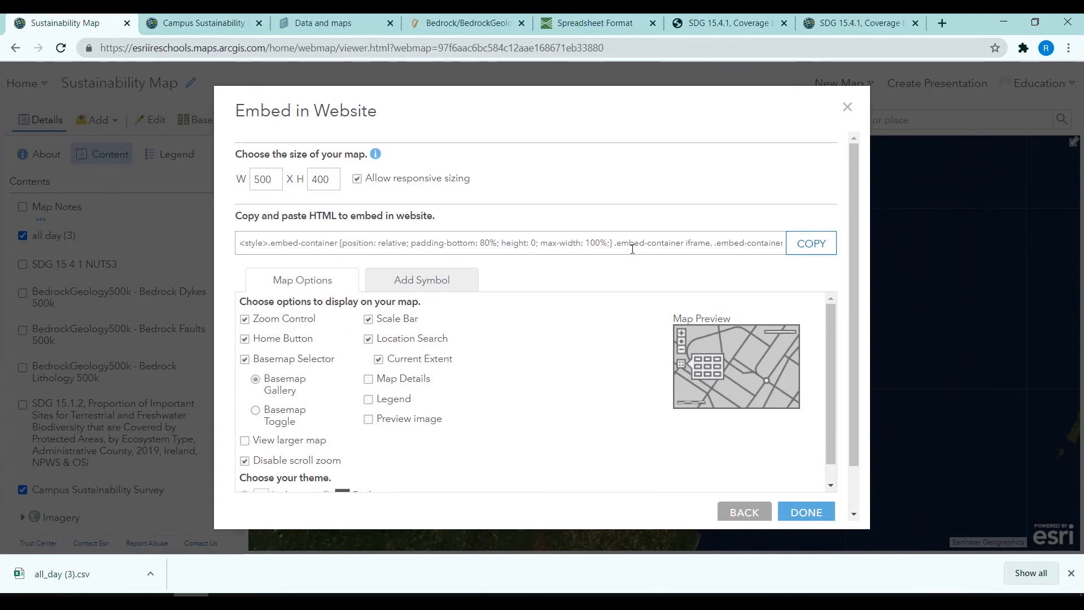
scroll(632, 261, "down", 1)
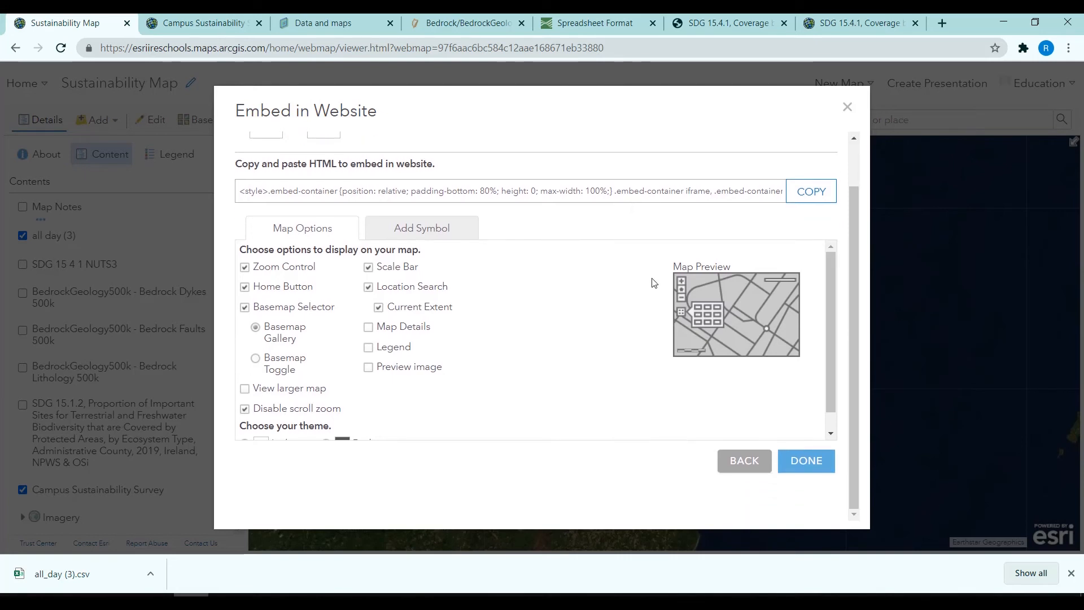
left_click(742, 469)
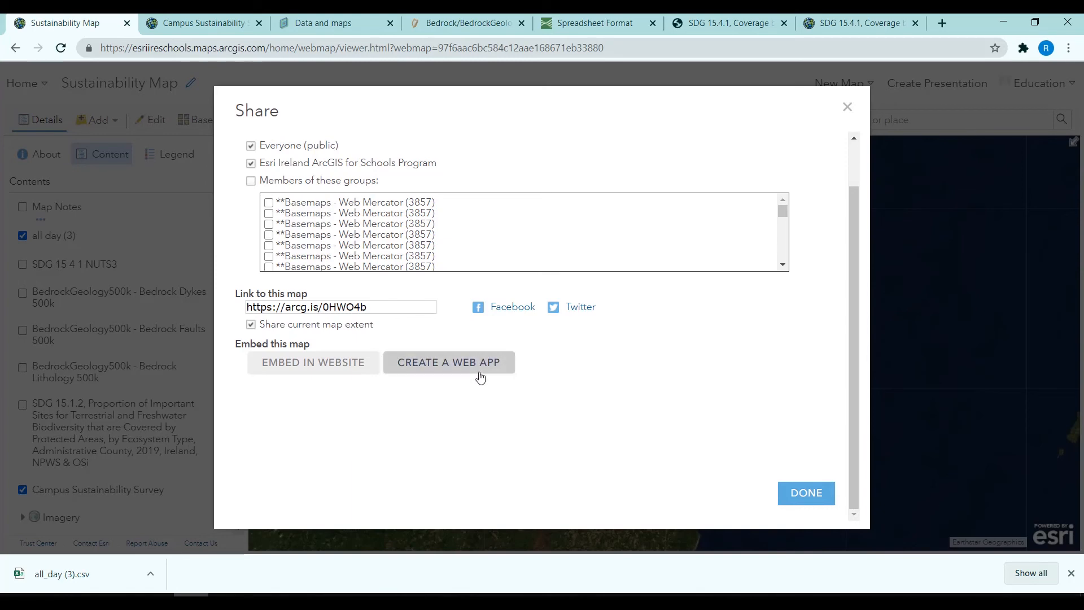
left_click(811, 495)
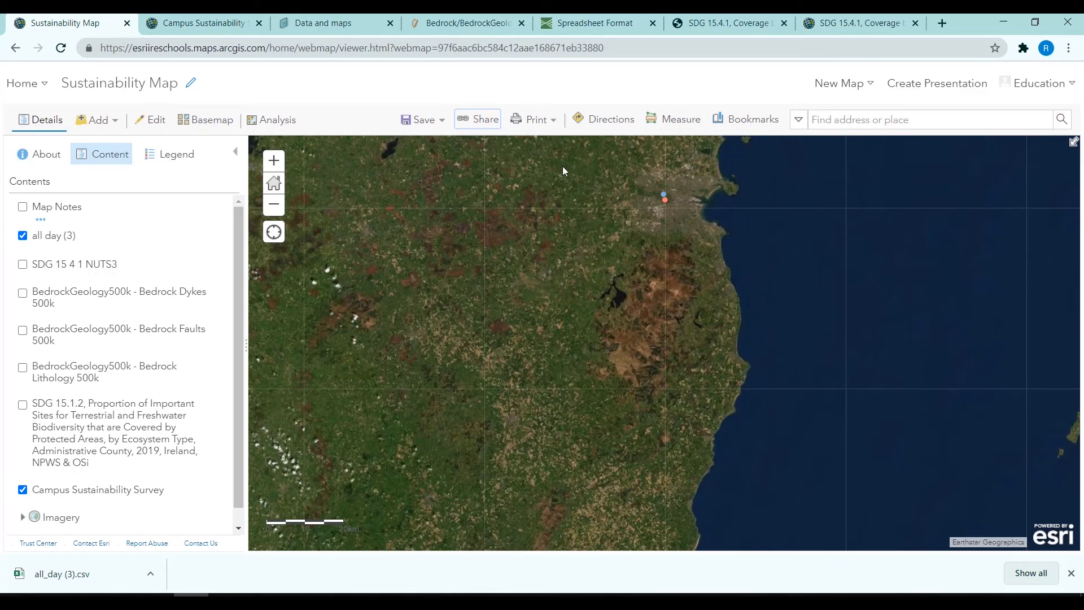
- Generate a printable map with legend of the Dublin area around the two survey points, and return to the map
left_click(552, 129)
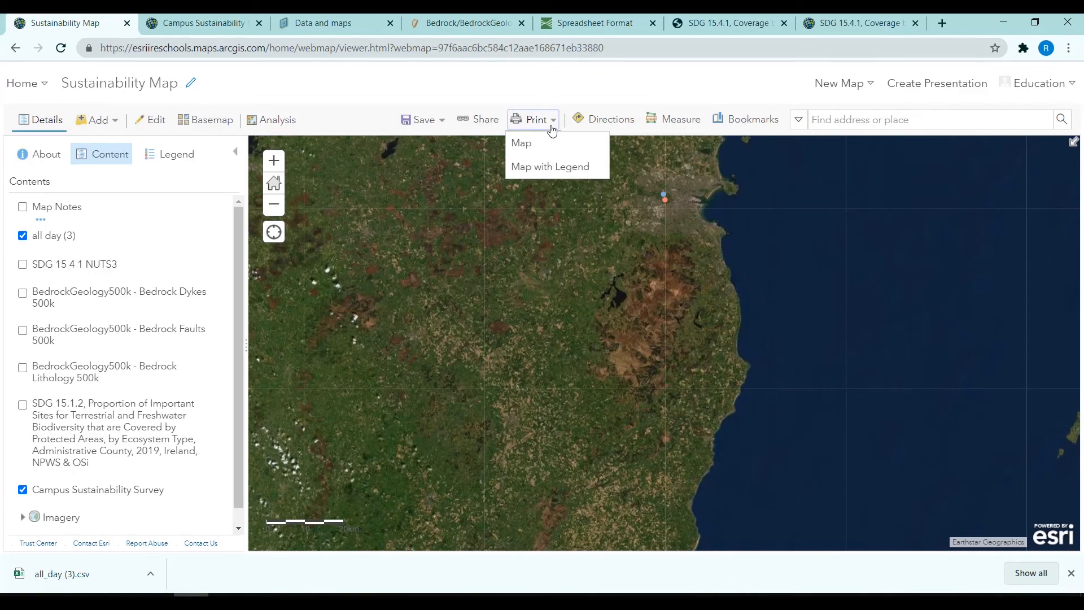
scroll(644, 296, "up", 3)
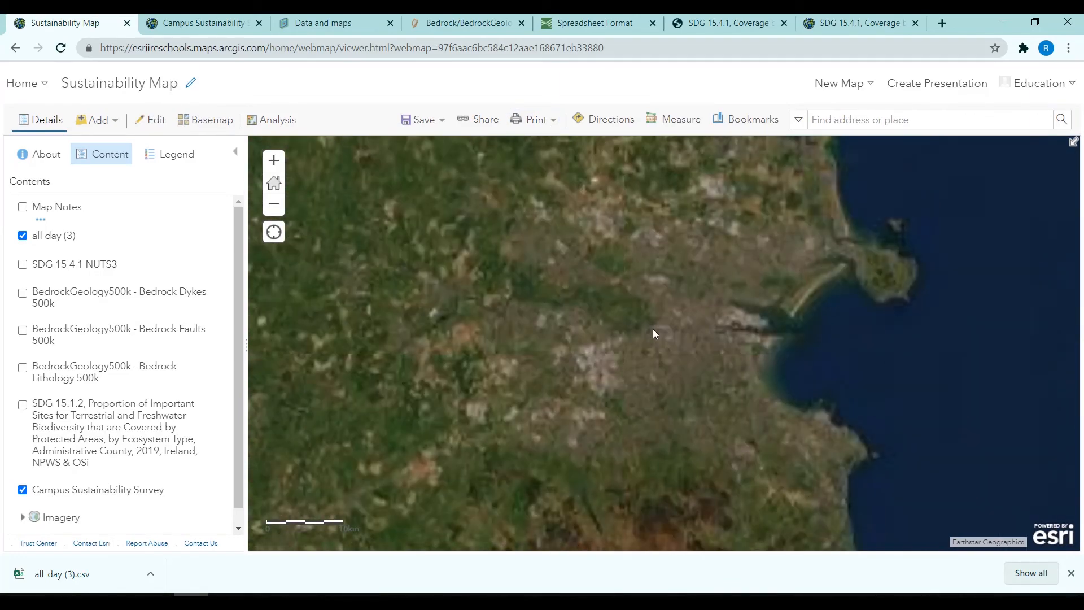
scroll(630, 308, "up", 3)
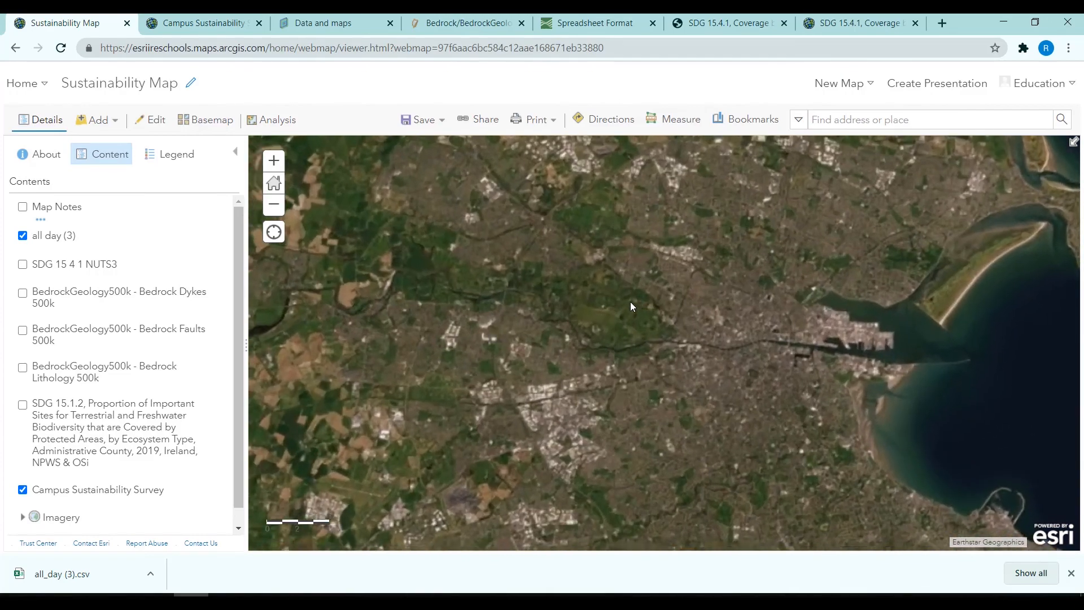
left_click(528, 118)
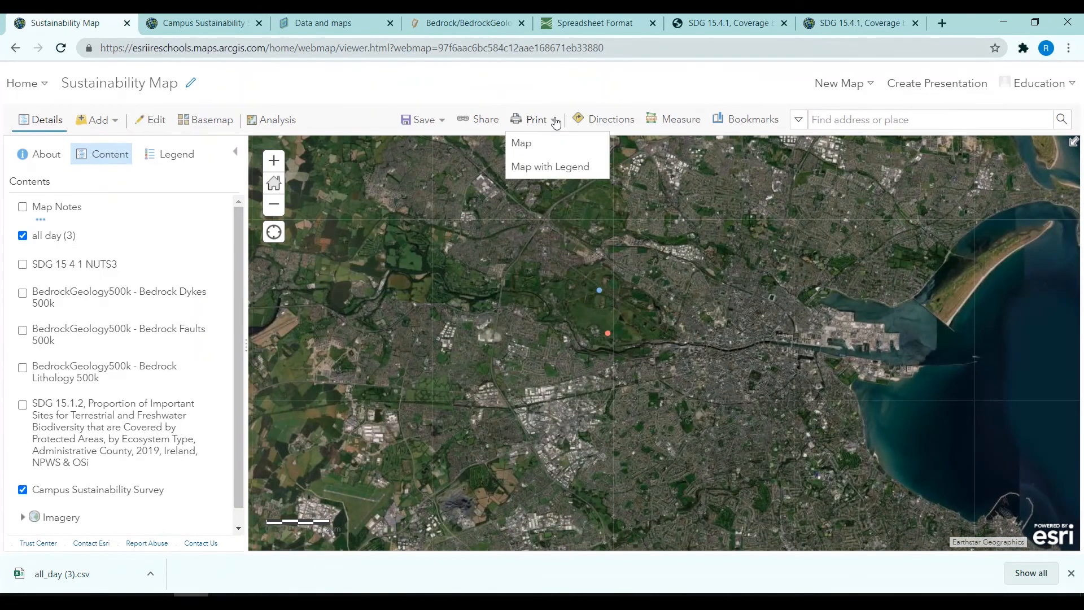
left_click(530, 165)
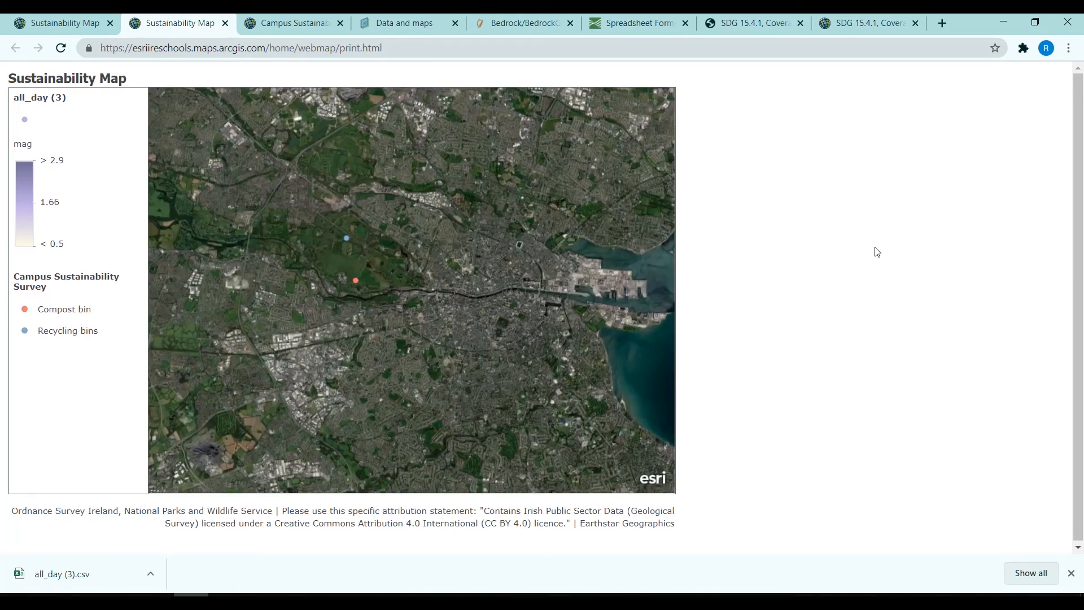
left_click(71, 28)
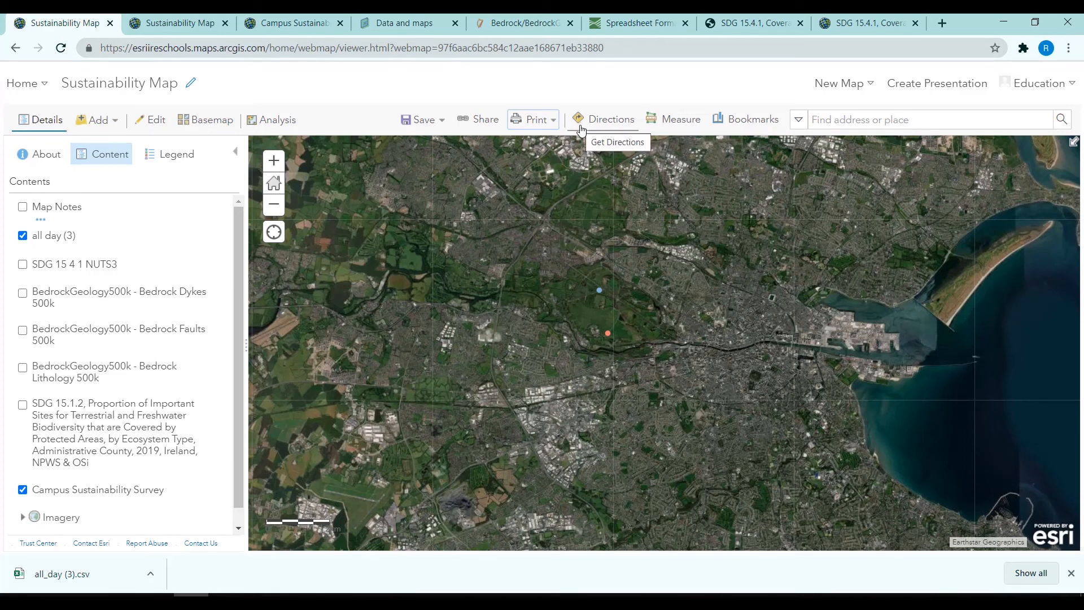
- Measure the area in square kilometers of a four-sided region just west of the two survey points
left_click(682, 121)
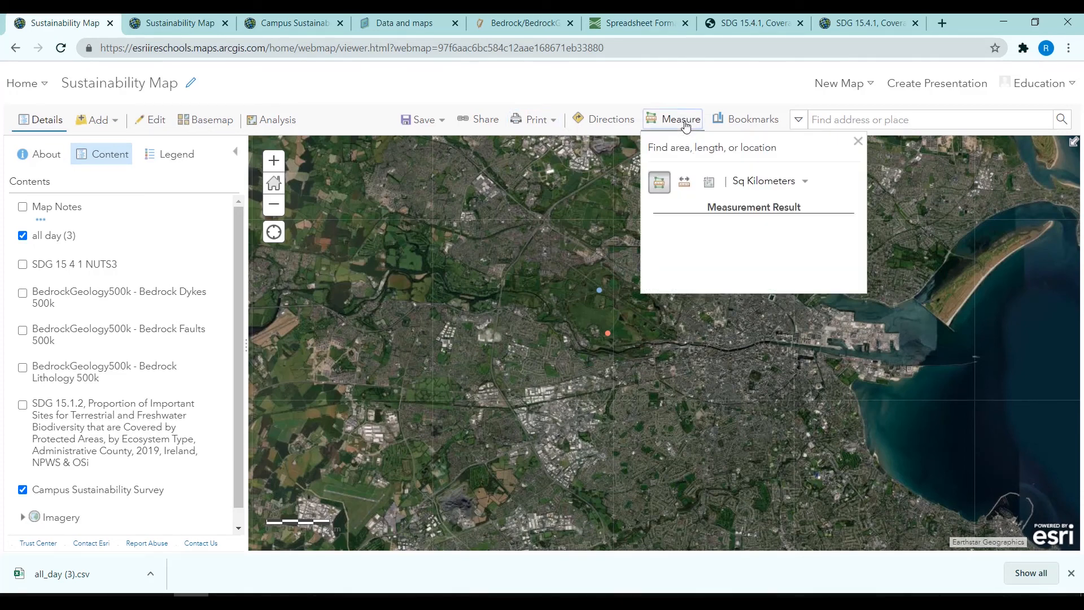
left_click(660, 178)
left_click(658, 182)
left_click(394, 319)
left_click(566, 343)
double_click(578, 226)
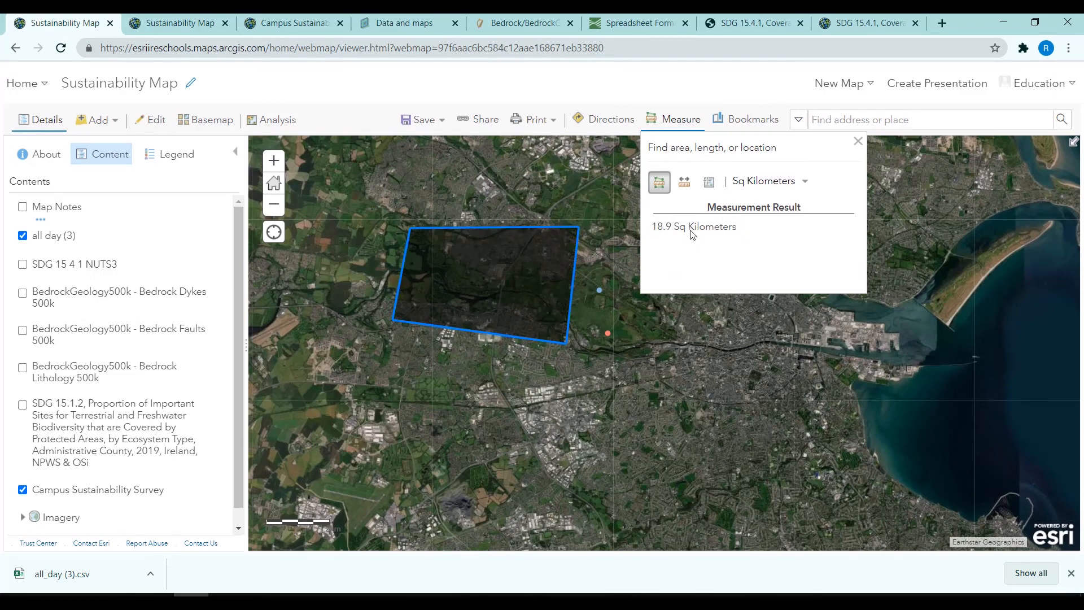
- Measure a straight-line distance across Dublin in kilometers, and get the latitude and longitude of a few clicked locations in degrees
left_click(684, 182)
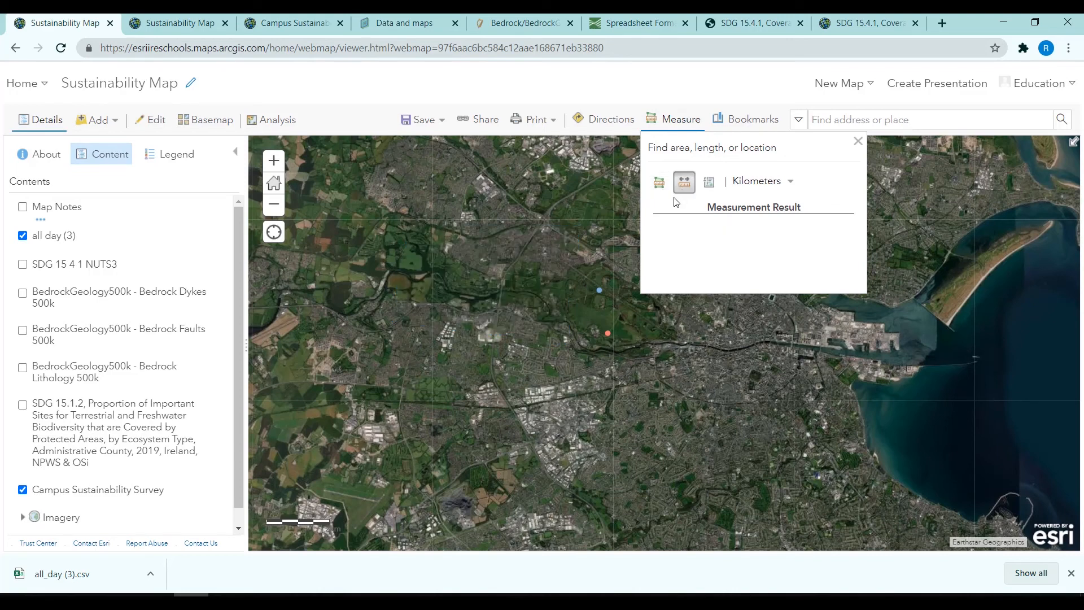
left_click(317, 382)
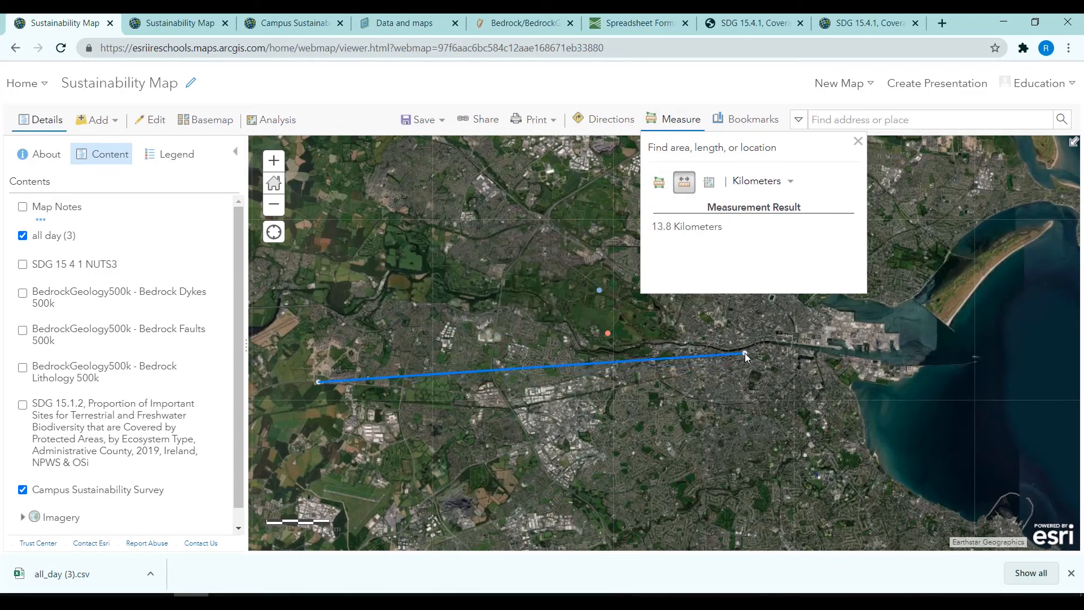
left_click(708, 186)
left_click(520, 292)
left_click(637, 442)
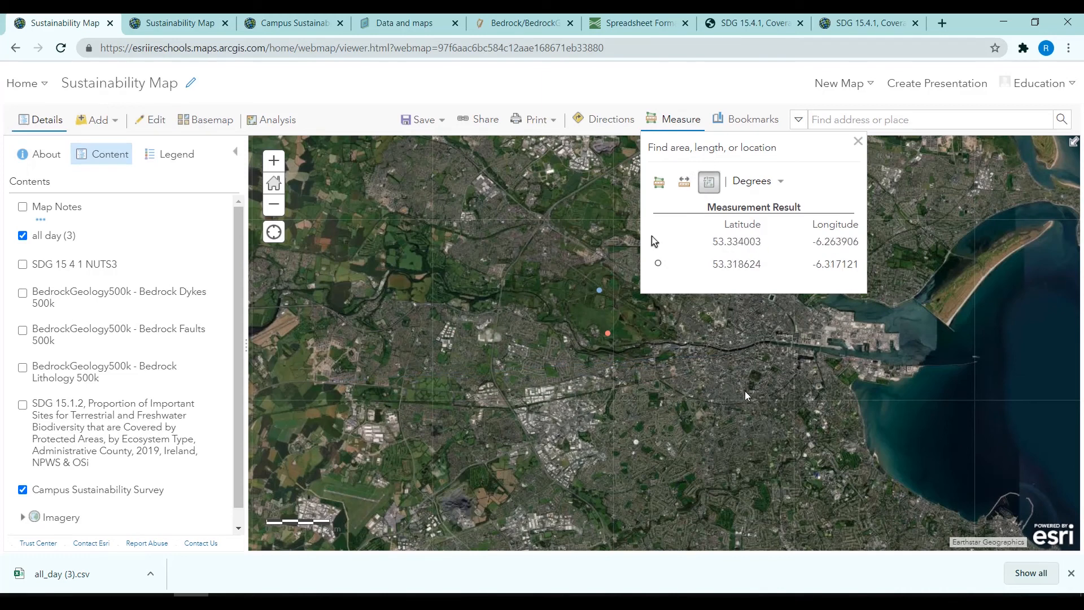
left_click(572, 358)
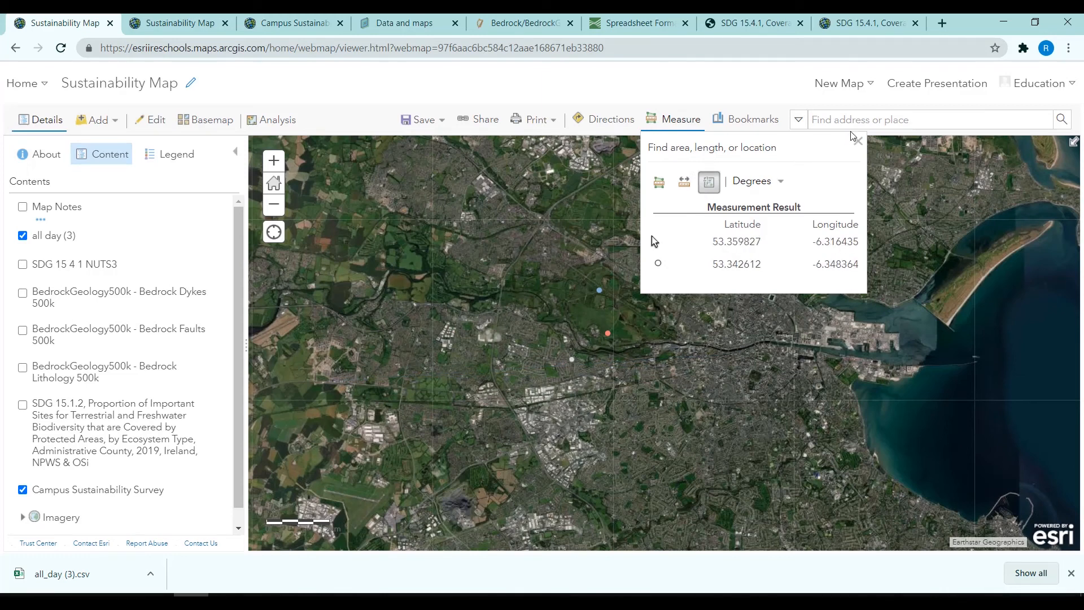
- Check the unit choices for location and distance measurements, and close the Measure tool
left_click(780, 184)
left_click(781, 184)
left_click(686, 183)
left_click(779, 181)
left_click(812, 181)
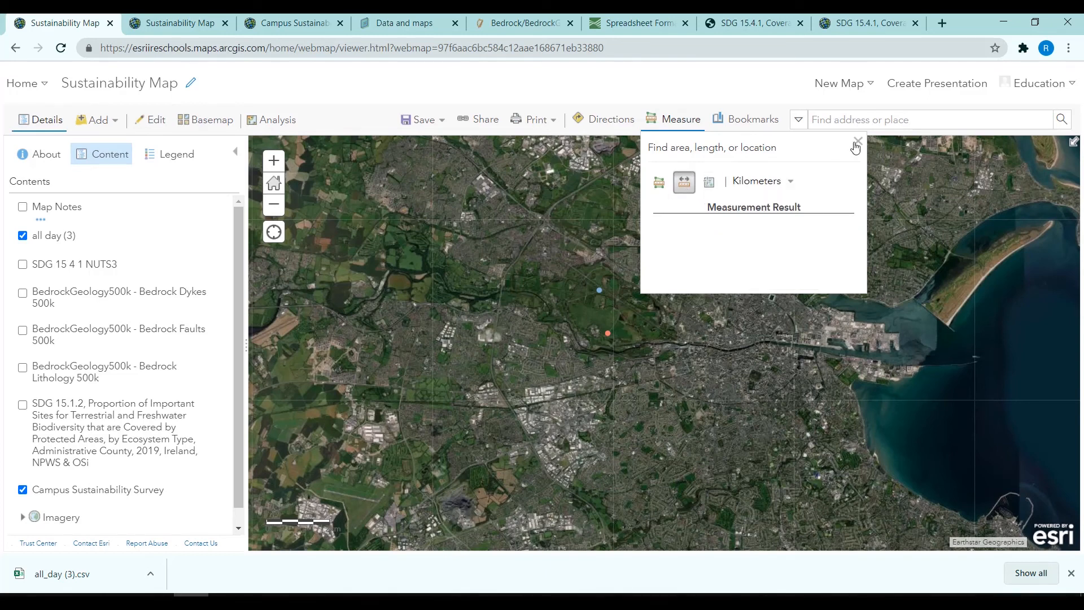
left_click(857, 142)
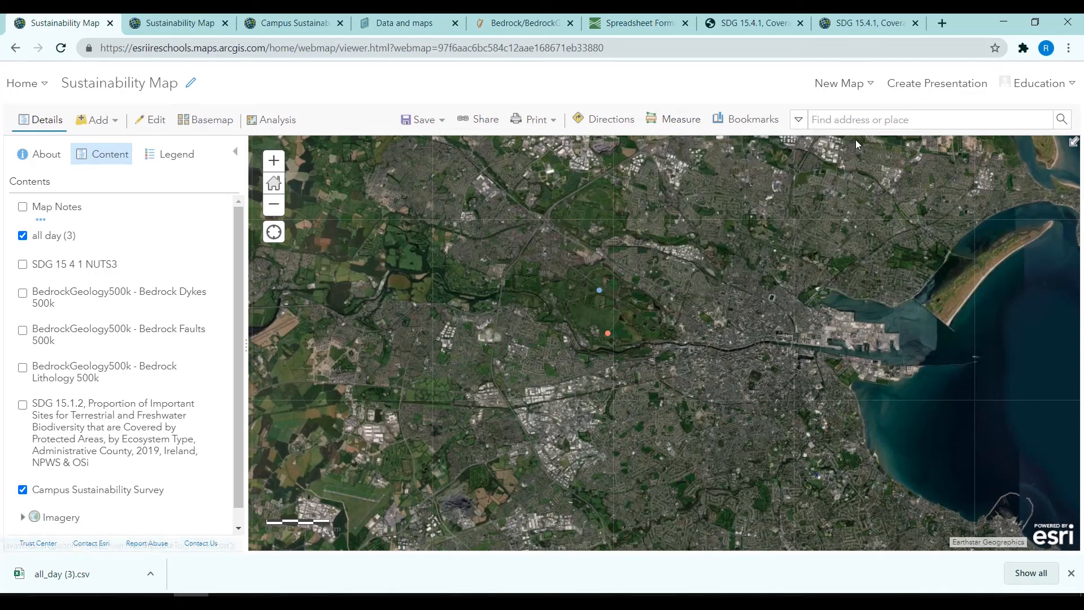
- Bookmark the current map extent under the name Dublin
left_click(735, 130)
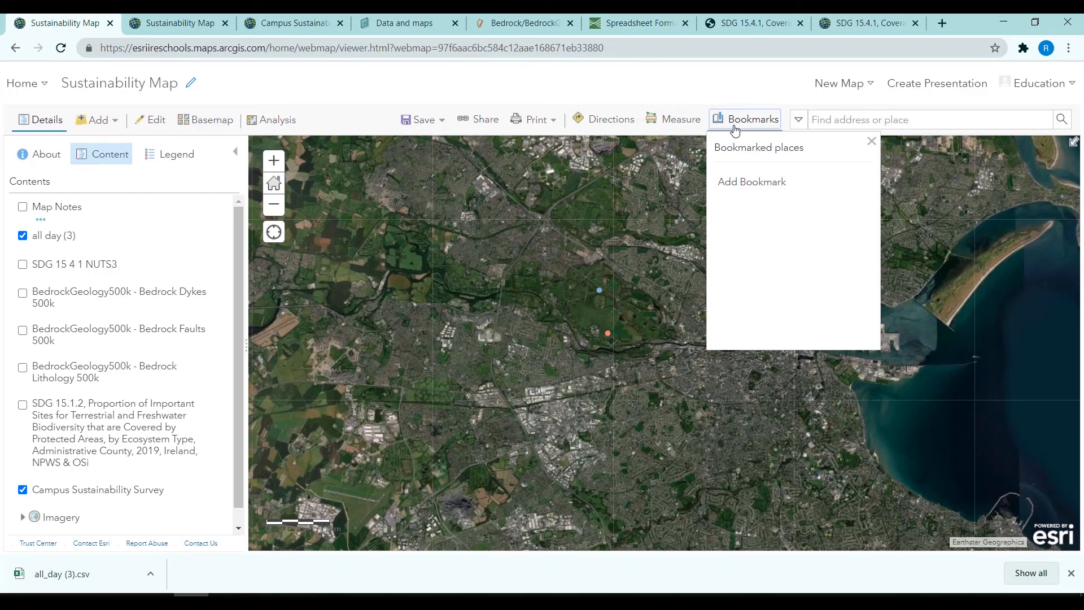
left_click(757, 181)
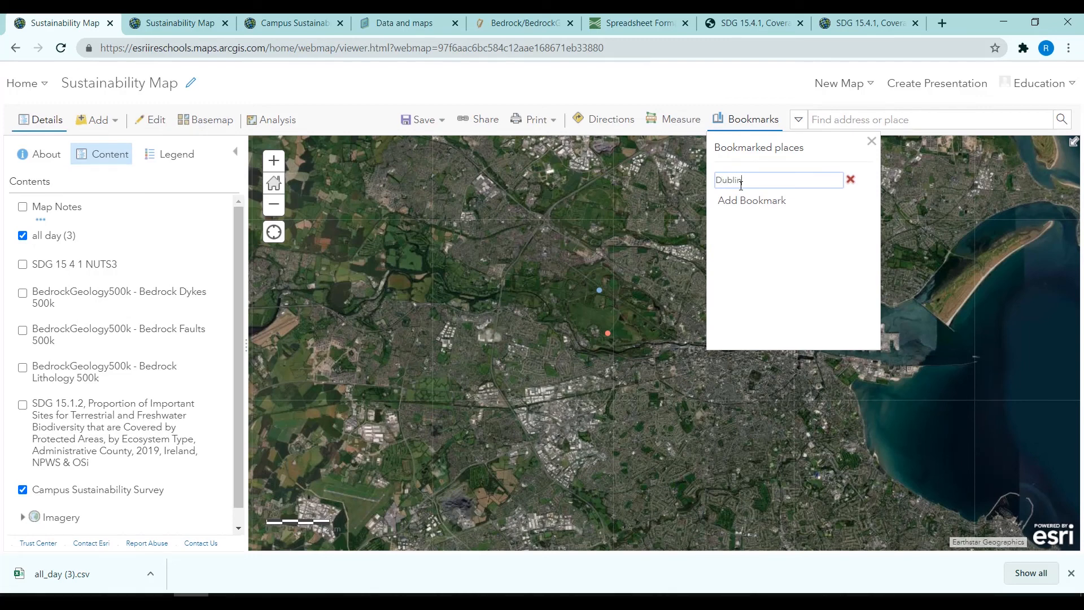
key("Return")
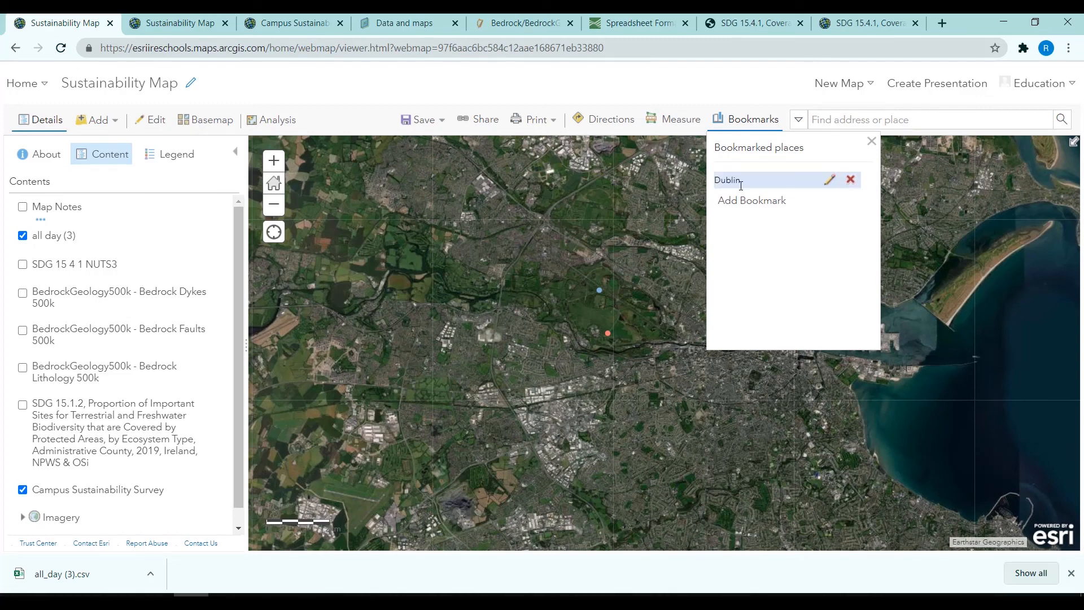
- Return the map to its default extent and go to the Dublin bookmark
left_click(282, 192)
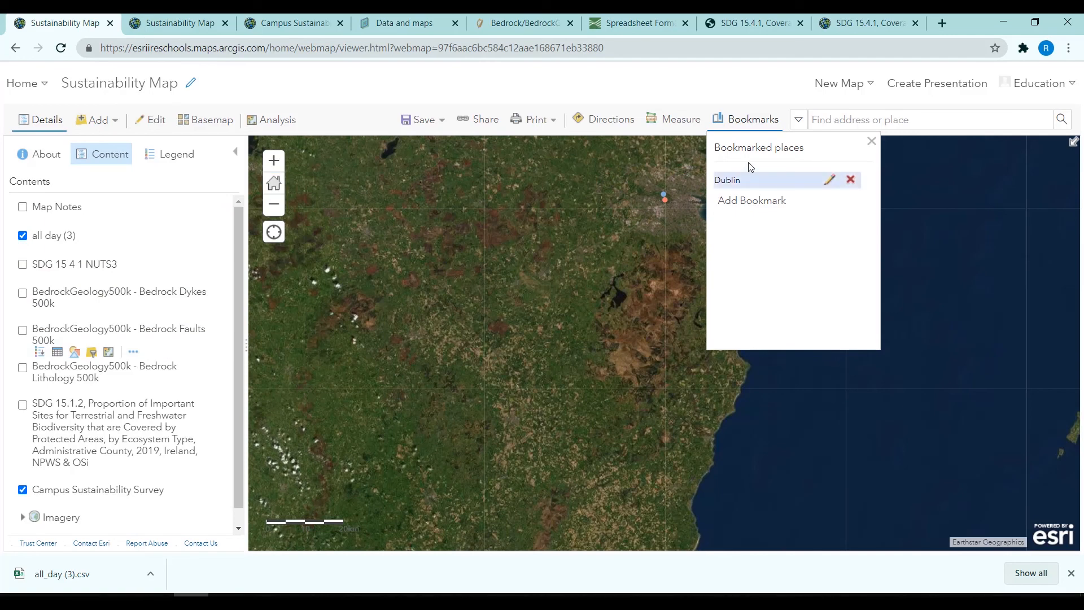
left_click(674, 119)
left_click(739, 121)
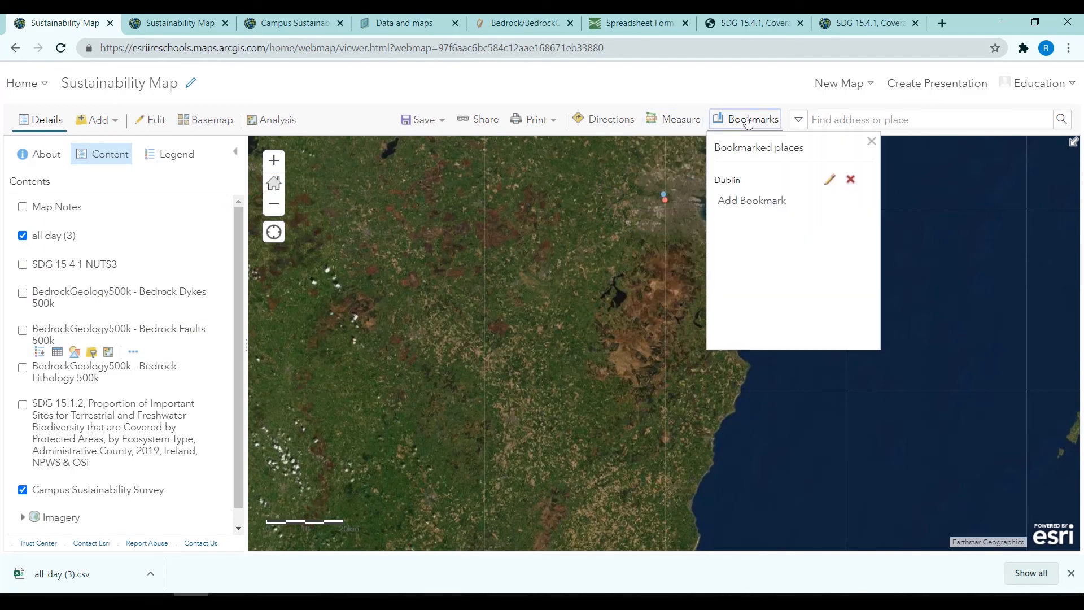
left_click(744, 180)
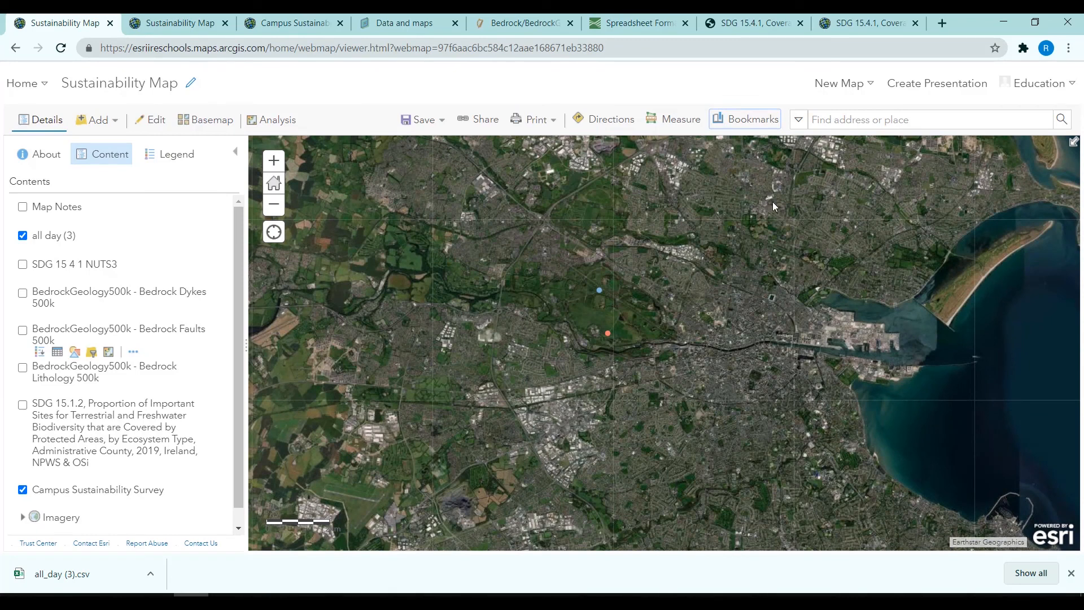
- Find a building on the map by searching for its postcode, and clear the search
left_click(851, 121)
type("D15")
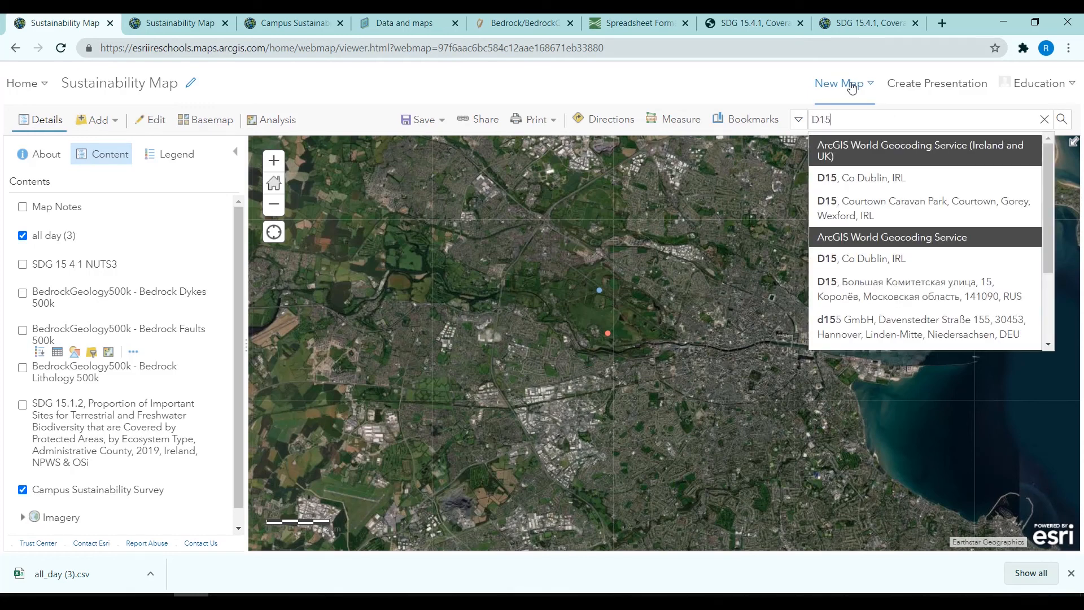
type("NP9Y")
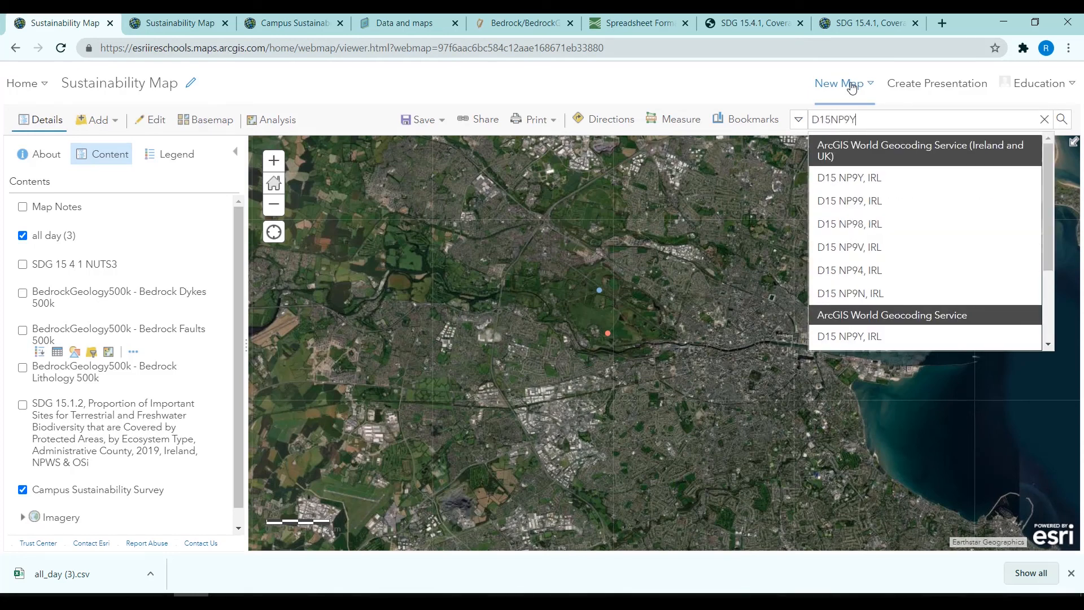
key("Return")
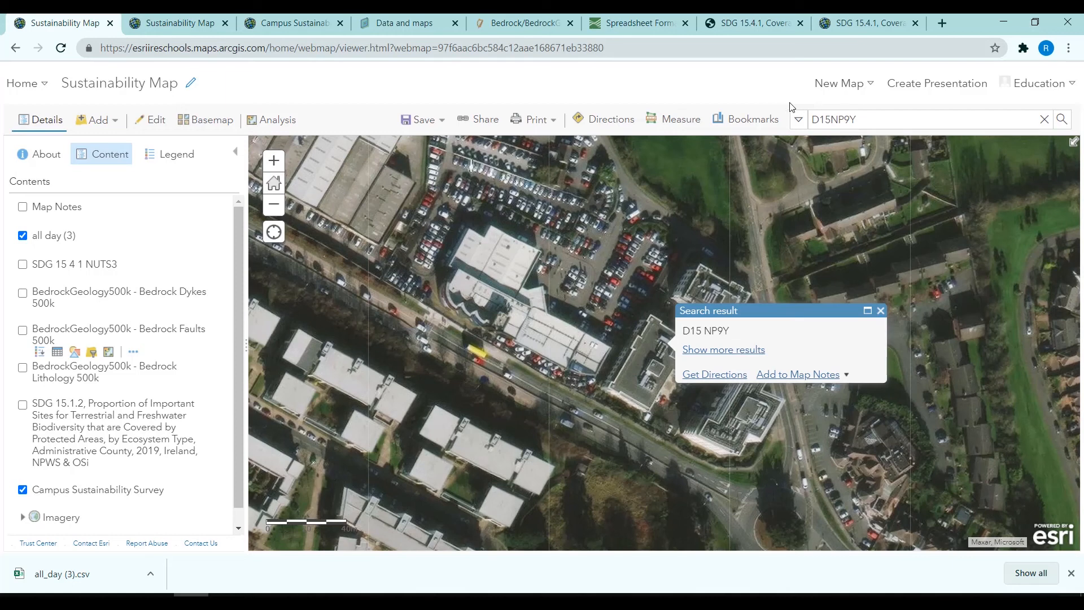
left_click(1045, 118)
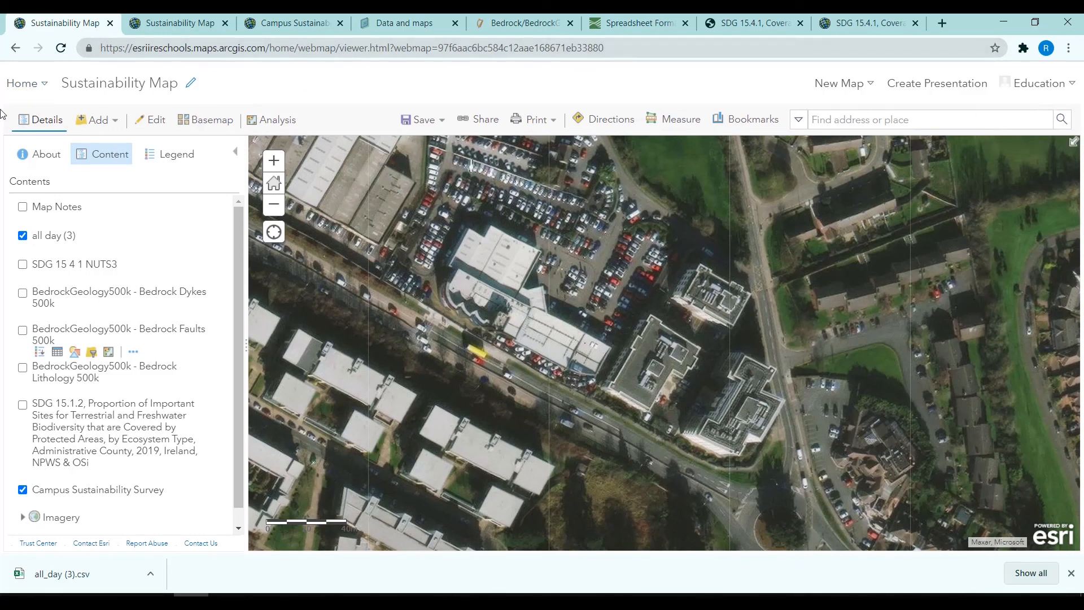
- Go to the content page, browse the Collect/Edit Data templates of the configurable apps, and cancel creating one
left_click(42, 89)
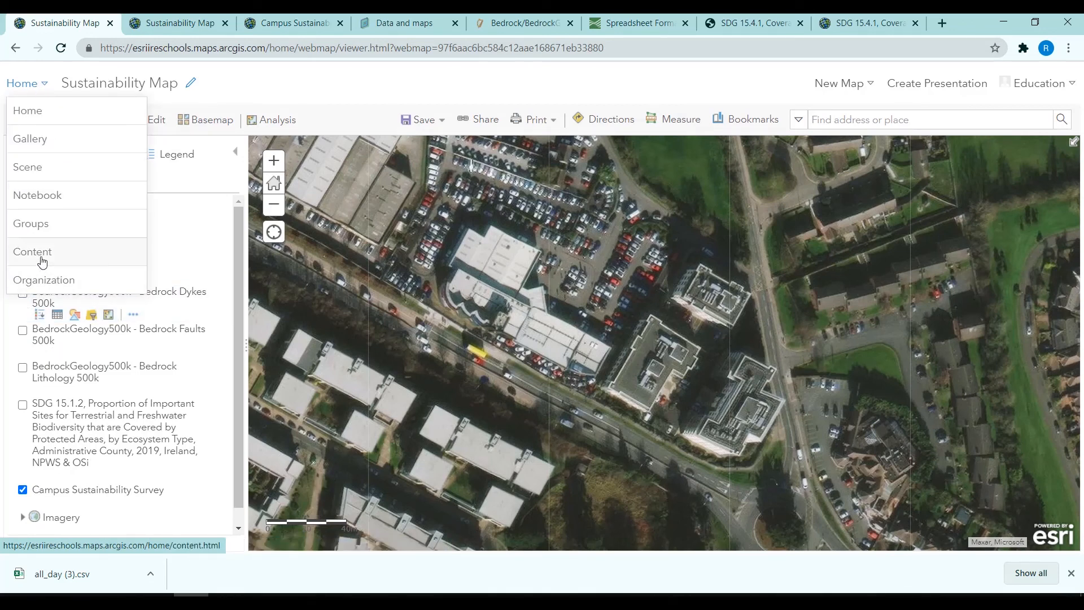
left_click(42, 257)
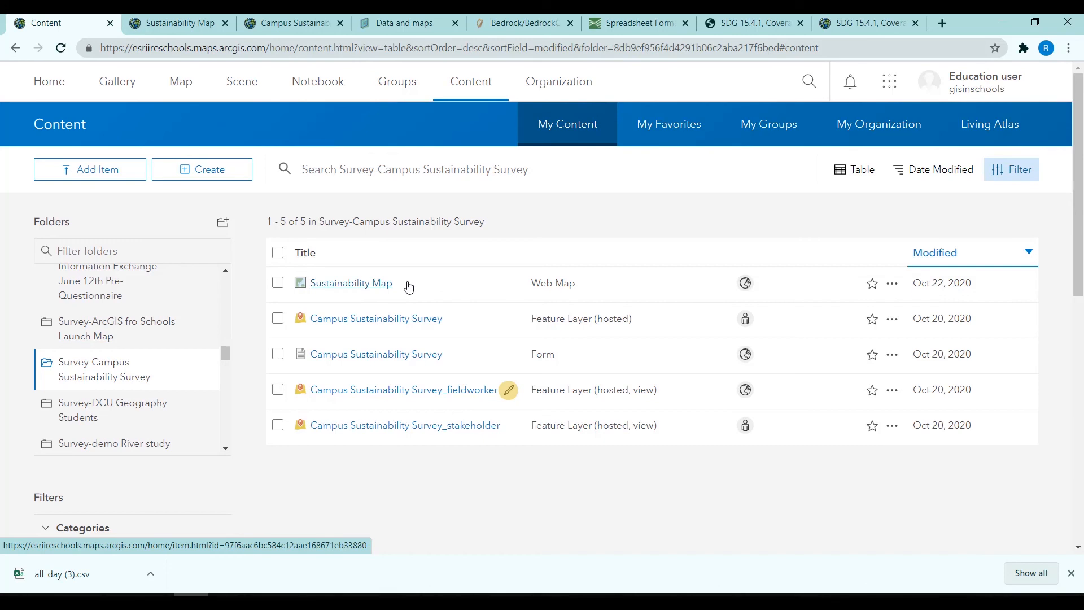
left_click(213, 170)
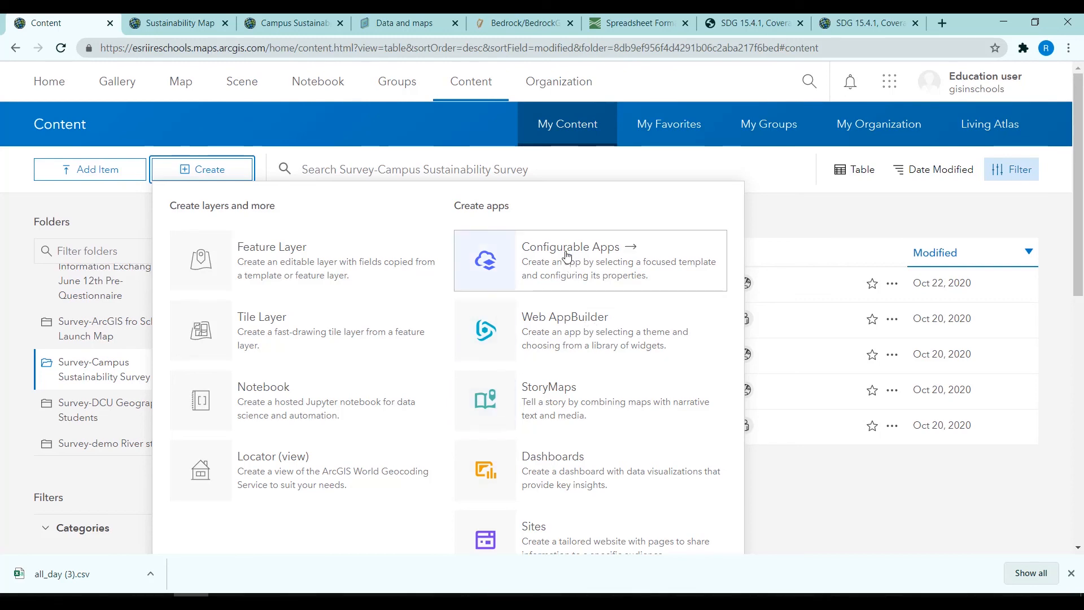
left_click(621, 249)
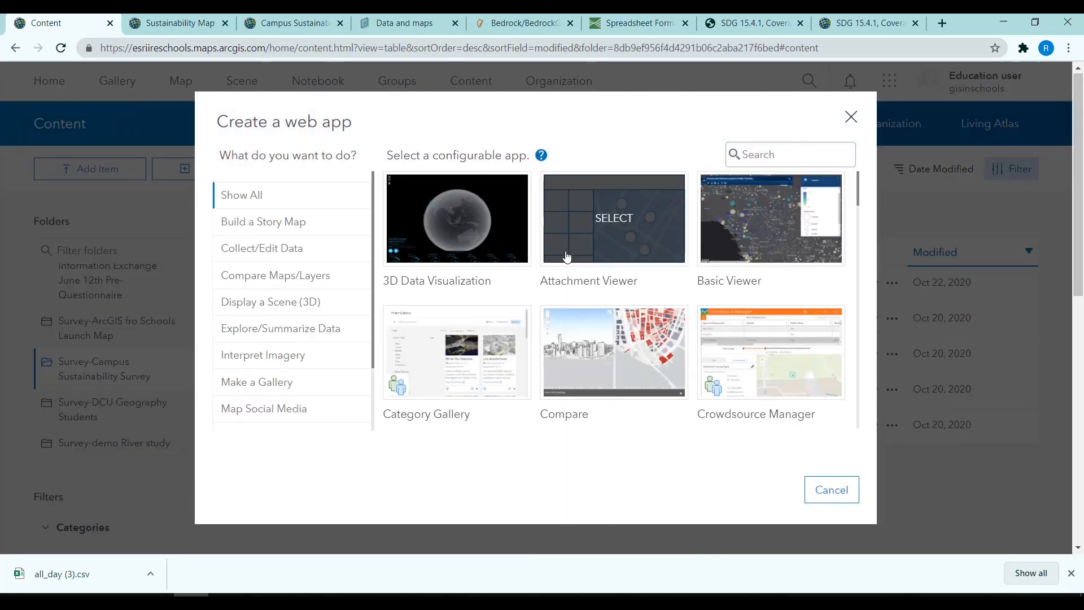
left_click(325, 258)
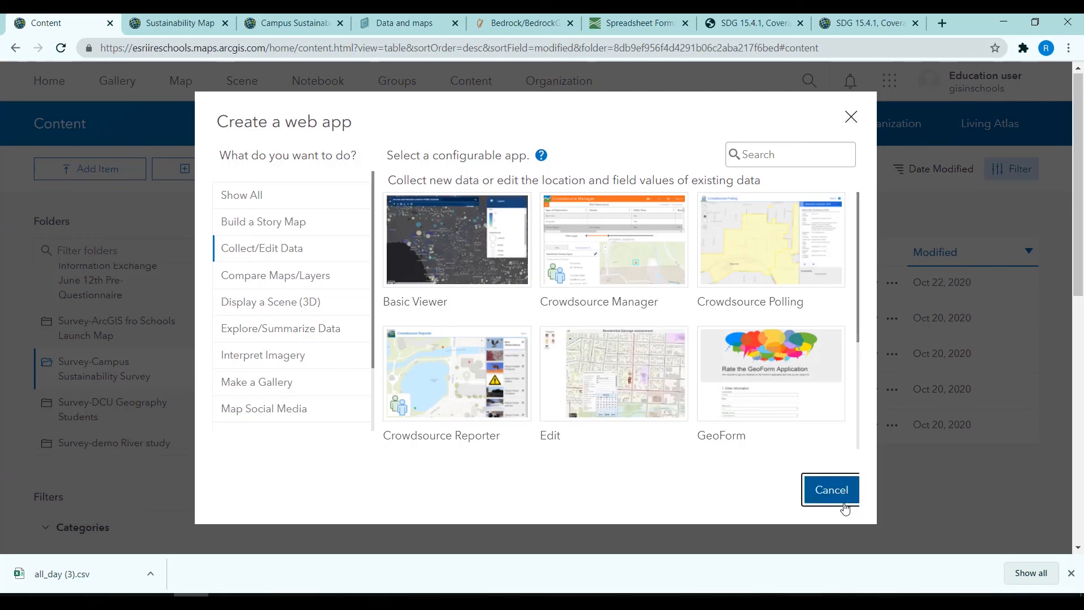
left_click(830, 489)
- Create a 2D Web AppBuilder app titled WAB_Sustainability with the tag app in the Survey-Campus Sustainability Survey folder
left_click(220, 173)
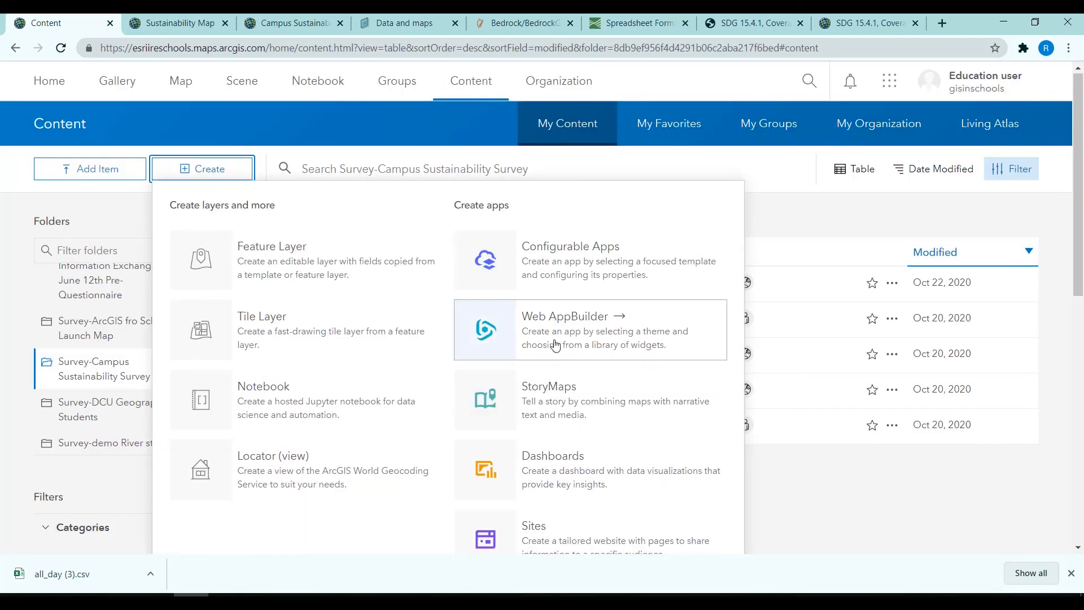
left_click(554, 343)
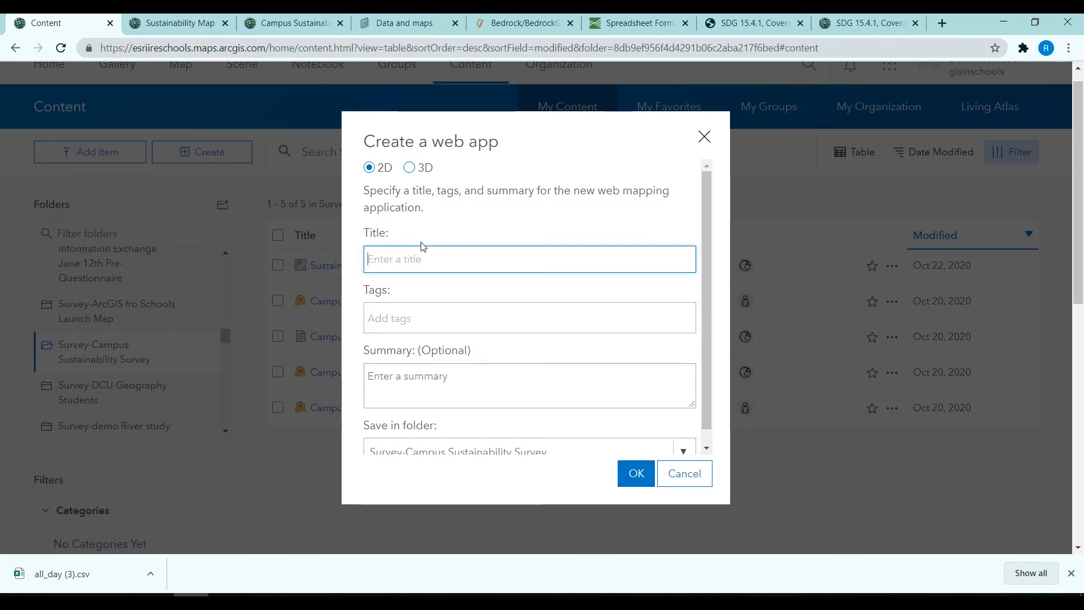
type("WAB_Sustainab")
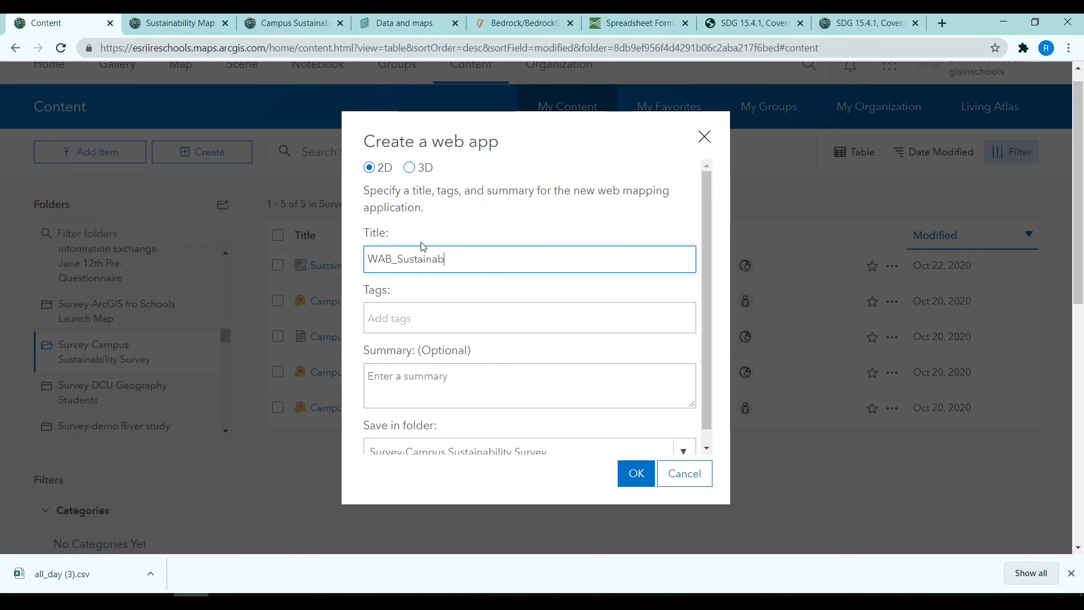
type("ility")
key("Tab")
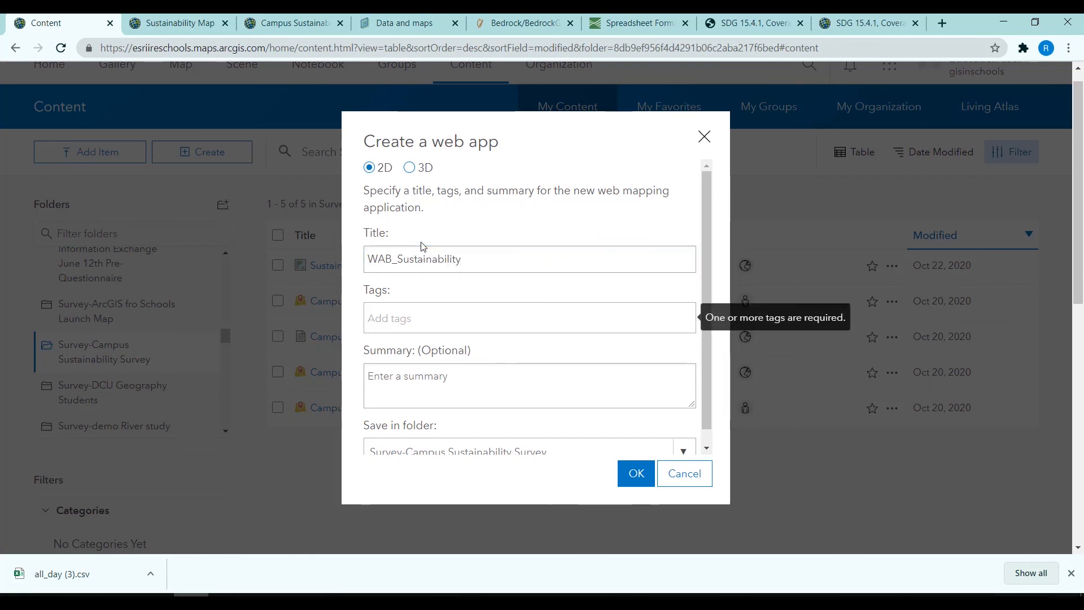
type("app")
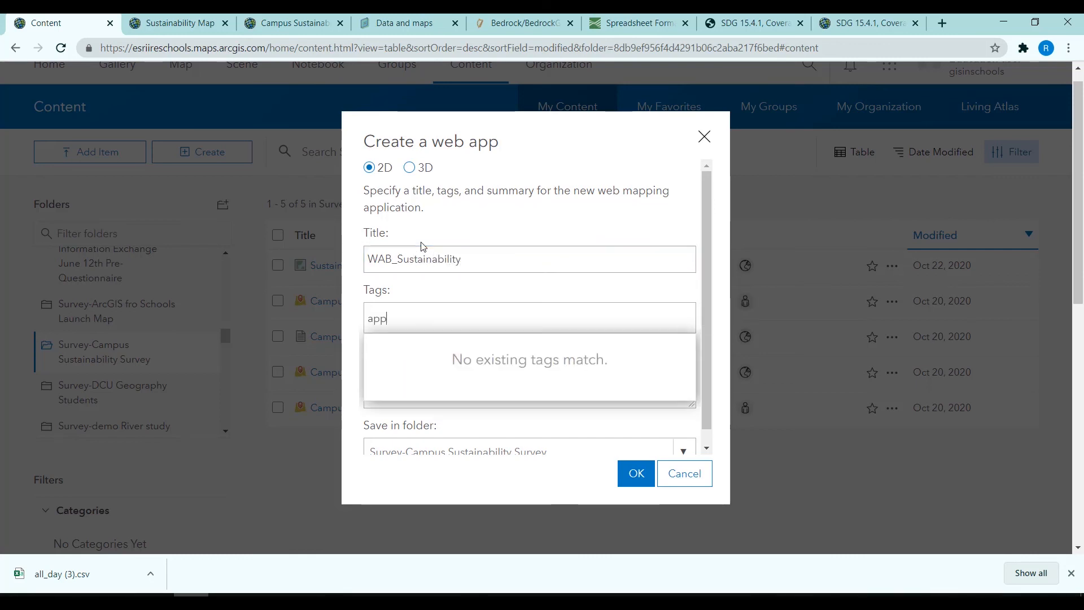
key("Return")
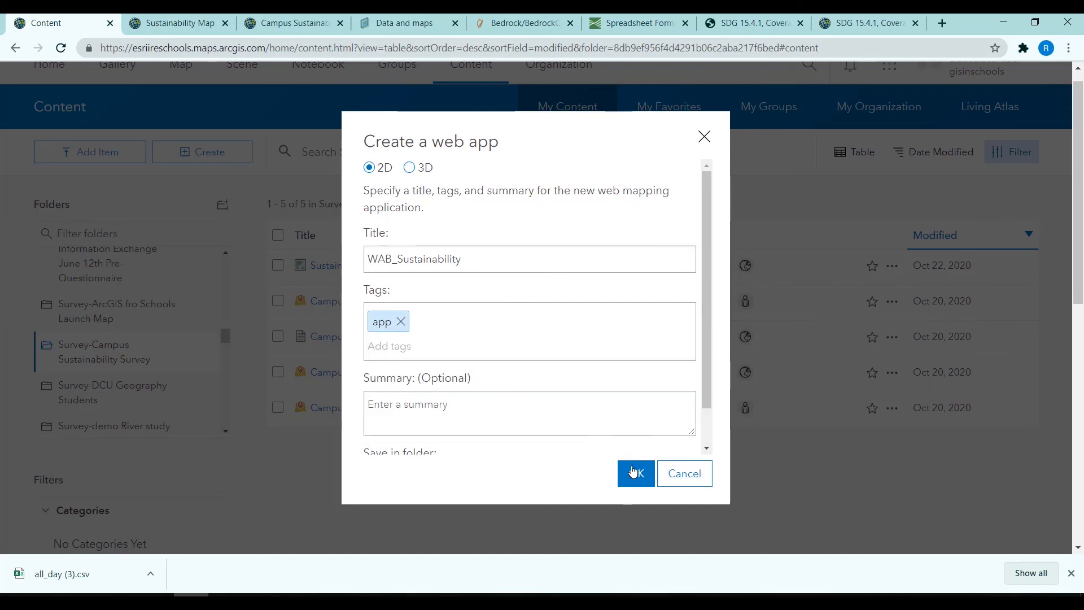
left_click(629, 473)
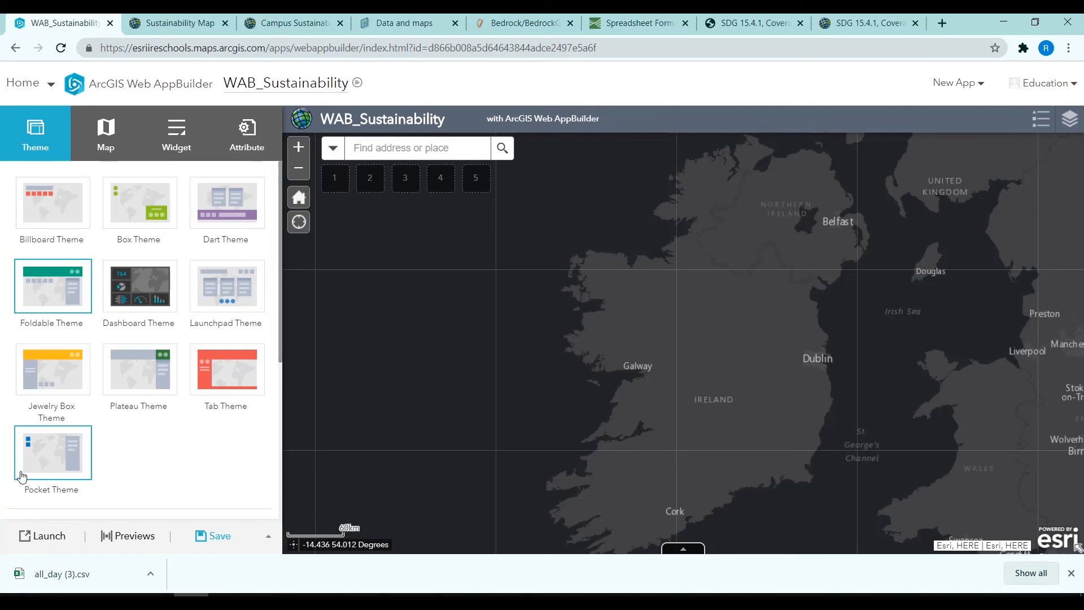
- Review the app's map settings, the widgets available for the header controller, the attribute settings and the themes, without adding a widget
left_click(101, 133)
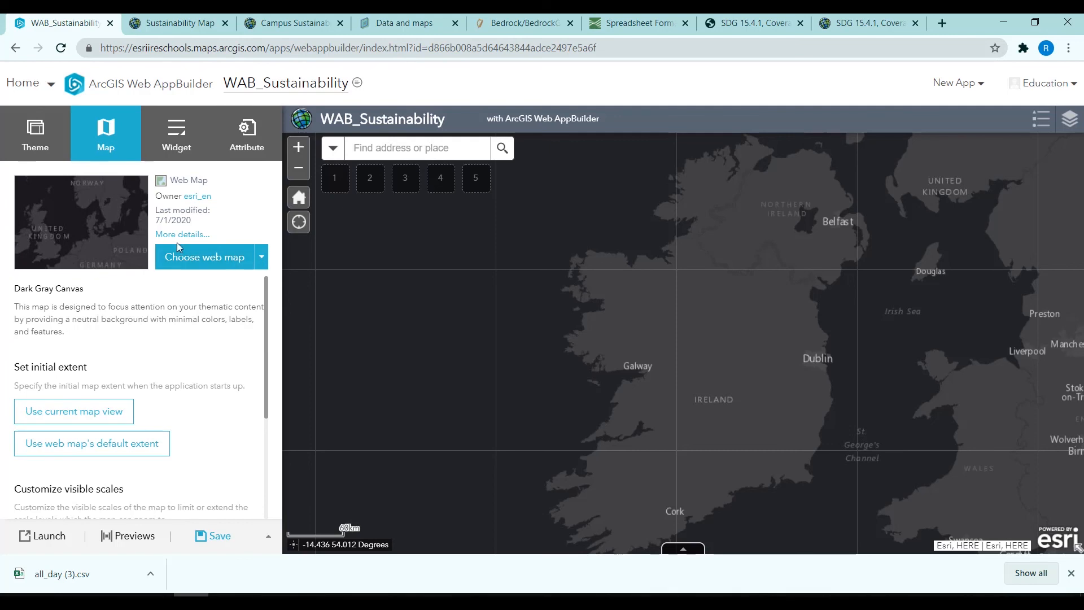
left_click(181, 138)
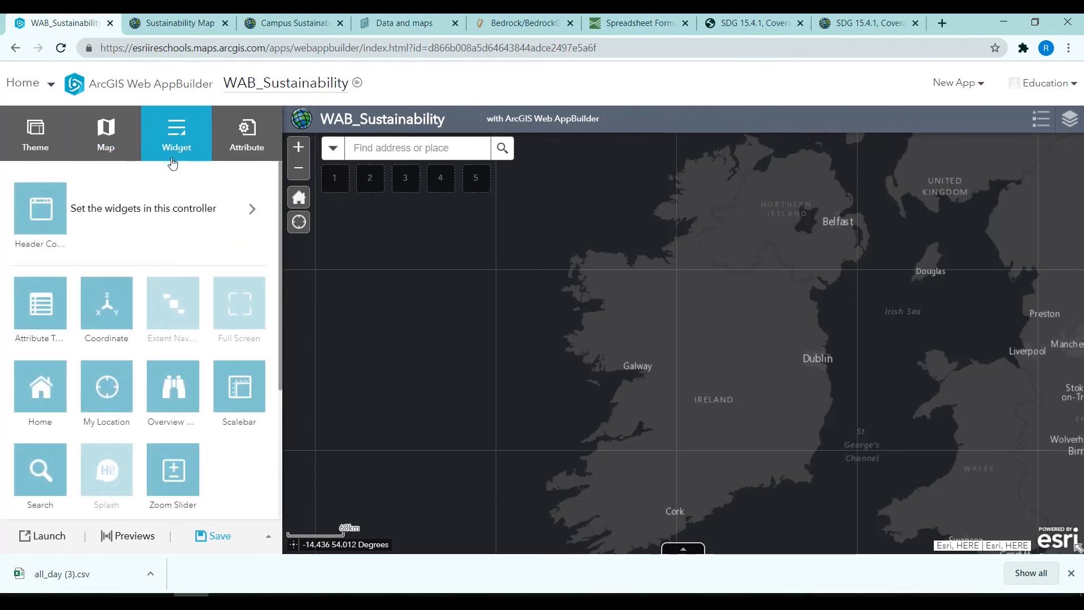
left_click(126, 223)
left_click(50, 262)
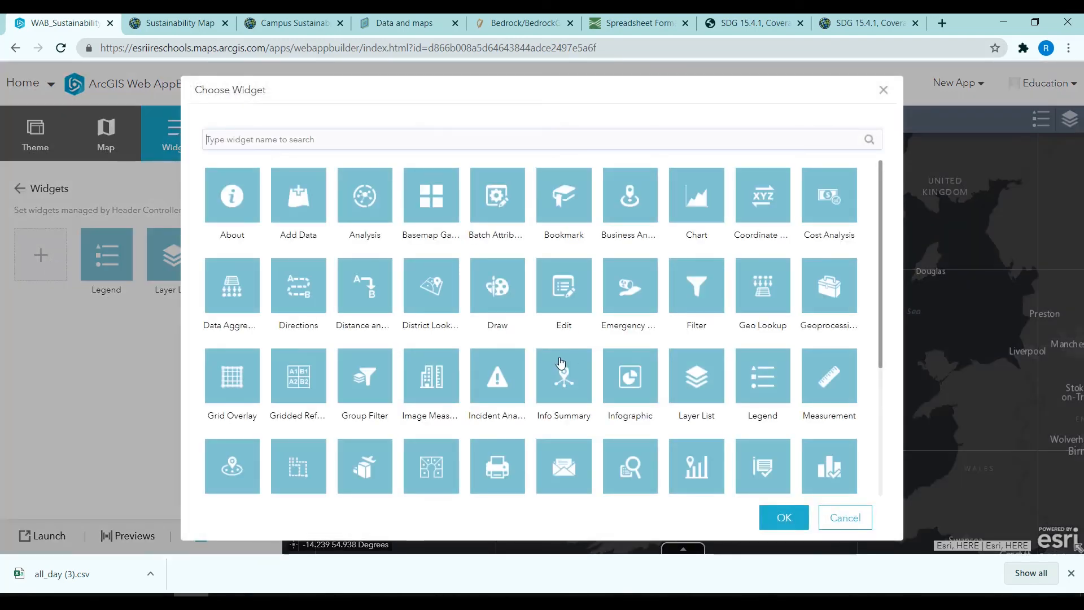
scroll(411, 360, "down", 4)
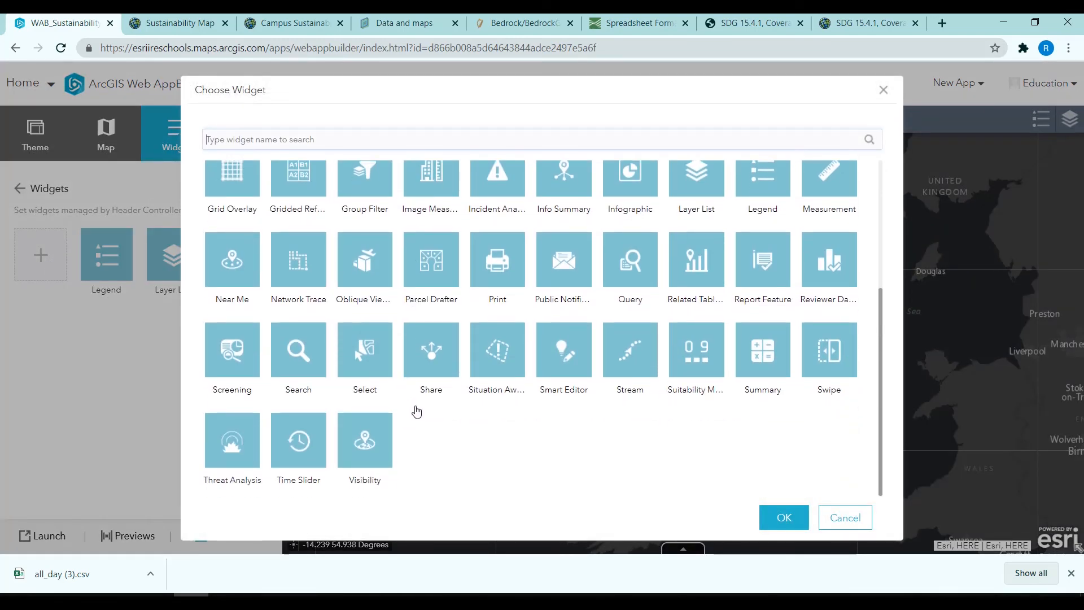
scroll(416, 411, "up", 4)
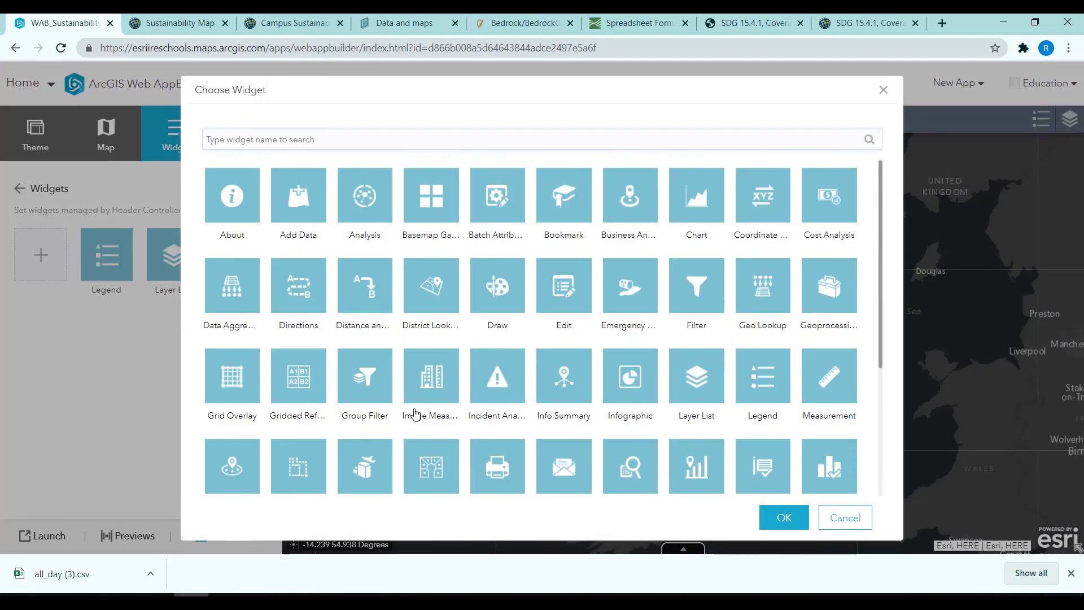
left_click(768, 515)
left_click(622, 325)
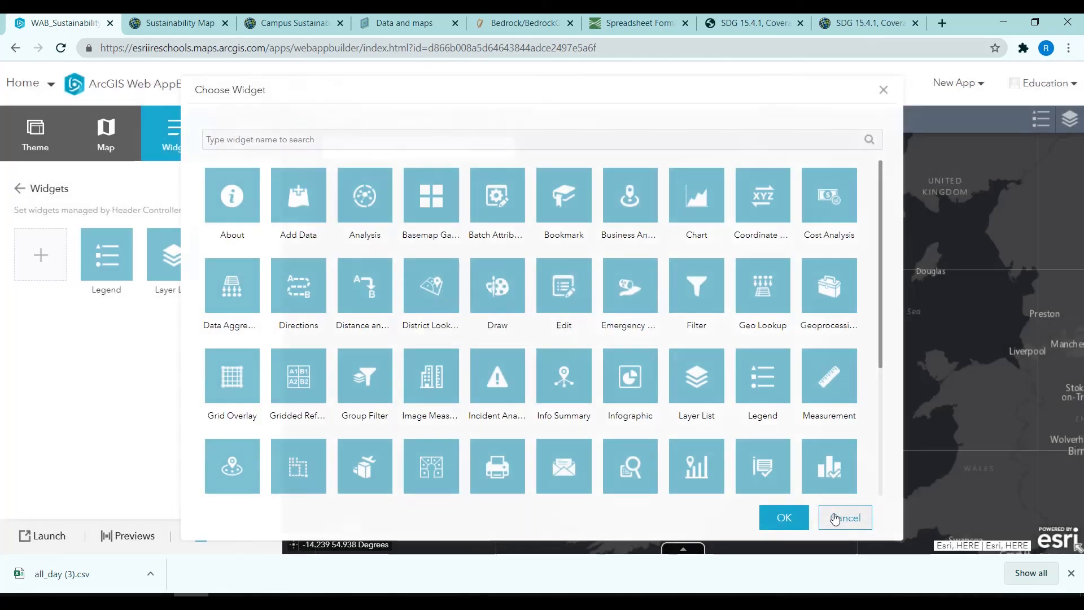
left_click(843, 517)
left_click(246, 136)
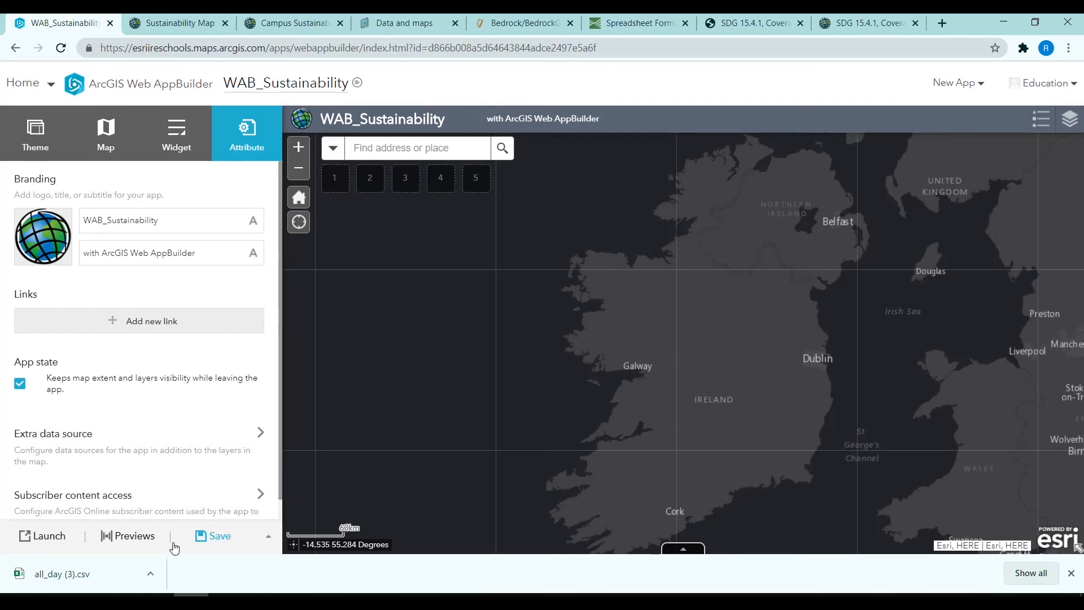
left_click(34, 141)
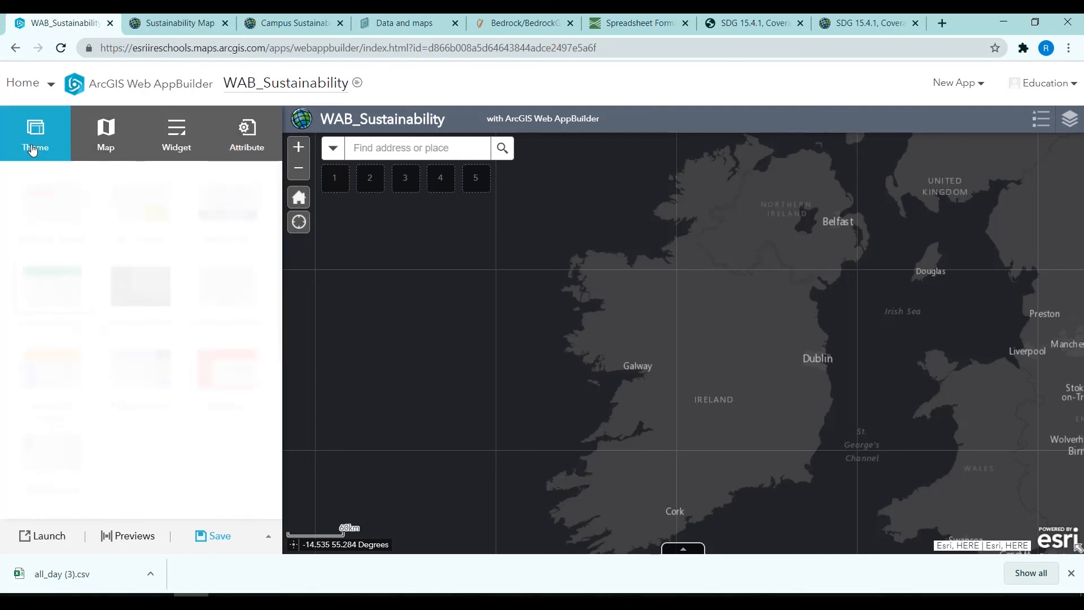
- Return to the content page without saving the app changes, and look over the app types that can be created
left_click(17, 85)
left_click(53, 274)
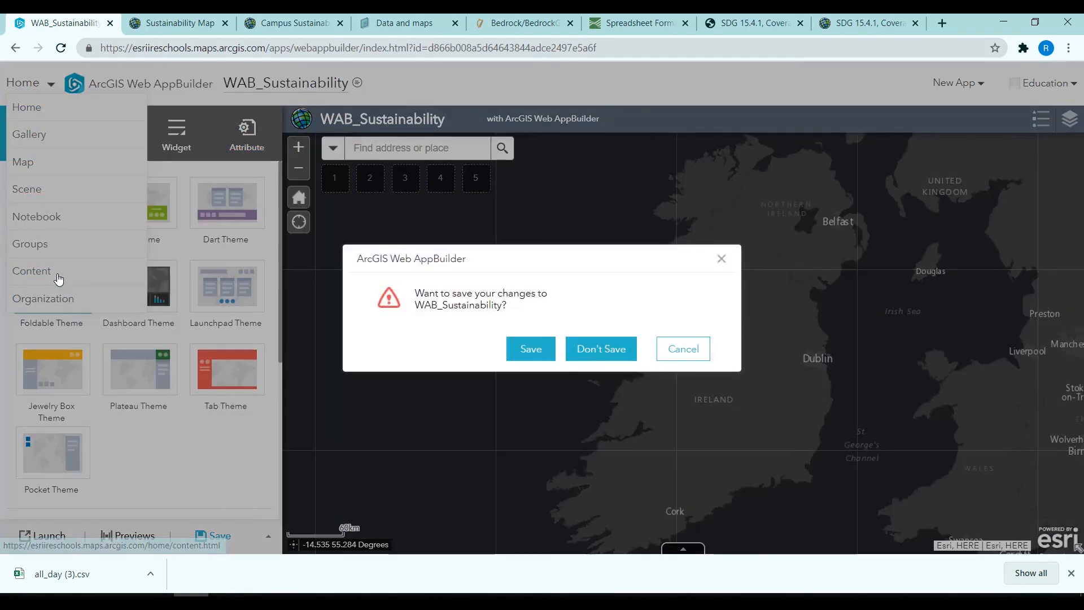
left_click(592, 357)
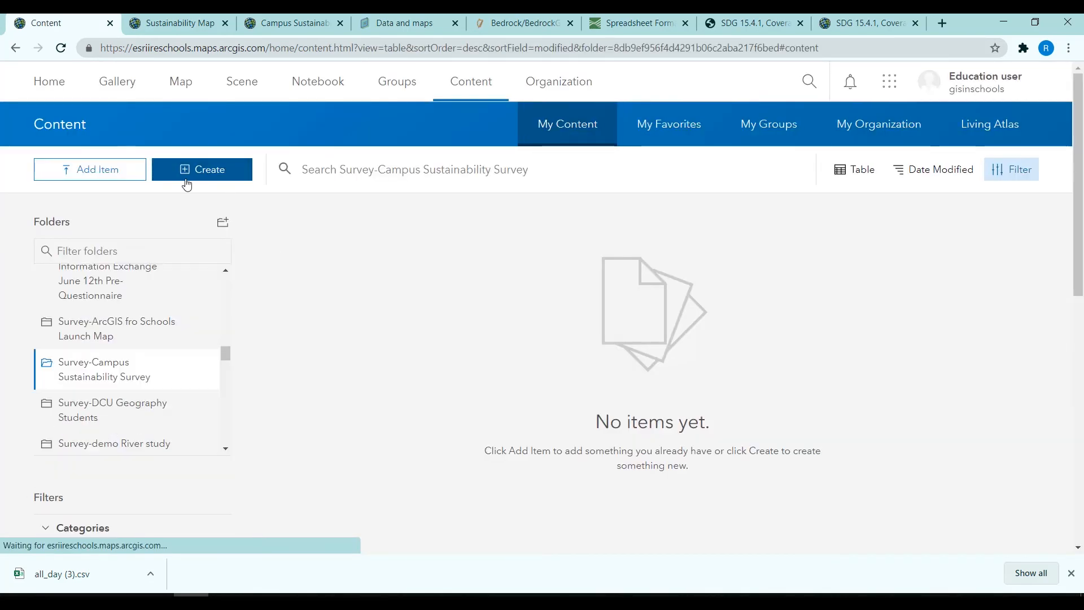
left_click(187, 176)
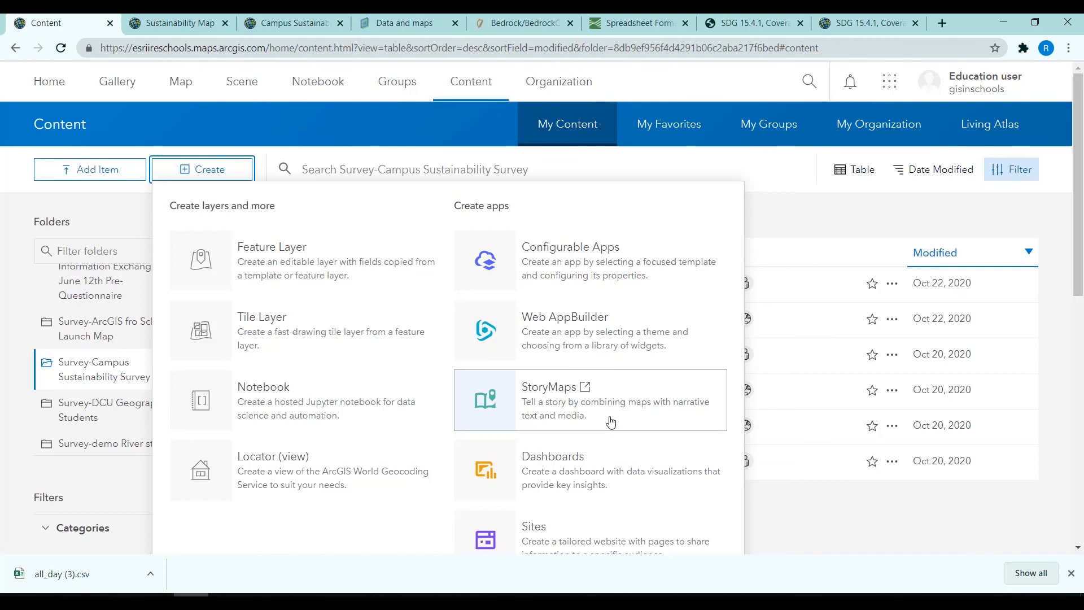
left_click(813, 517)
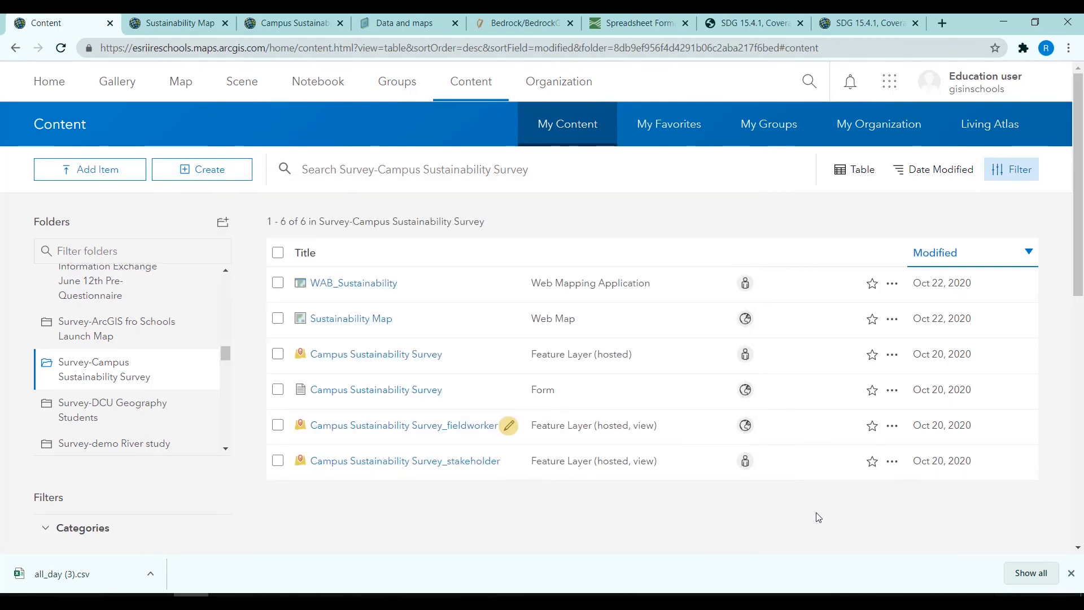